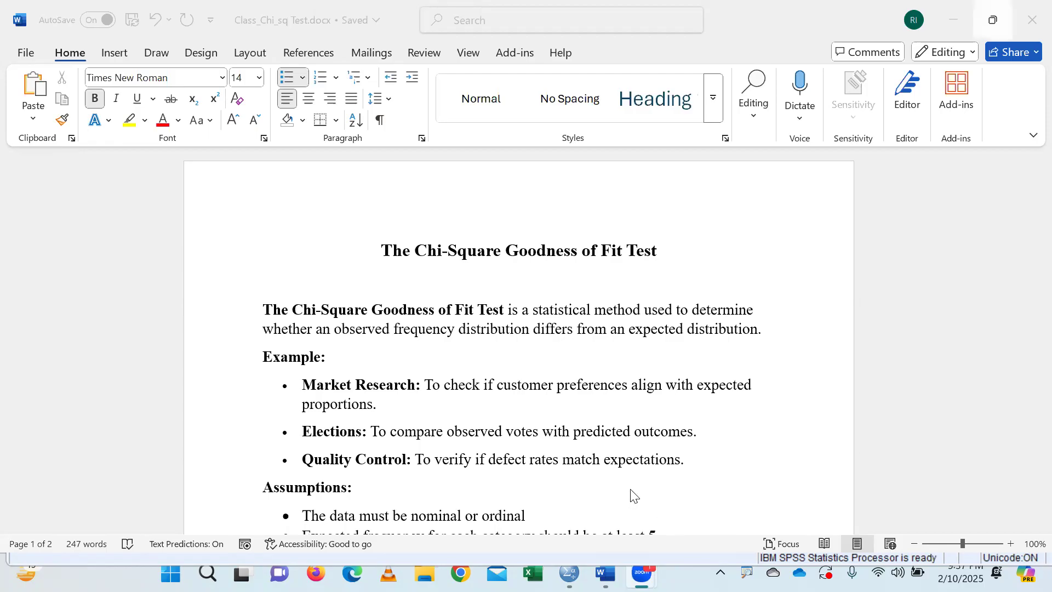
Step: Minimize the PCA.sav data window and bring the Class_Chi_sq Test document back to full screen
mouse_move(993, 21)
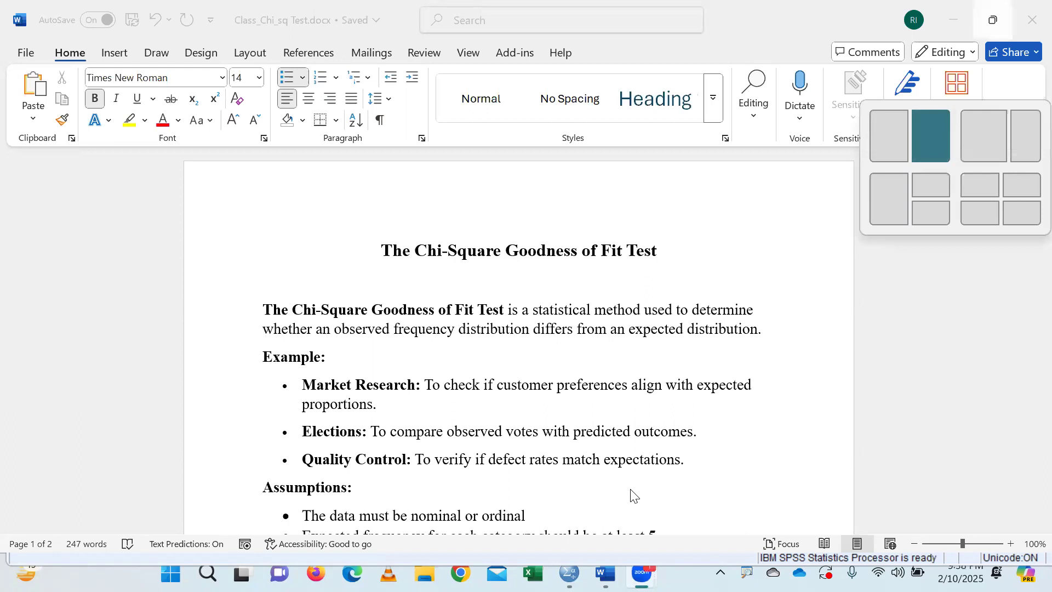
key(Return)
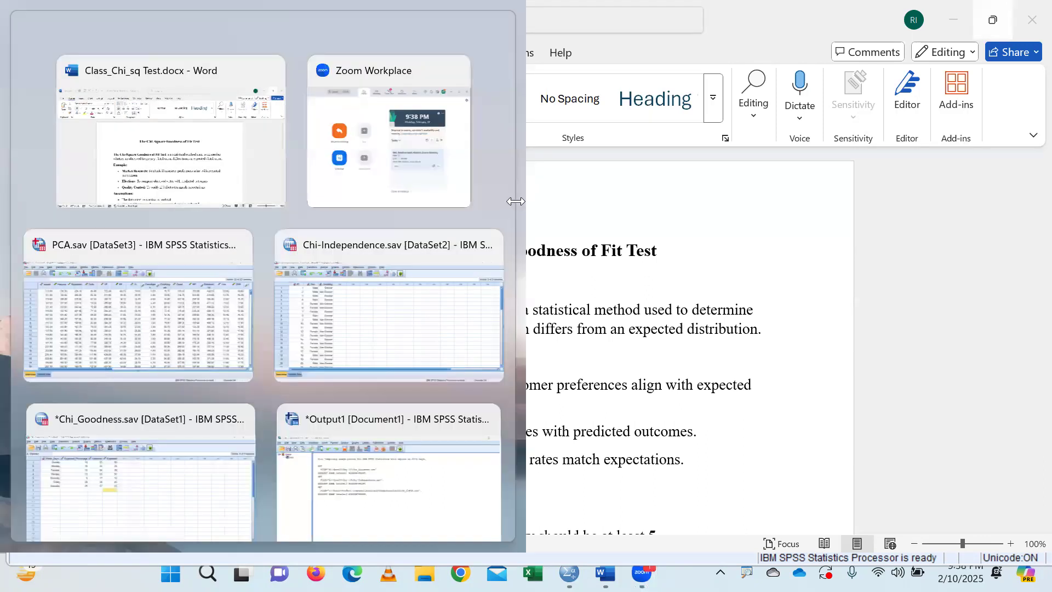
click(169, 191)
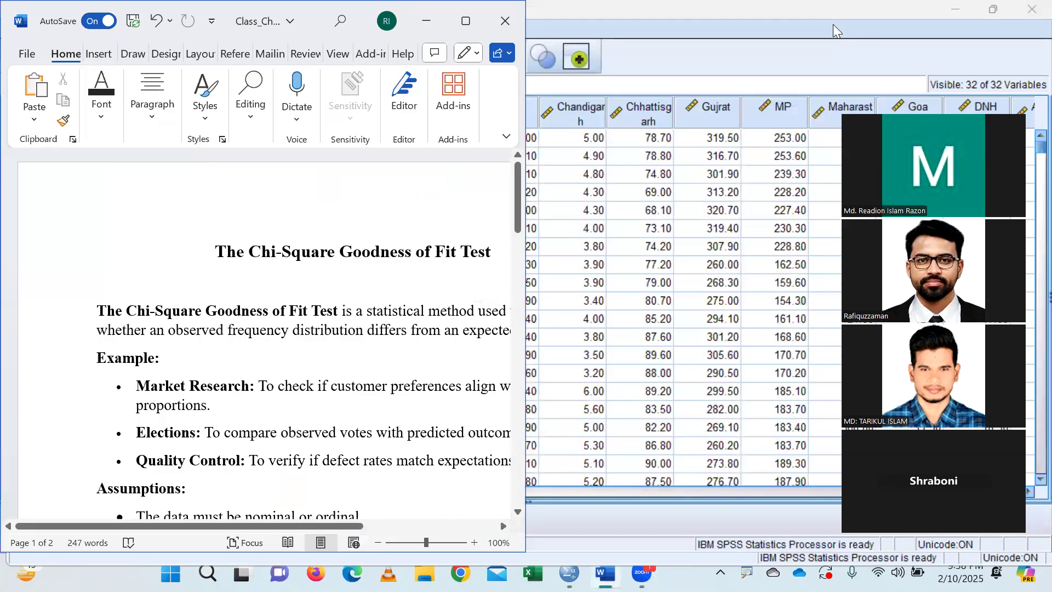
click(955, 10)
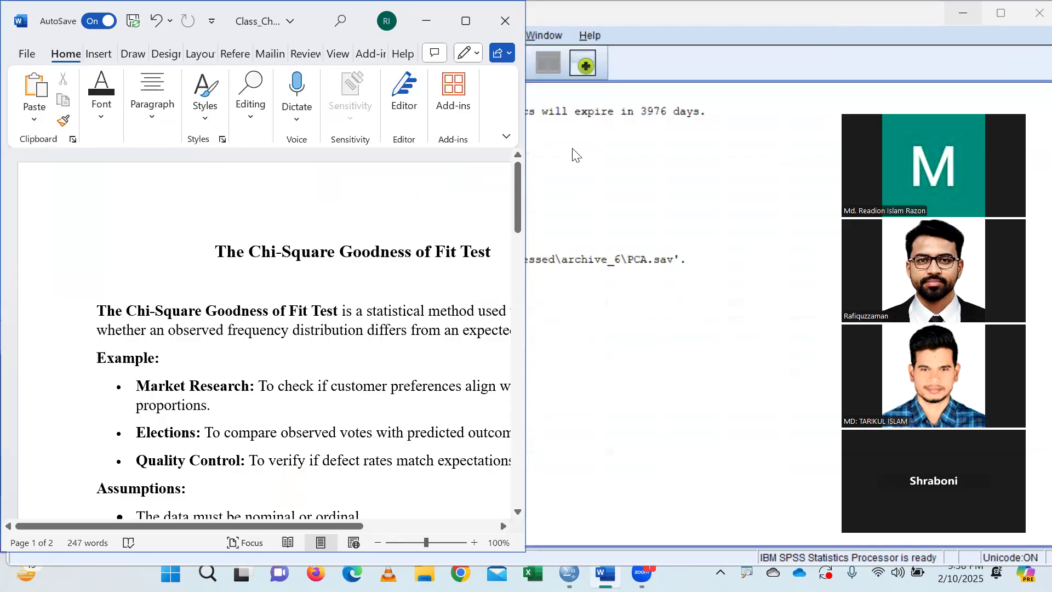
key(super+Up)
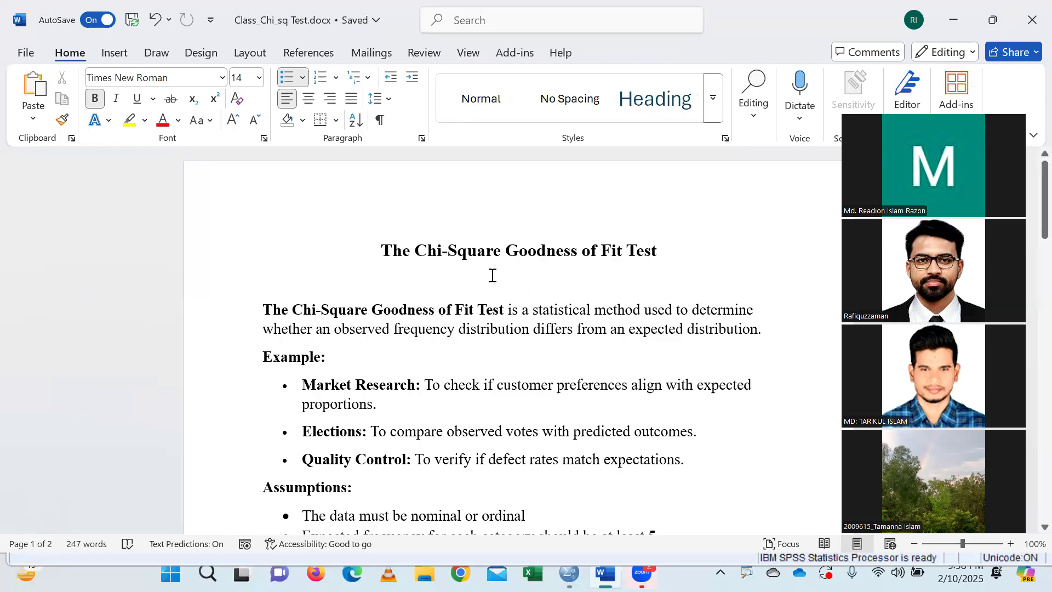
Step: Review the document's sections on the Goodness of Fit test, the Test for Independence and PCA, highlighting the two chi-square headings
drag(380, 250, 665, 246)
scroll(549, 343, down, 5)
scroll(548, 346, down, 3)
scroll(545, 348, up, 1)
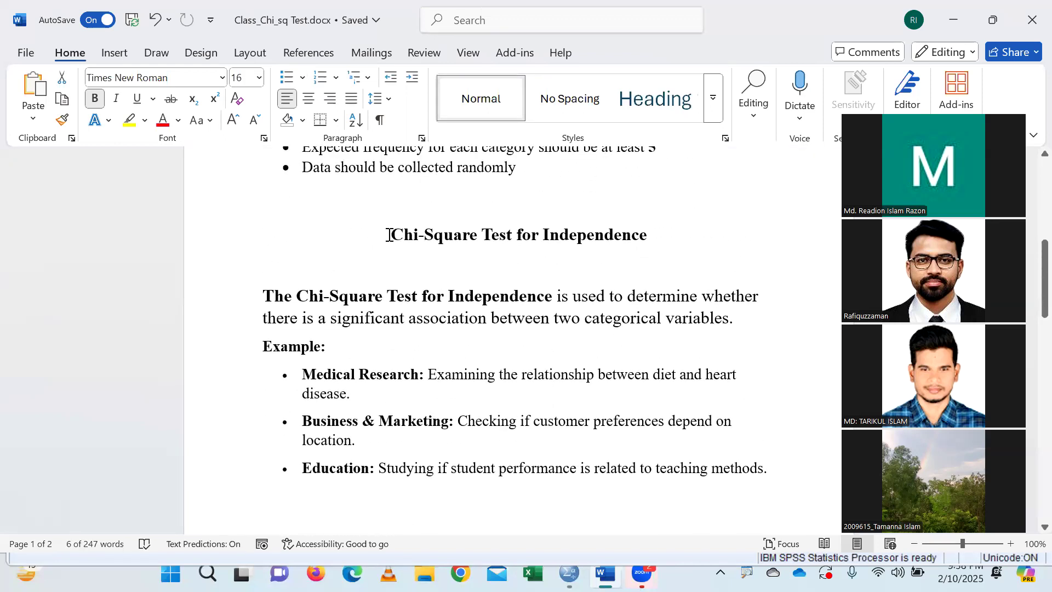
drag(388, 234, 735, 234)
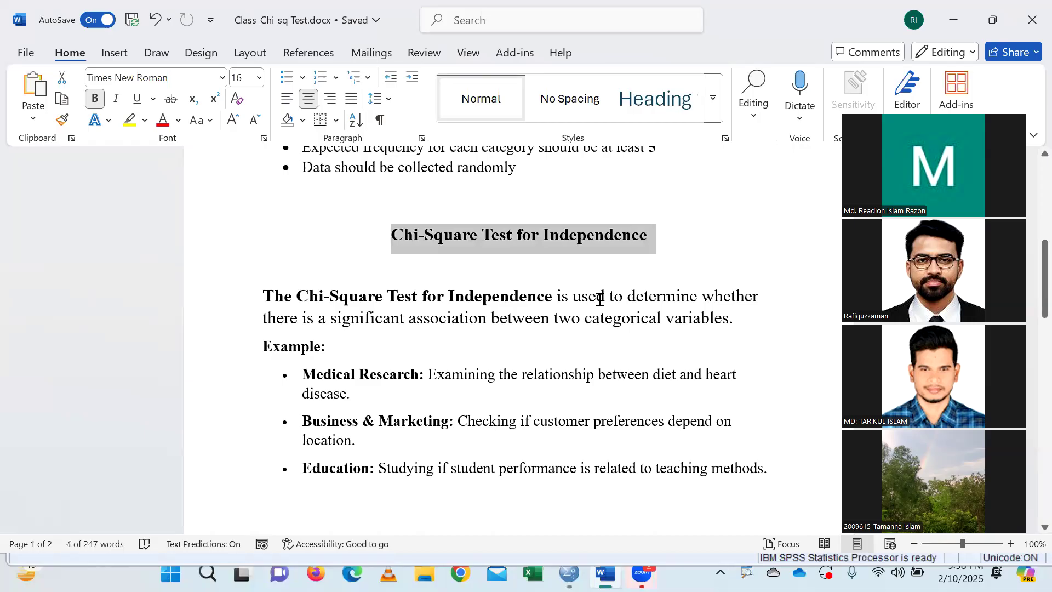
scroll(599, 298, down, 9)
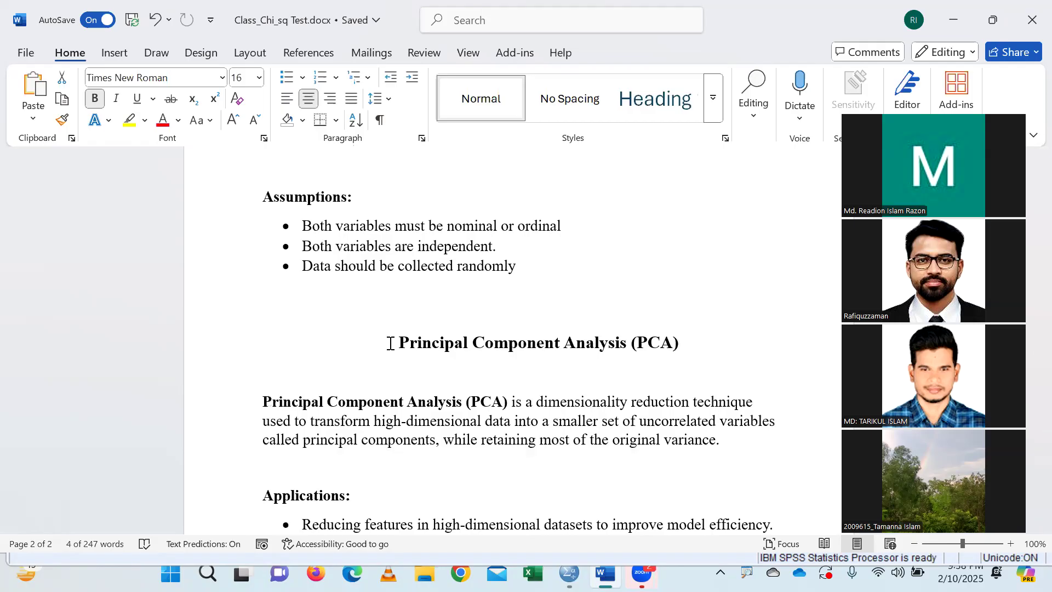
scroll(390, 343, up, 15)
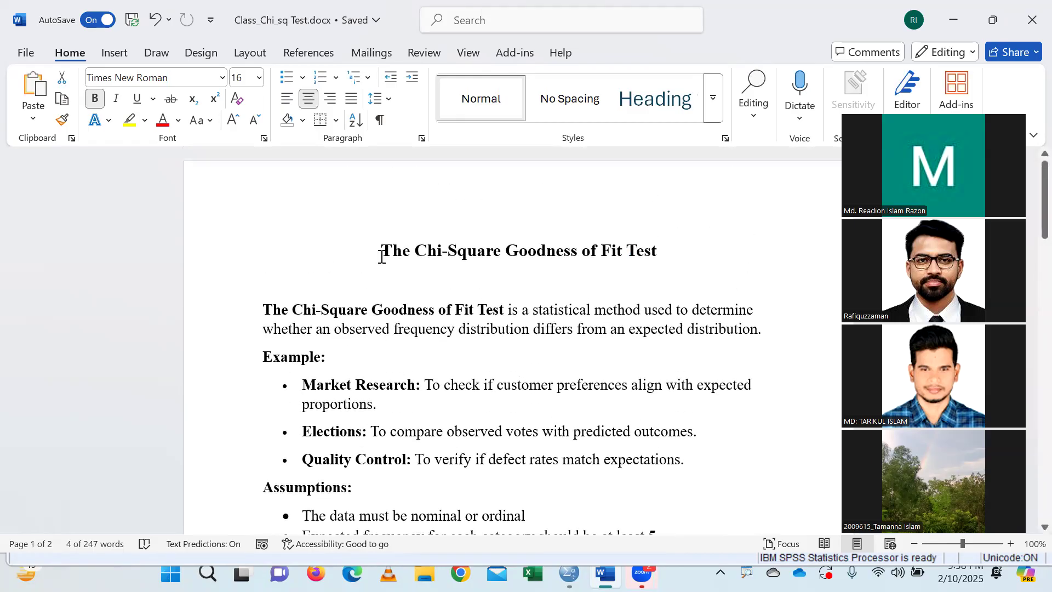
drag(378, 250, 697, 237)
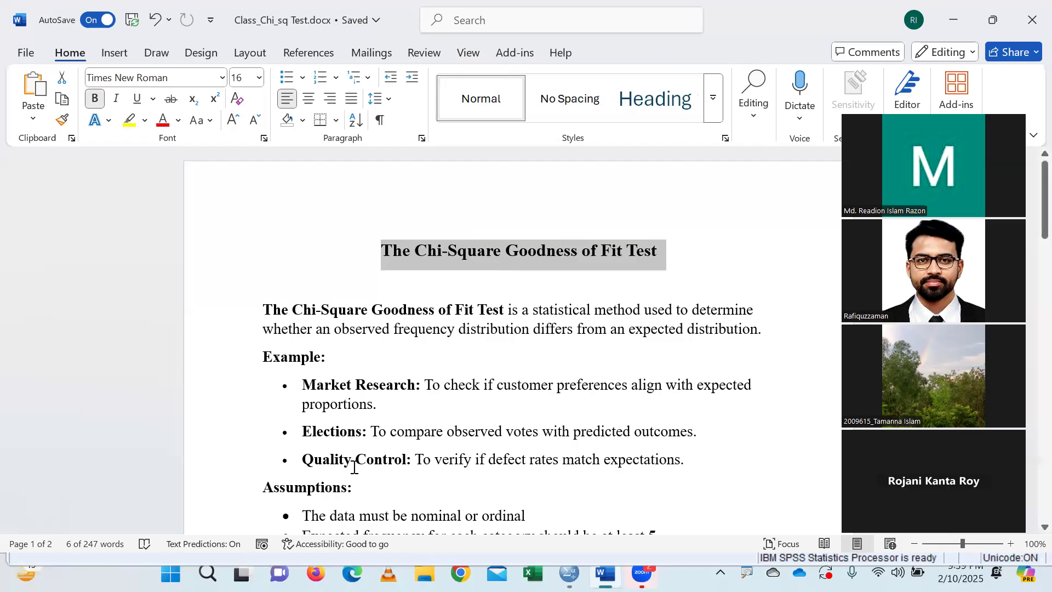
Step: Switch to the Chi_Goodness.sav dataset in SPSS Statistics and examine its Week_Days, Expected_Percentage, Observed and Expected columns
mouse_move(569, 572)
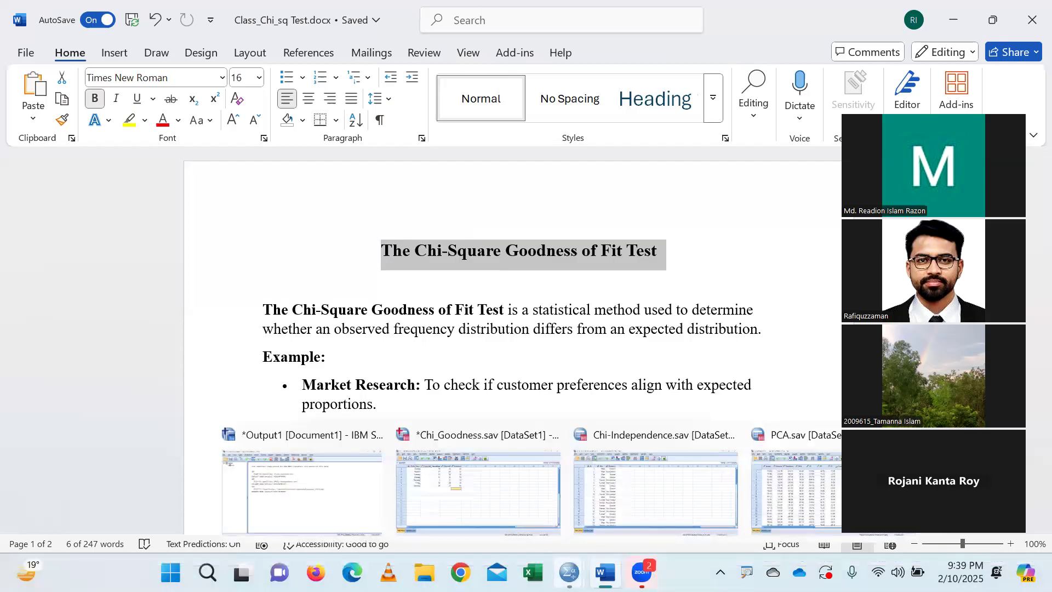
click(486, 490)
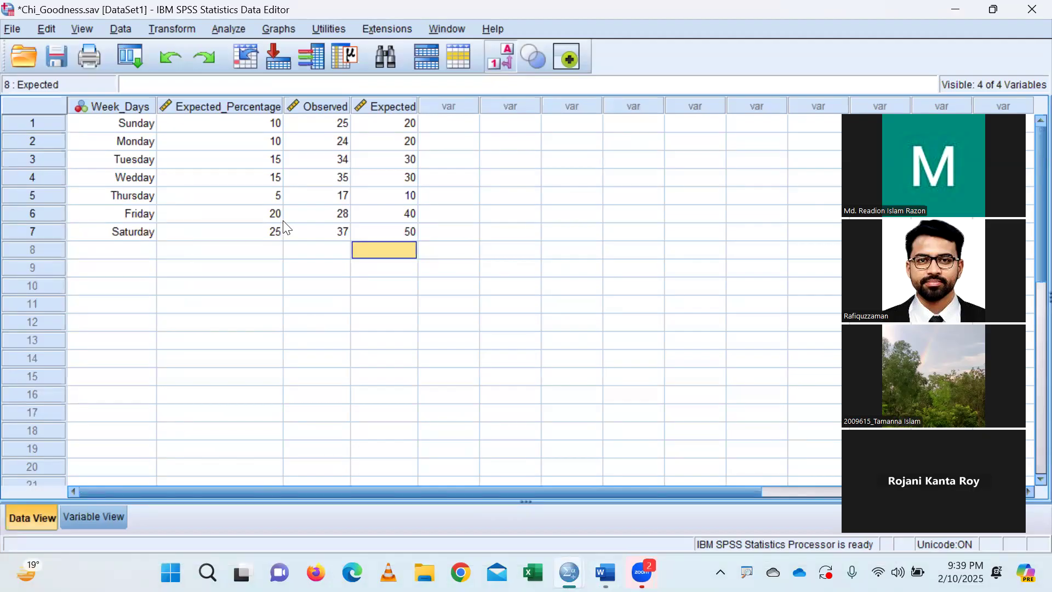
click(140, 108)
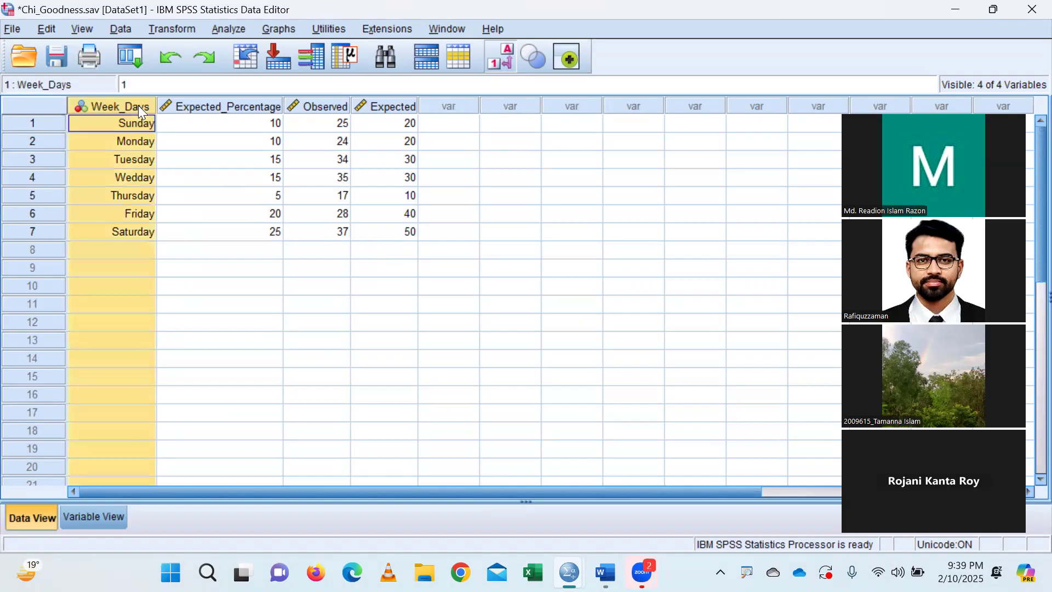
click(207, 106)
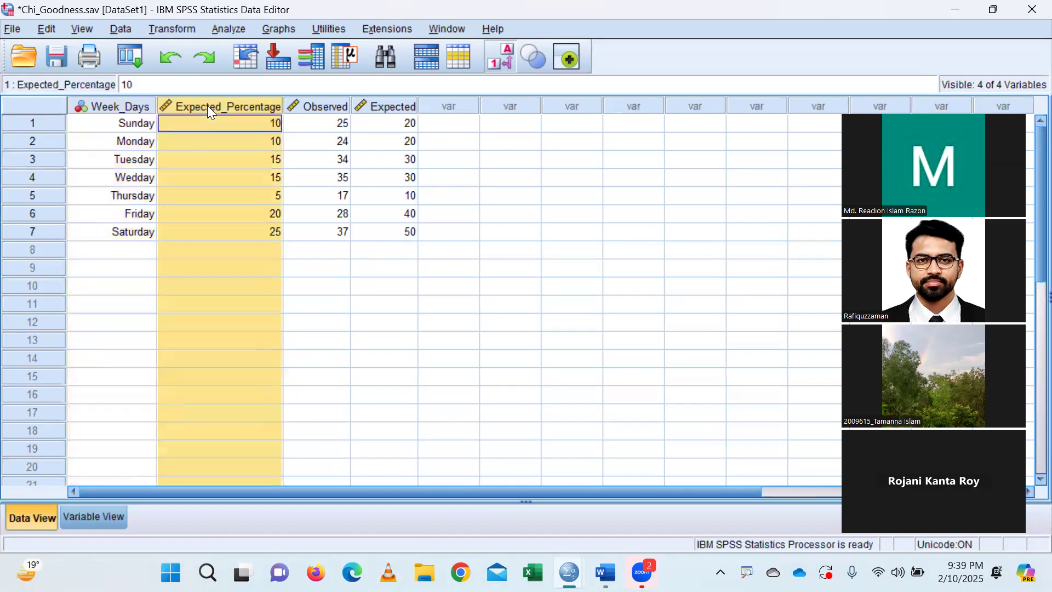
click(310, 108)
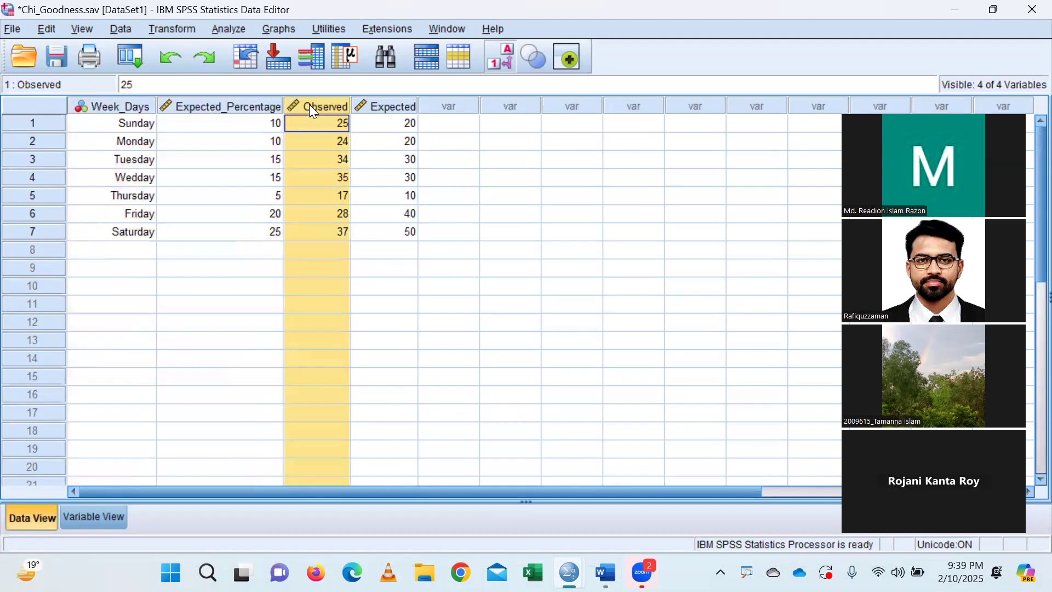
click(387, 109)
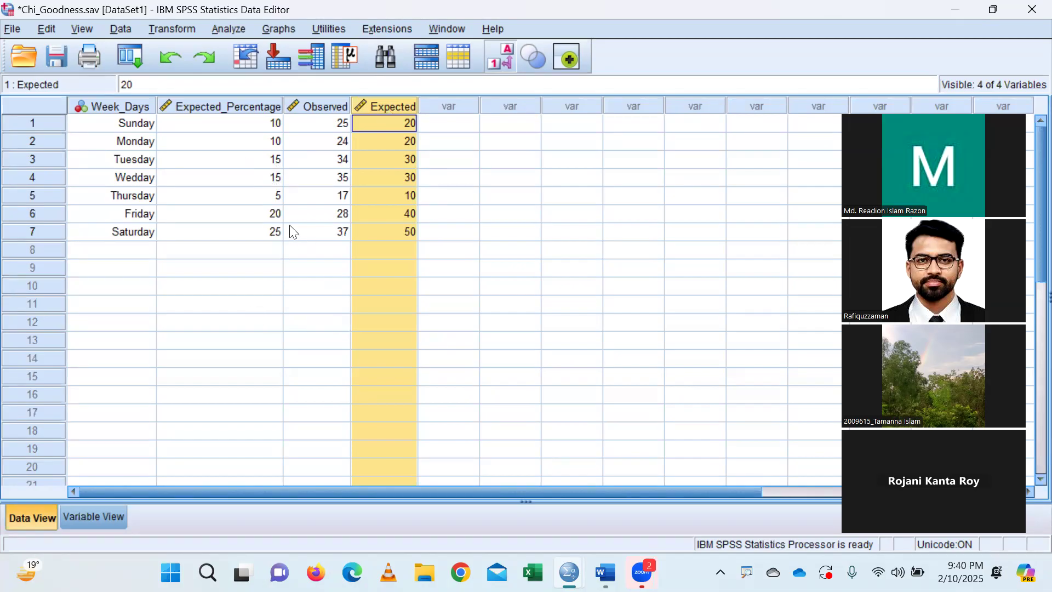
Step: Go through the weekday categories from Sunday to Thursday and relate the Week_Days column to the Observed column
click(132, 126)
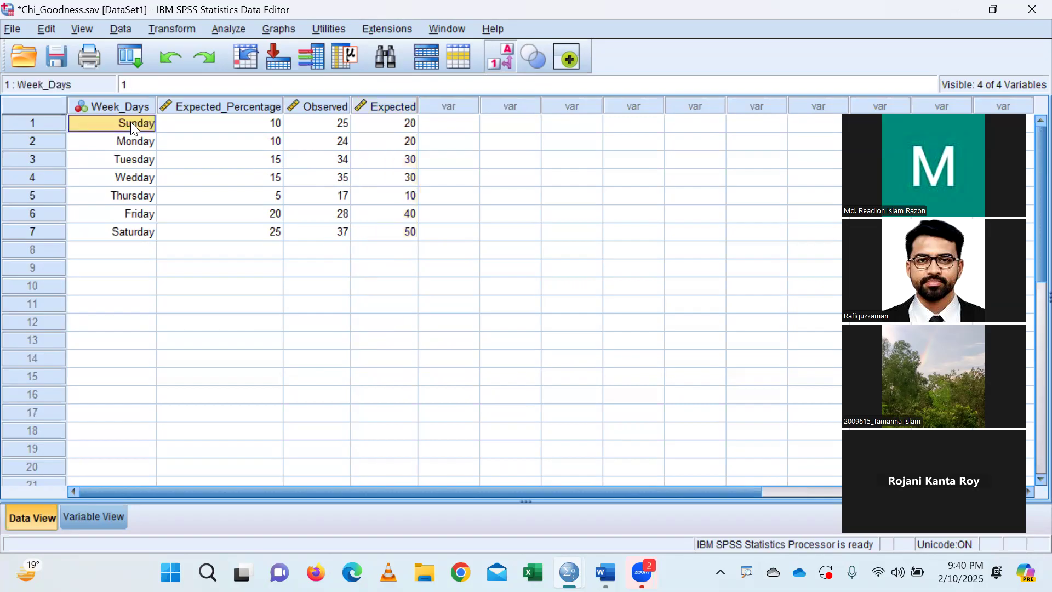
key(Down)
key(Down)
key(Down)
key(Down)
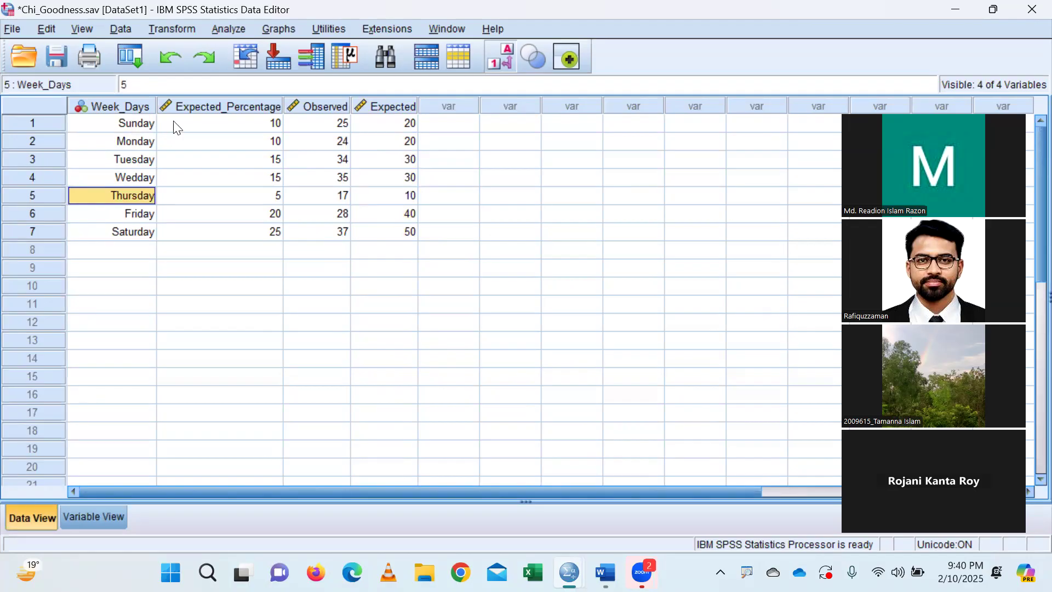
click(322, 106)
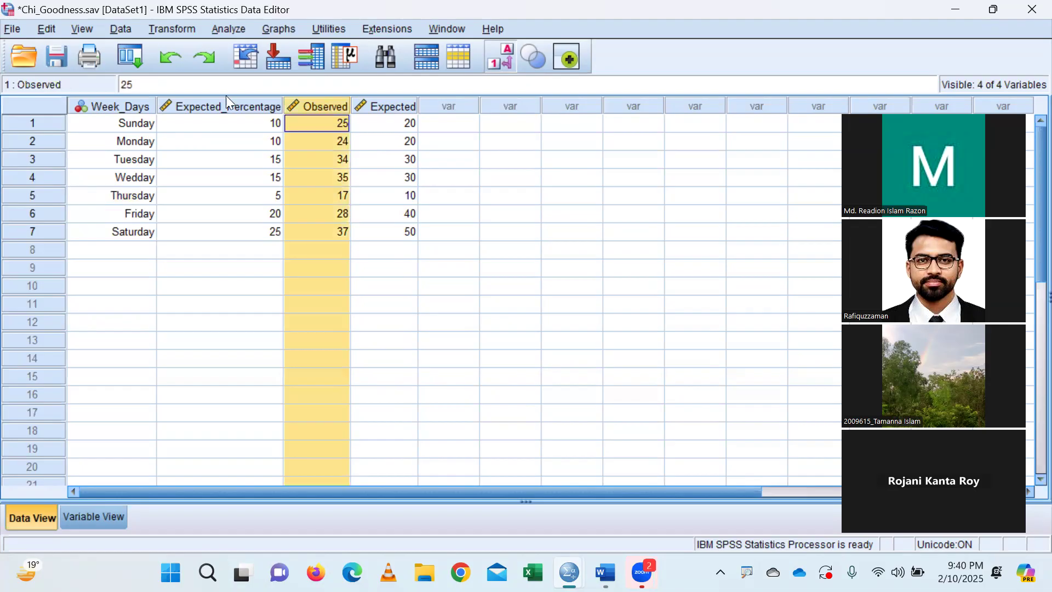
click(110, 106)
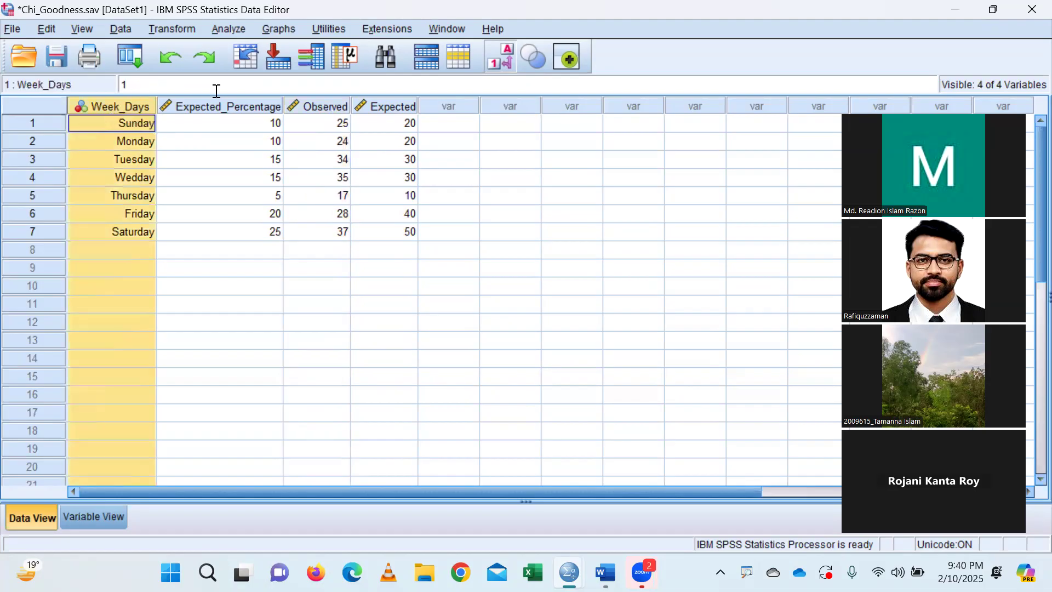
click(312, 107)
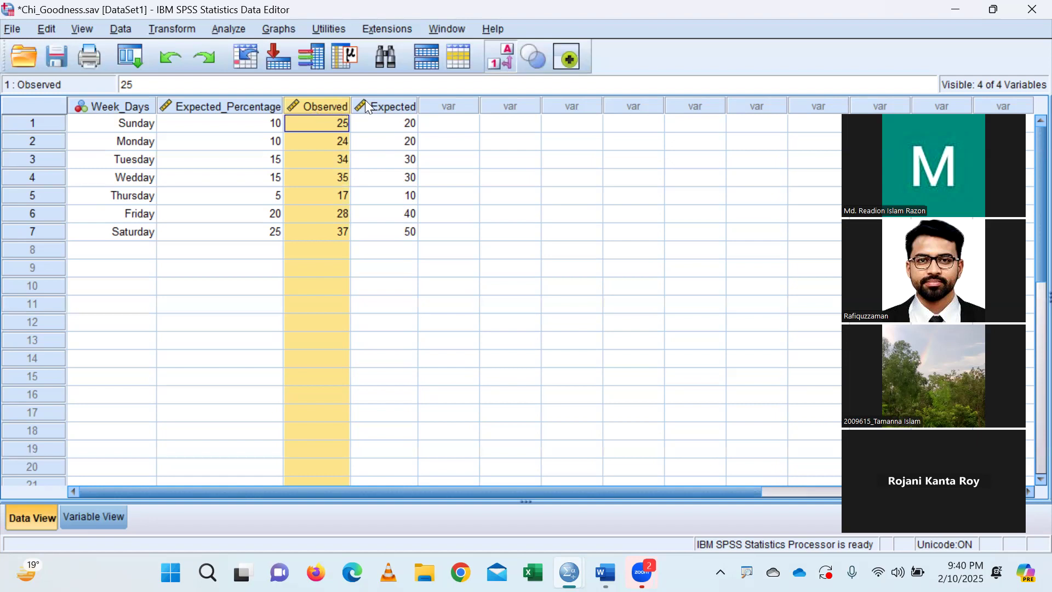
Step: Compare the expected percentages with the expected counts for Sunday, Monday and Tuesday
click(256, 101)
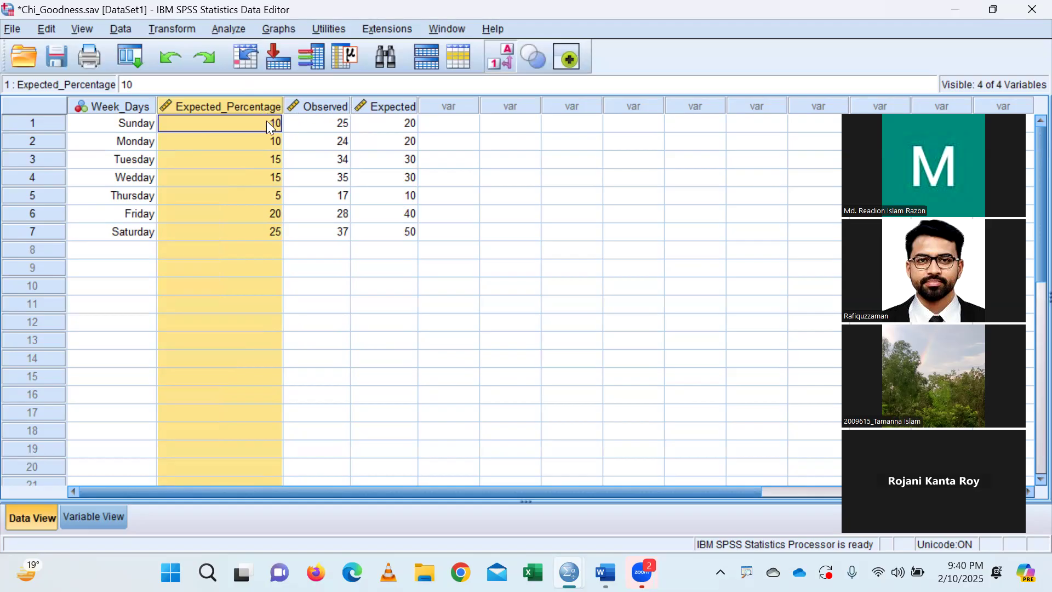
click(400, 121)
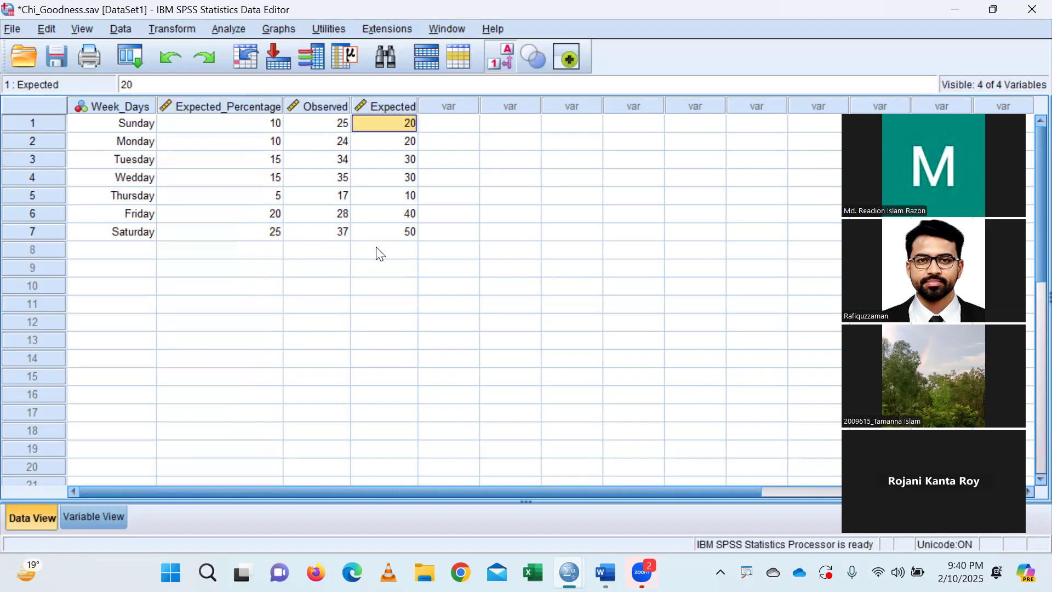
click(261, 125)
click(368, 126)
click(269, 142)
click(390, 141)
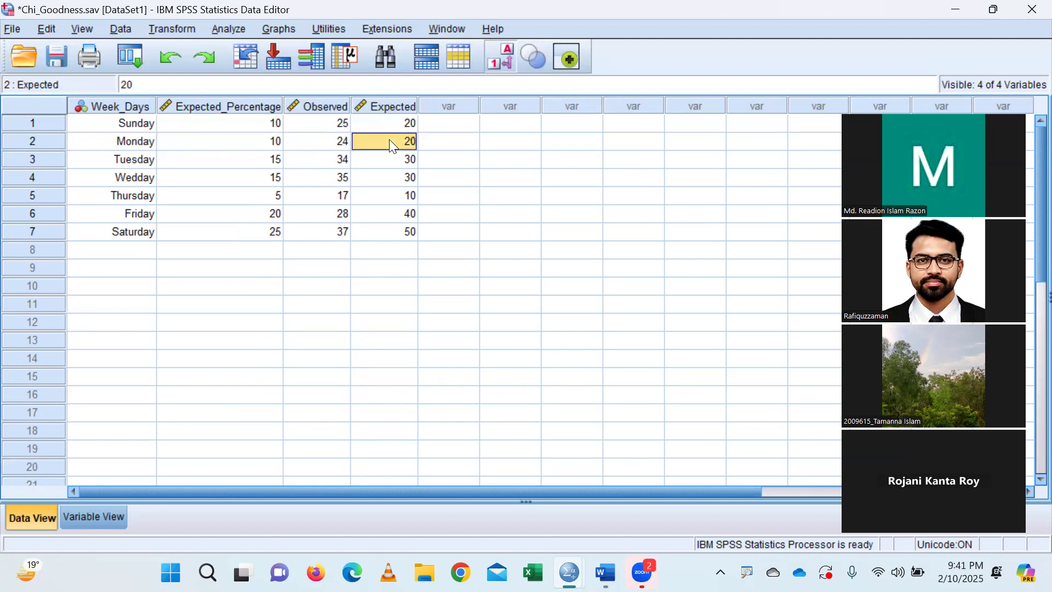
click(265, 159)
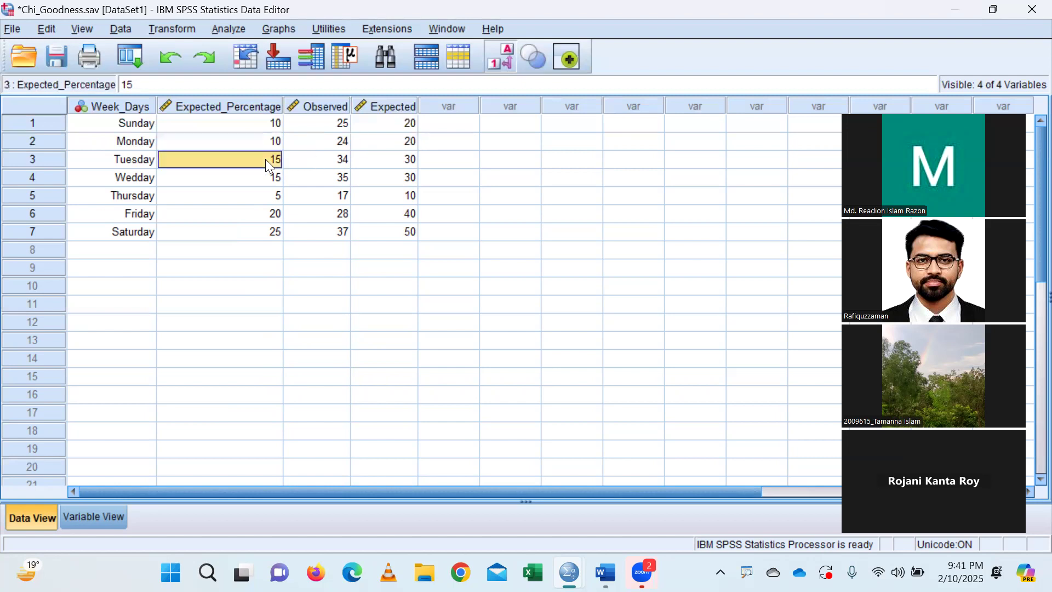
click(397, 158)
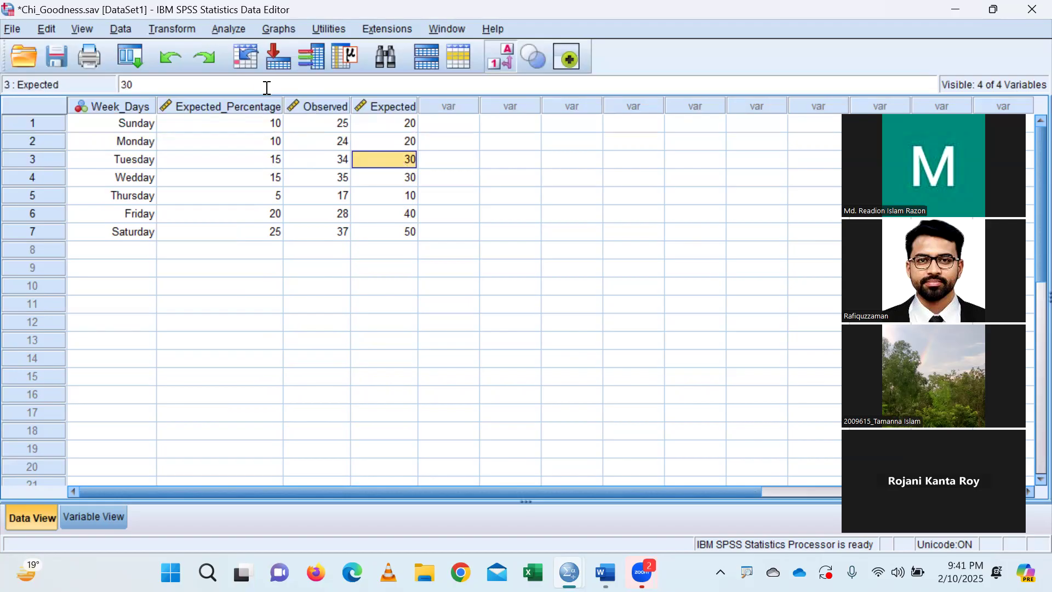
Step: Examine each variable column again and compare the Observed counts with the Expected counts
click(238, 107)
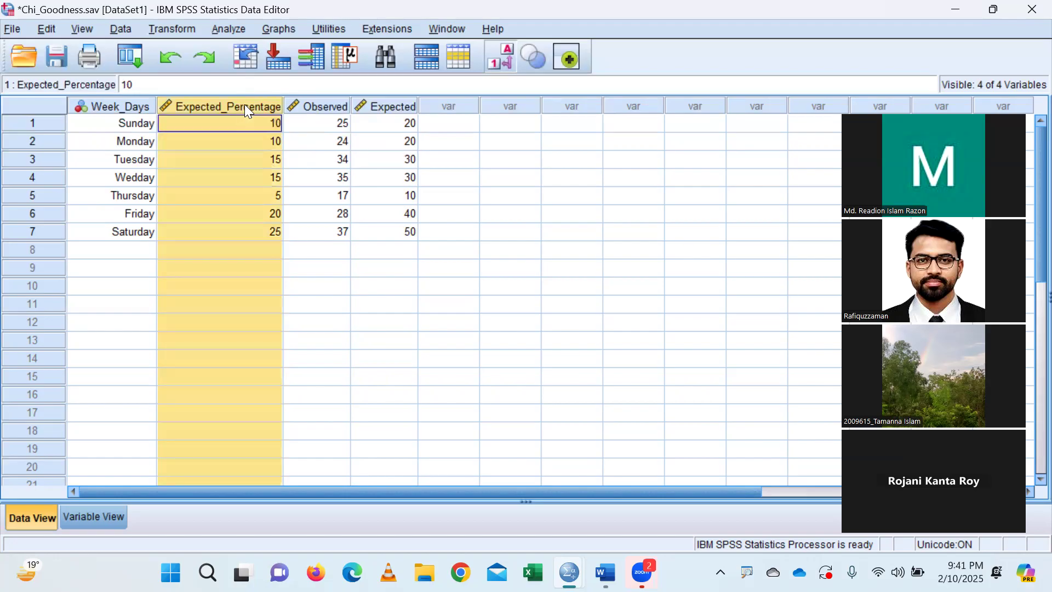
click(132, 104)
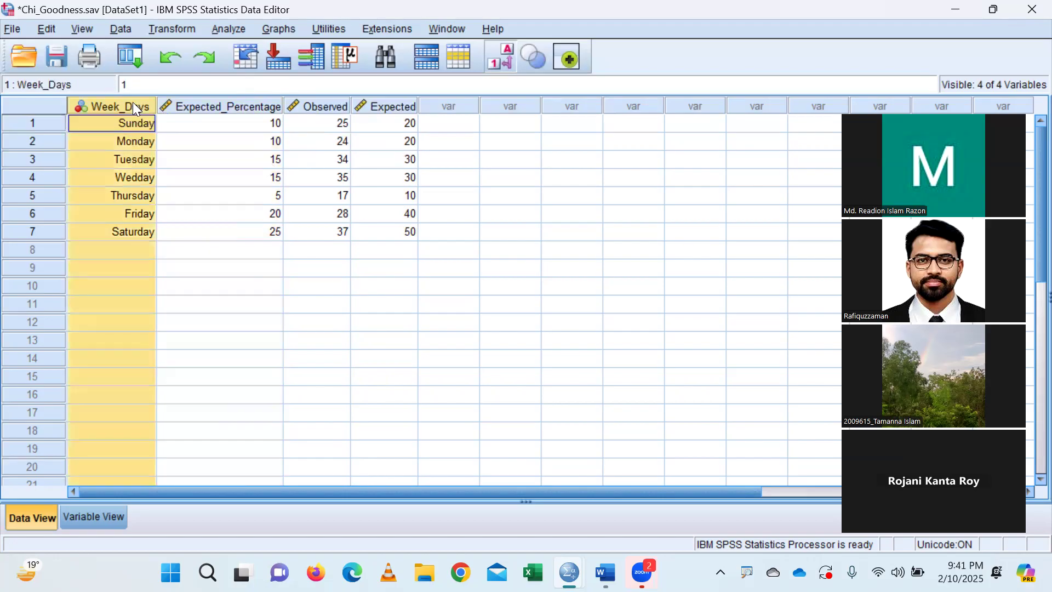
click(314, 104)
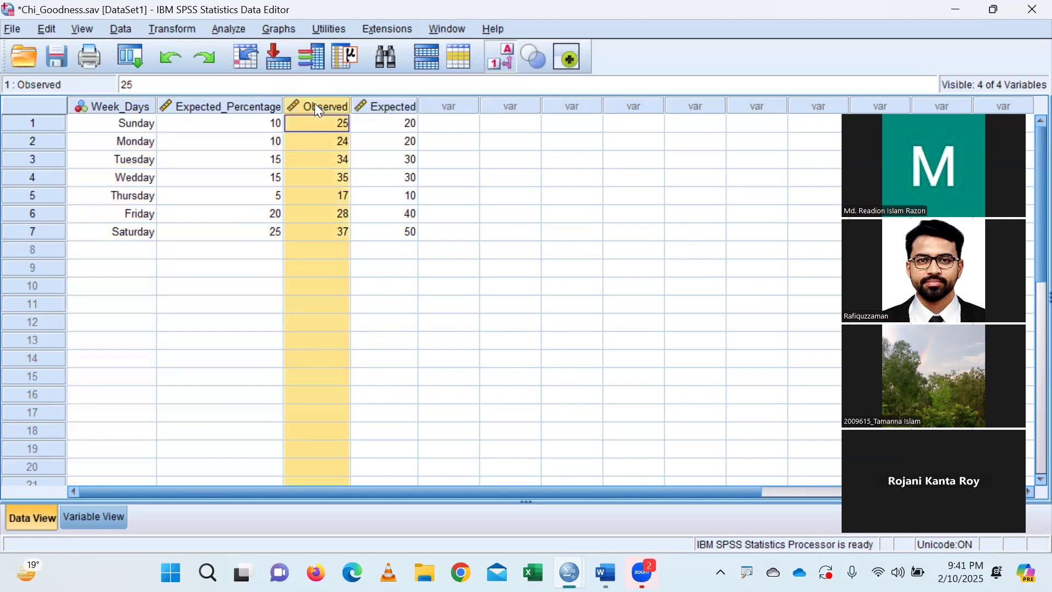
click(382, 112)
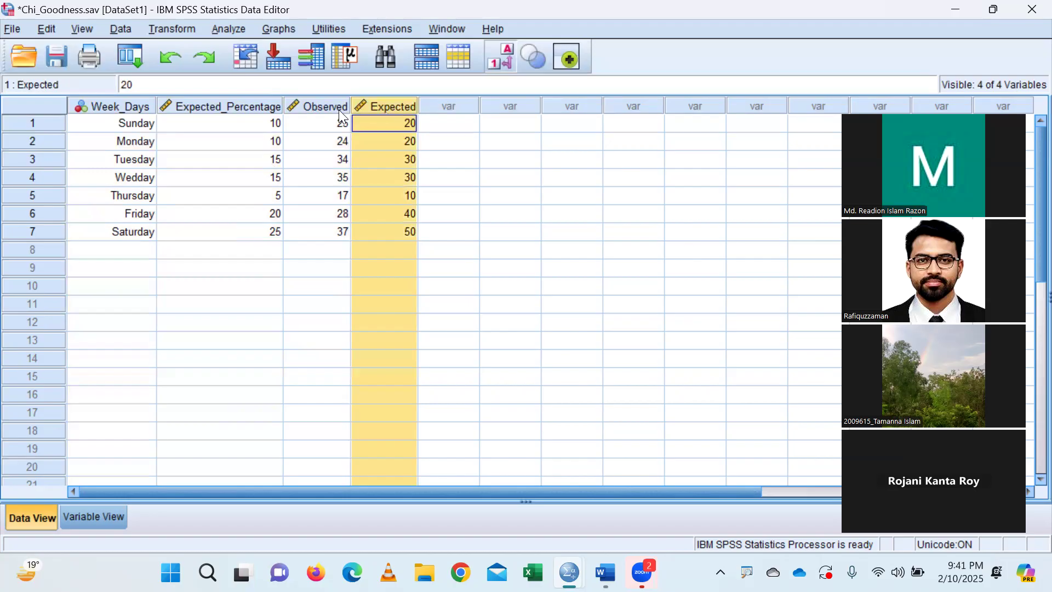
click(330, 106)
click(379, 105)
click(325, 109)
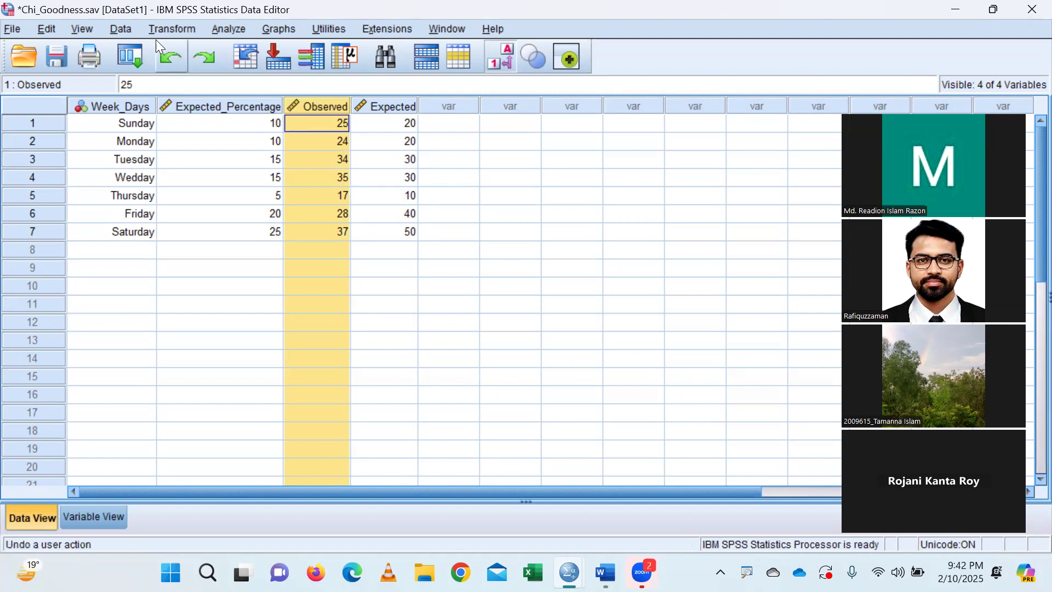
Step: Weight the cases by the frequency variable Observed
click(116, 28)
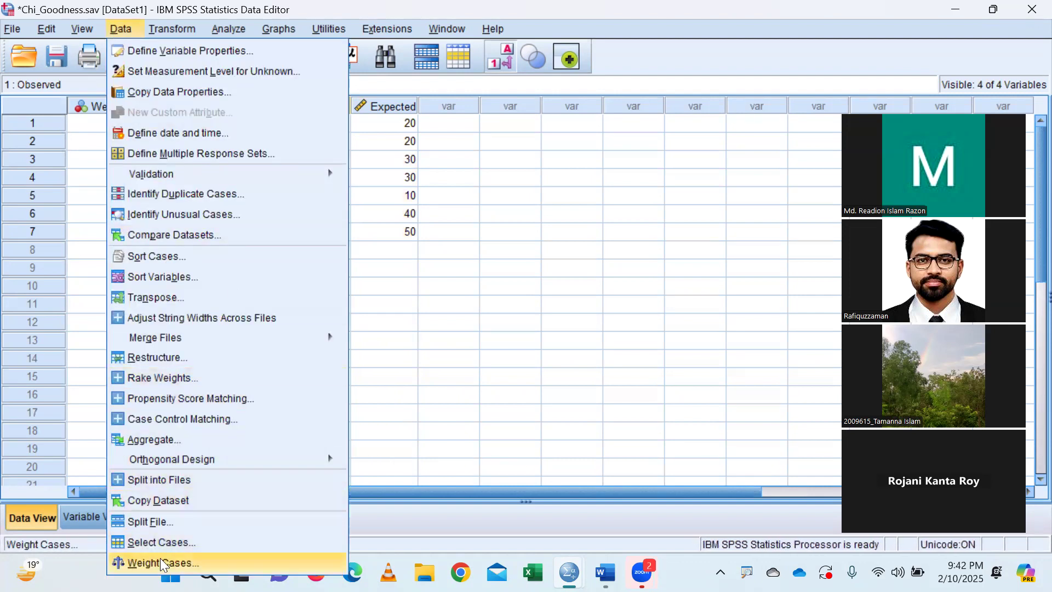
click(192, 561)
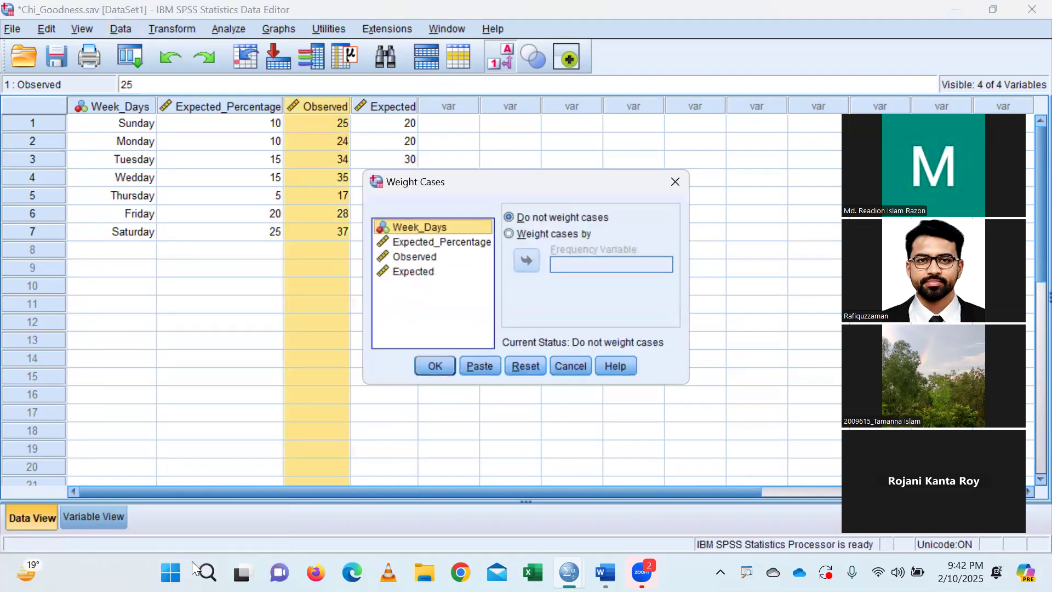
click(509, 234)
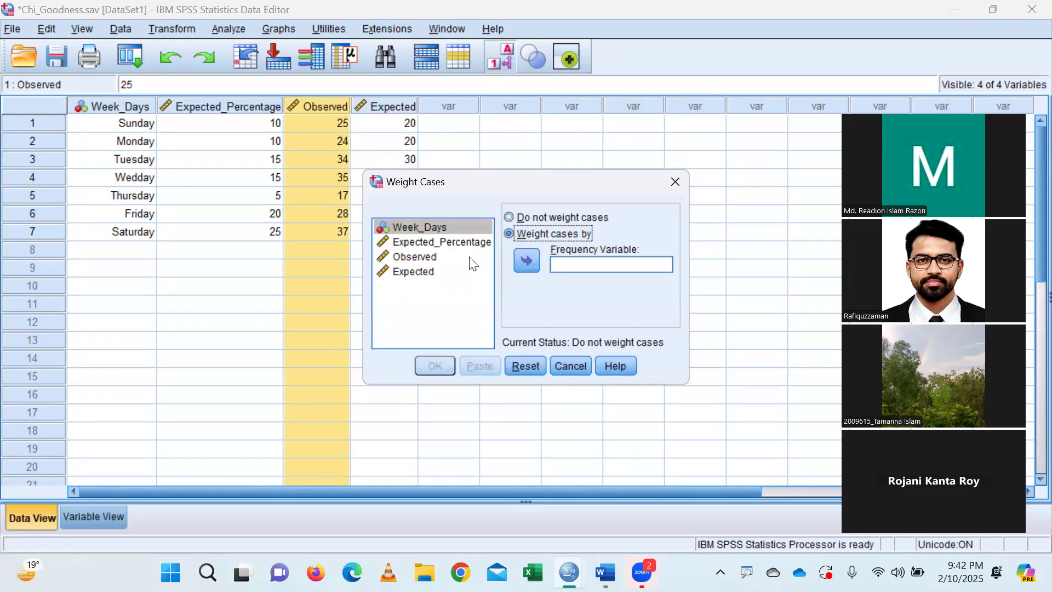
click(432, 257)
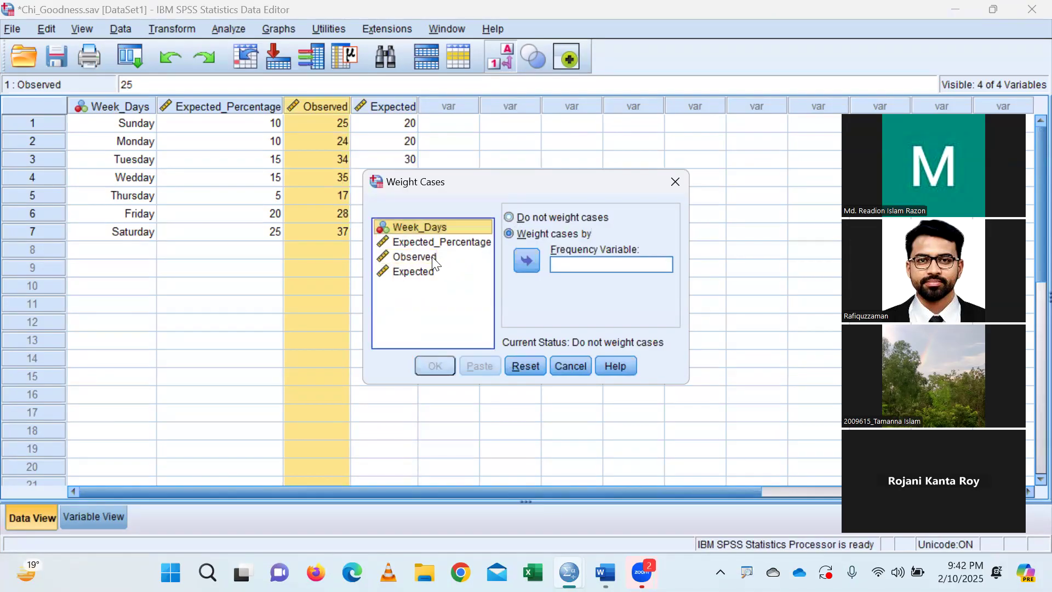
click(526, 260)
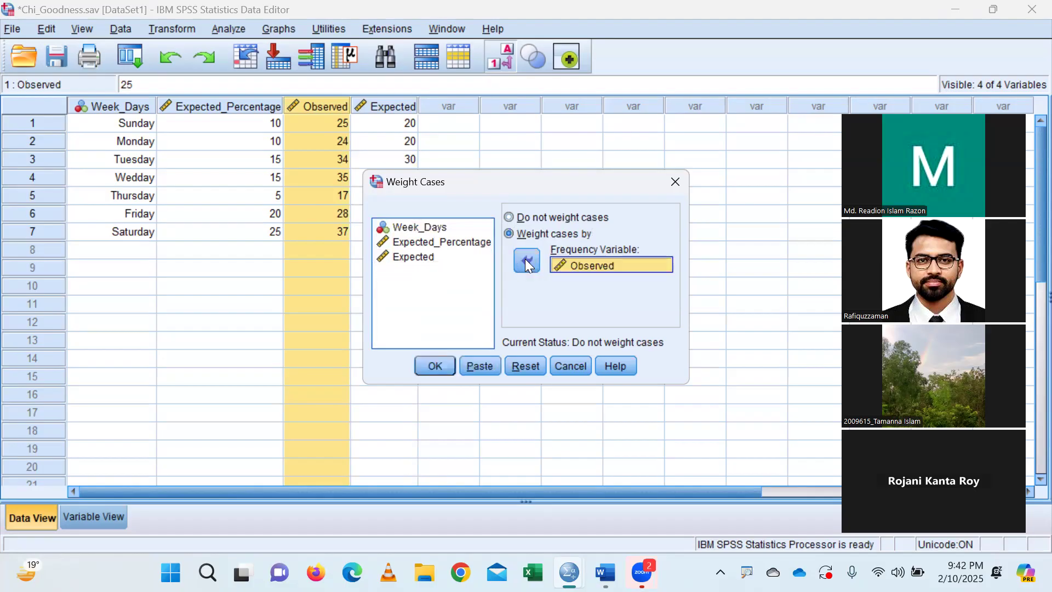
click(434, 365)
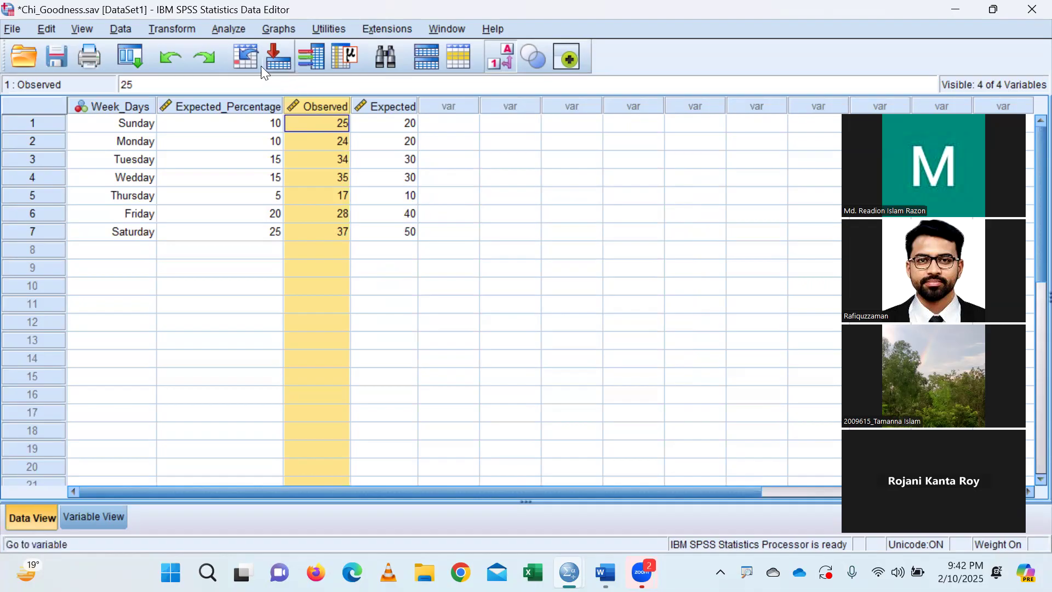
Step: Start the legacy nonparametric Chi-square test and add Week_Days as the test variable
click(239, 32)
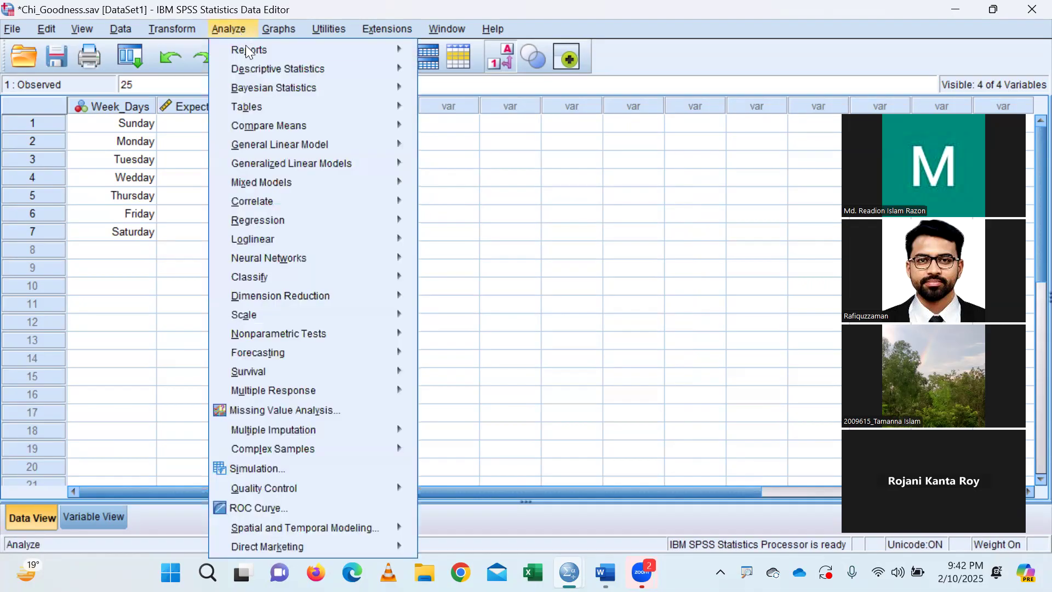
mouse_move(385, 337)
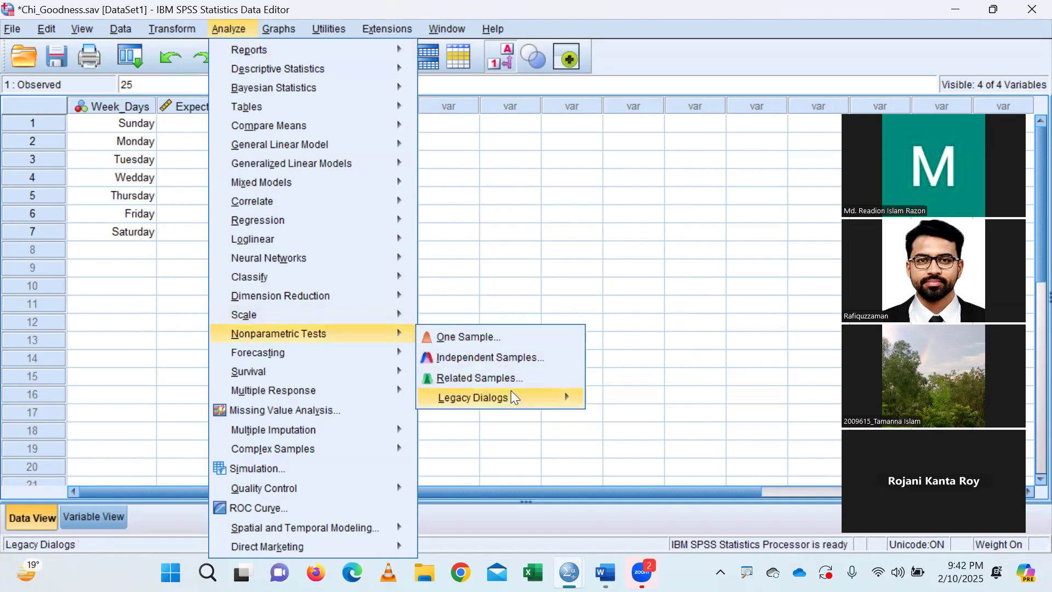
mouse_move(546, 400)
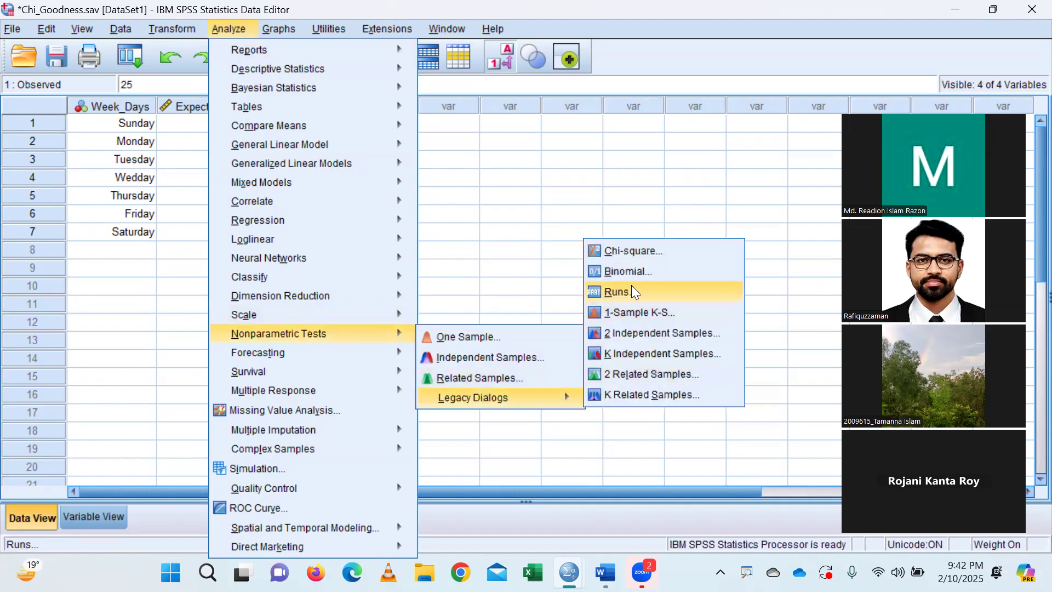
click(628, 252)
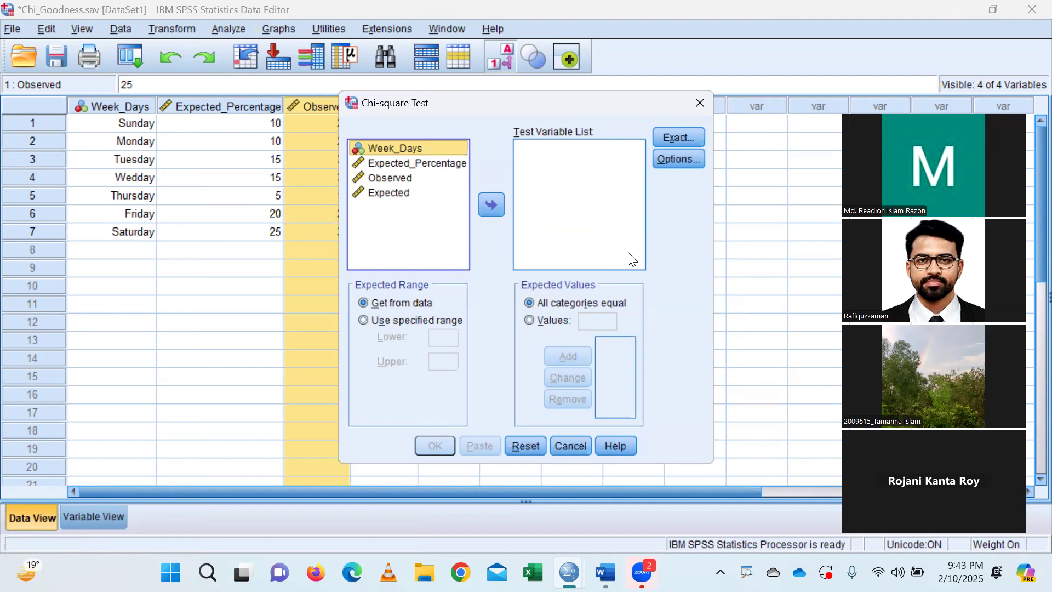
click(400, 196)
click(415, 149)
click(489, 205)
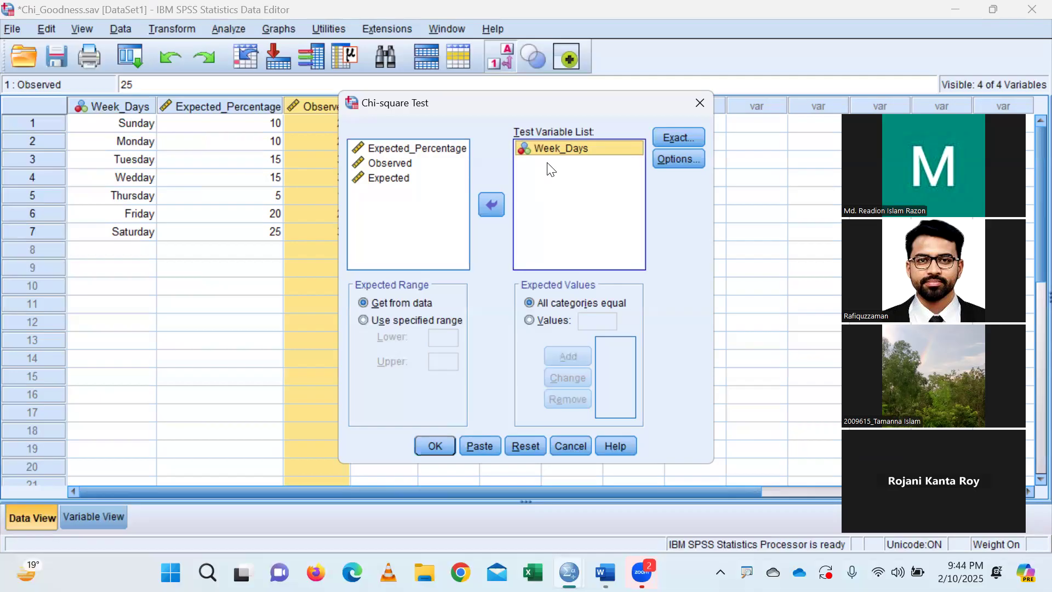
Step: Switch the test to custom expected values and add 20 for Sunday and 20 for Monday
click(529, 320)
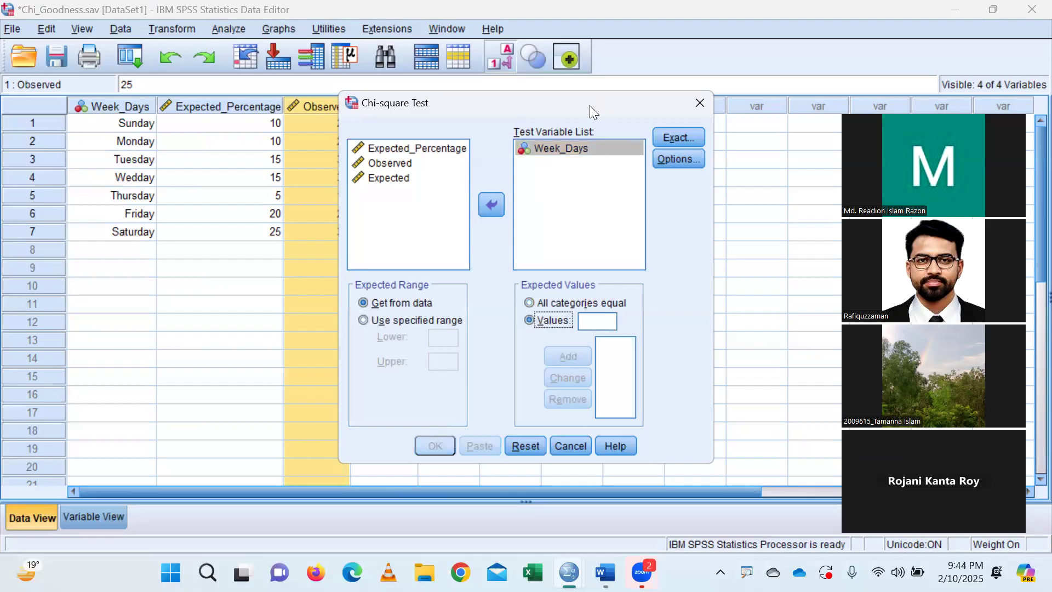
drag(589, 105, 690, 101)
click(693, 316)
text(20)
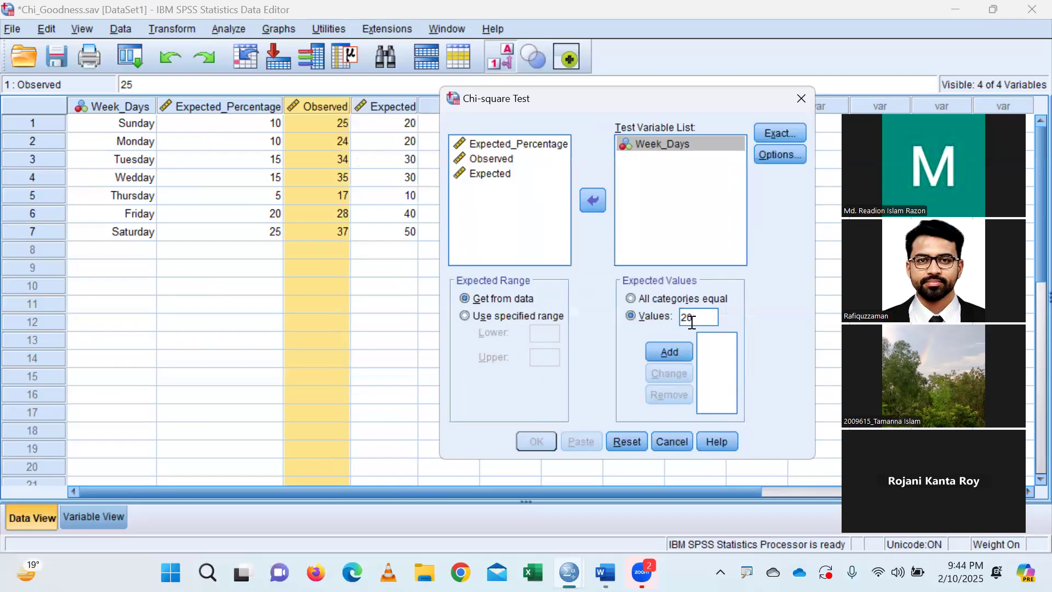
click(675, 351)
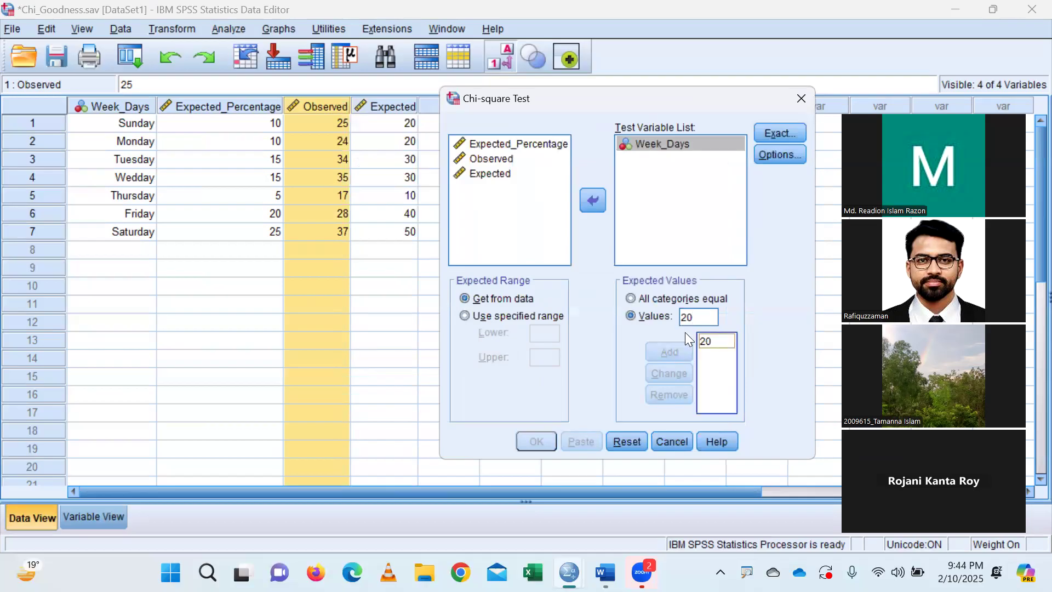
double_click(705, 318)
text(20)
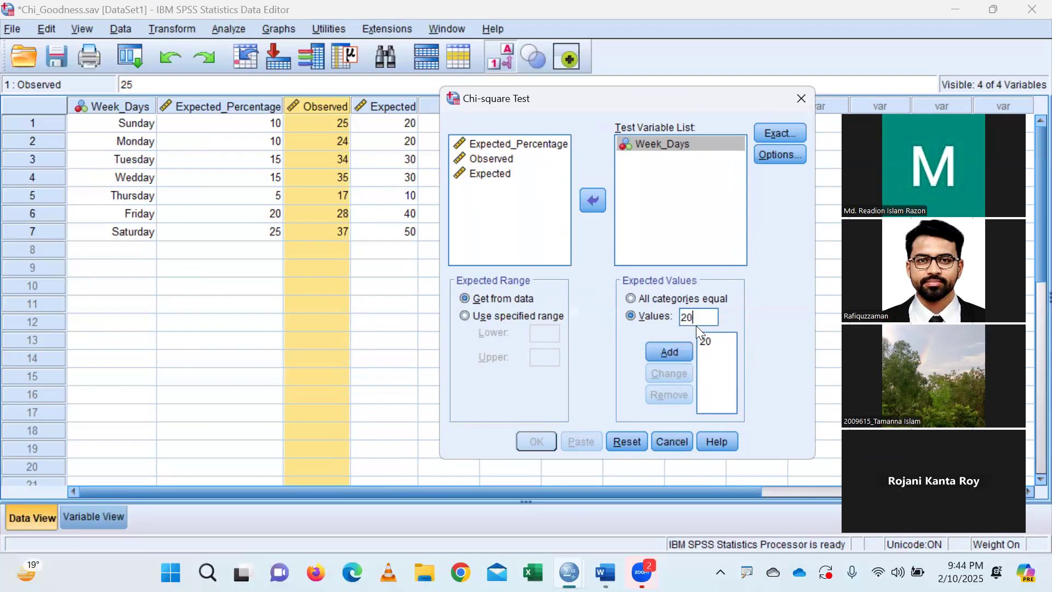
click(677, 348)
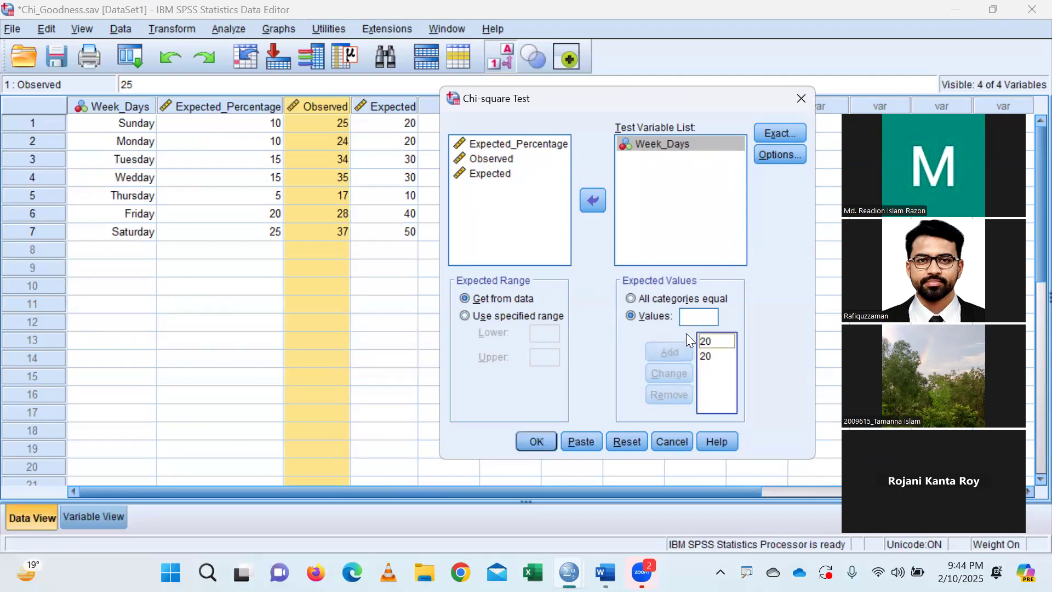
Step: Add the expected values 30, 30 and 10 for Tuesday, Wedday and Thursday
text(30)
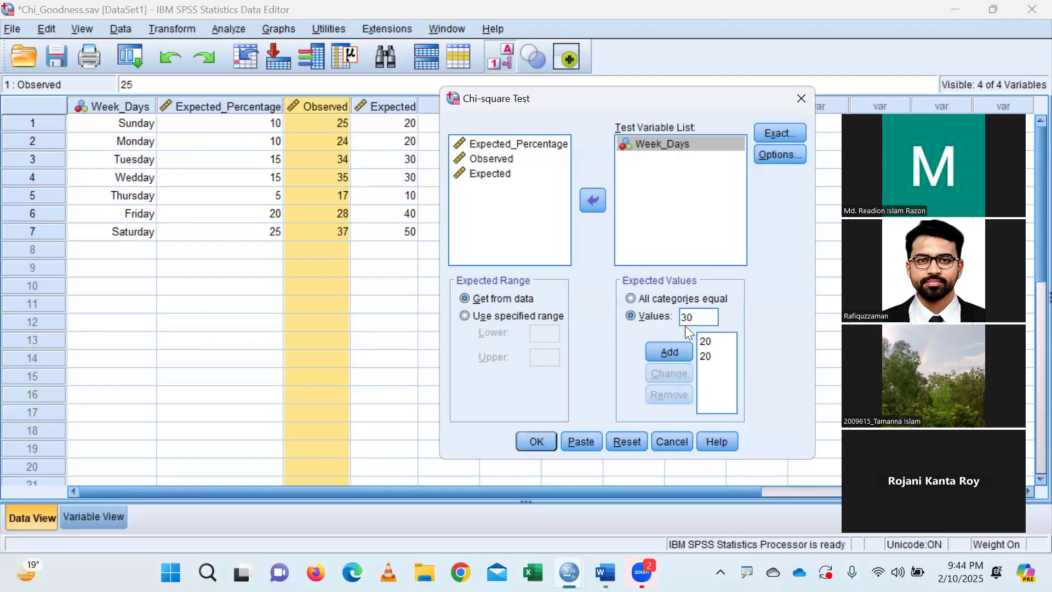
click(669, 353)
click(691, 312)
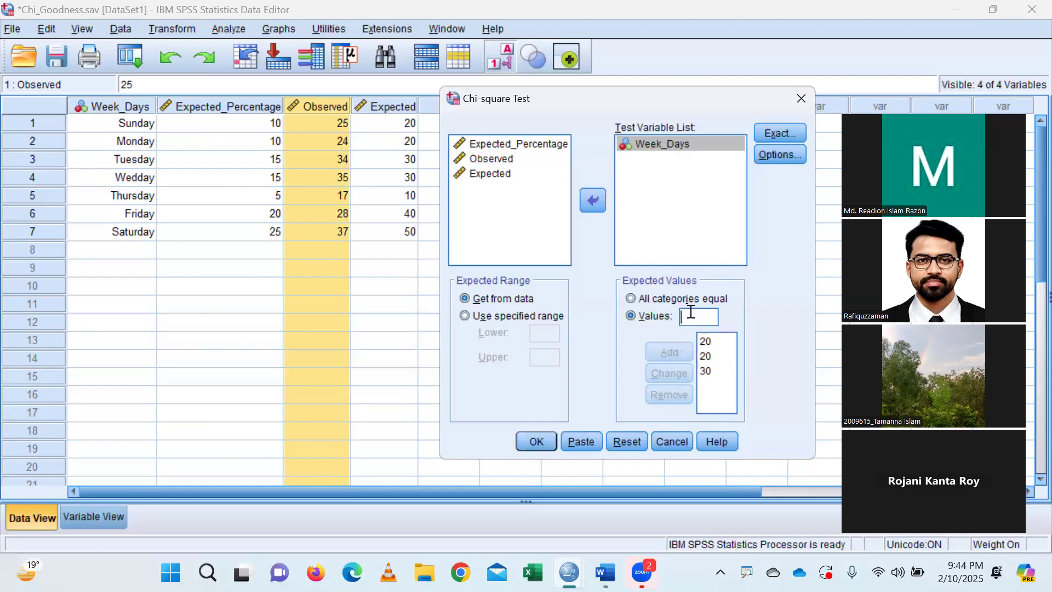
text(30)
click(671, 353)
click(691, 320)
text(10)
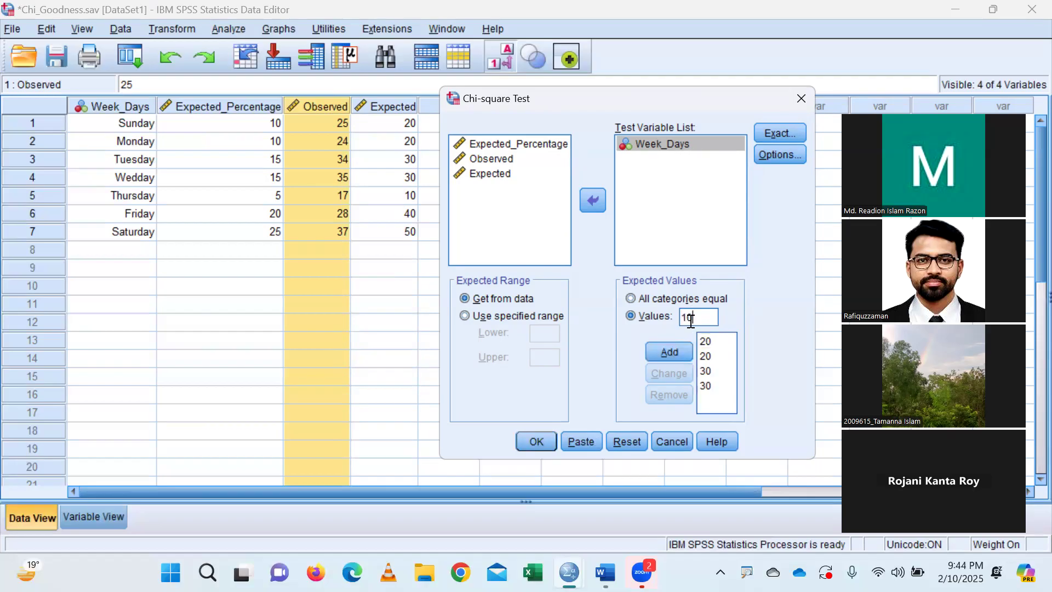
click(671, 346)
Step: Add the expected values 40 for Friday and 50 for Saturday, check the list and run the Chi-square test
click(685, 316)
text(40)
click(675, 352)
click(695, 317)
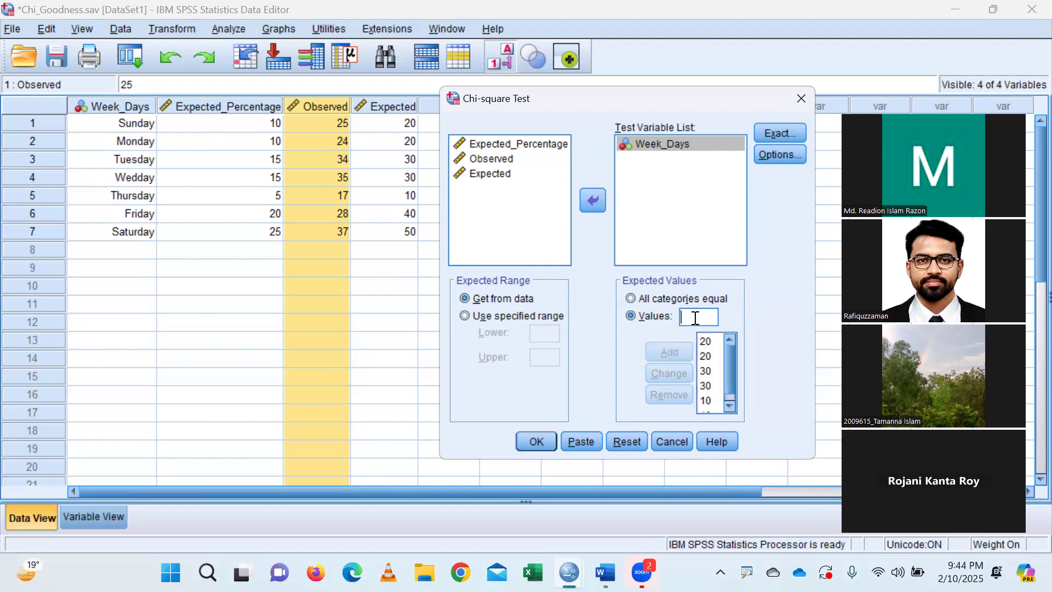
text(50)
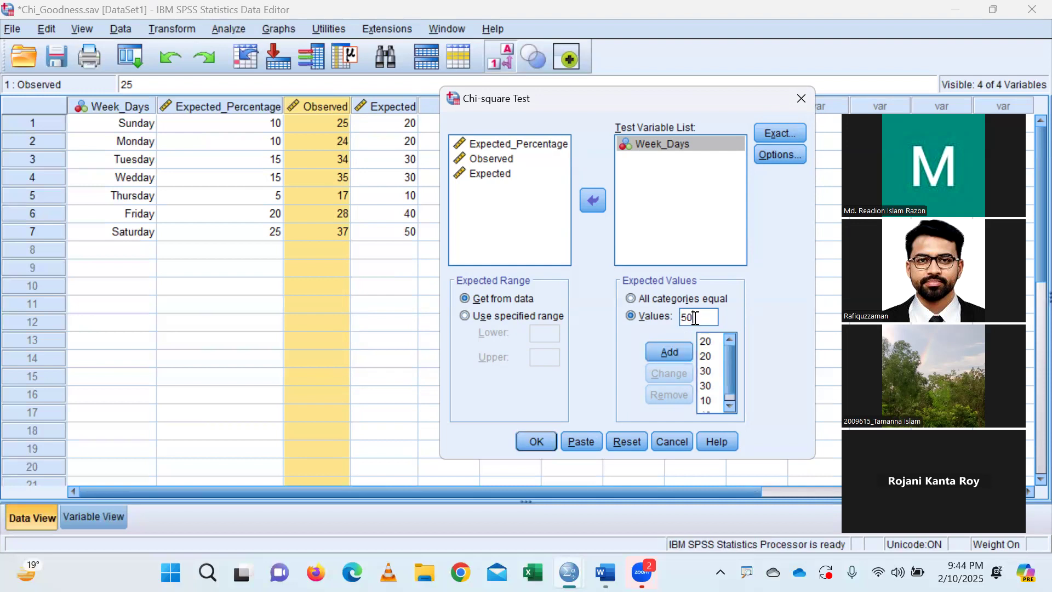
click(684, 350)
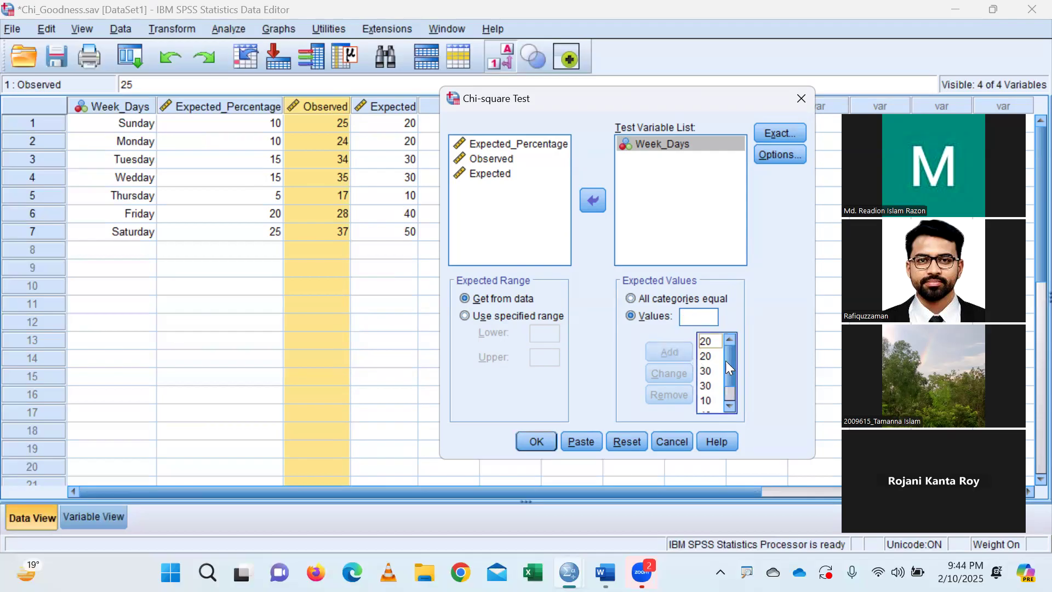
drag(725, 363, 724, 403)
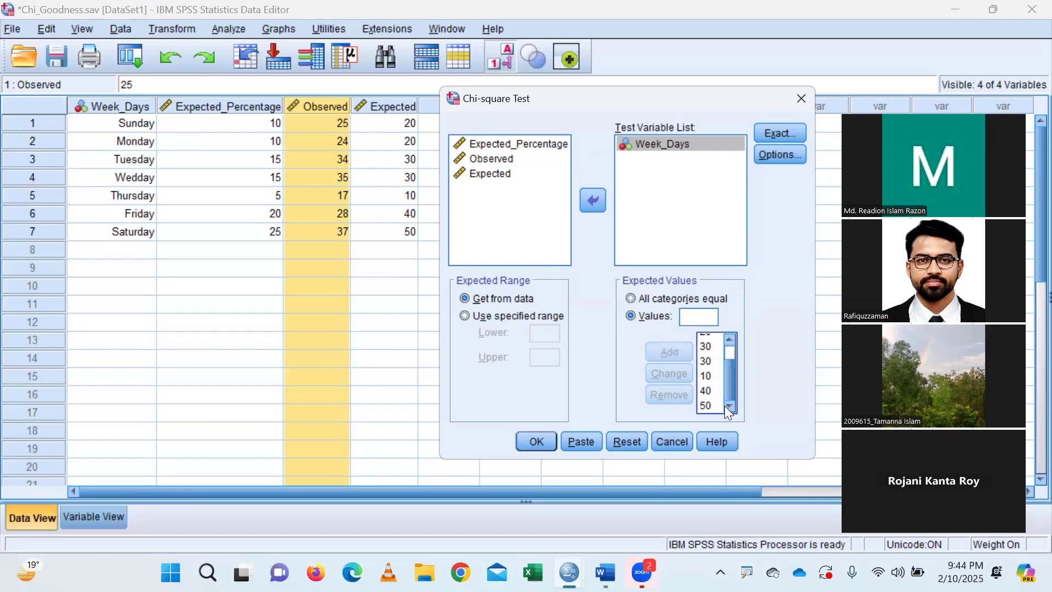
click(537, 441)
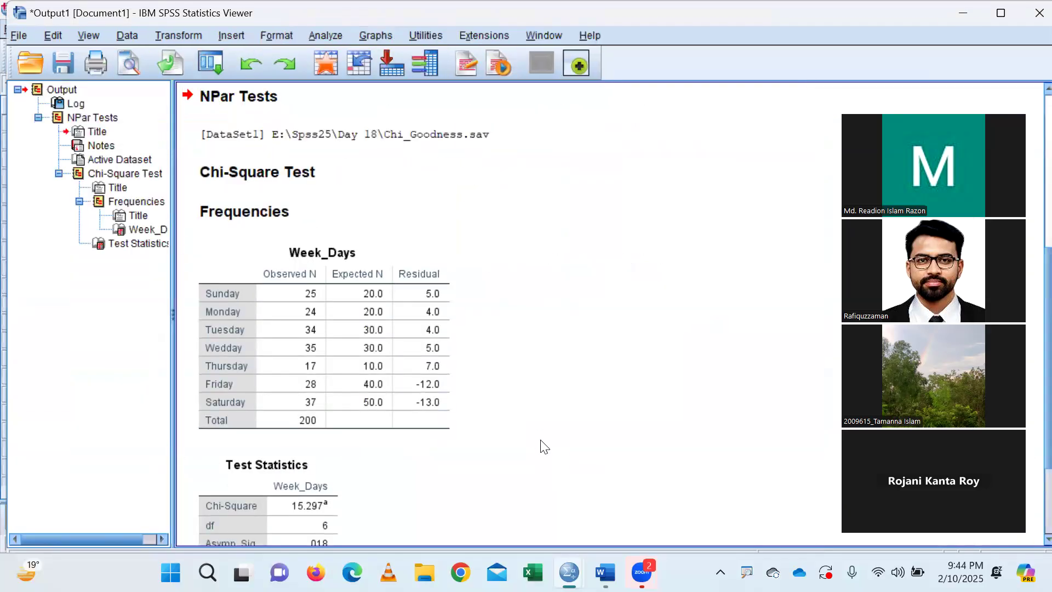
Step: Examine the Week_Days frequencies and the Test Statistics table with its footnote in the output
scroll(370, 417, down, 5)
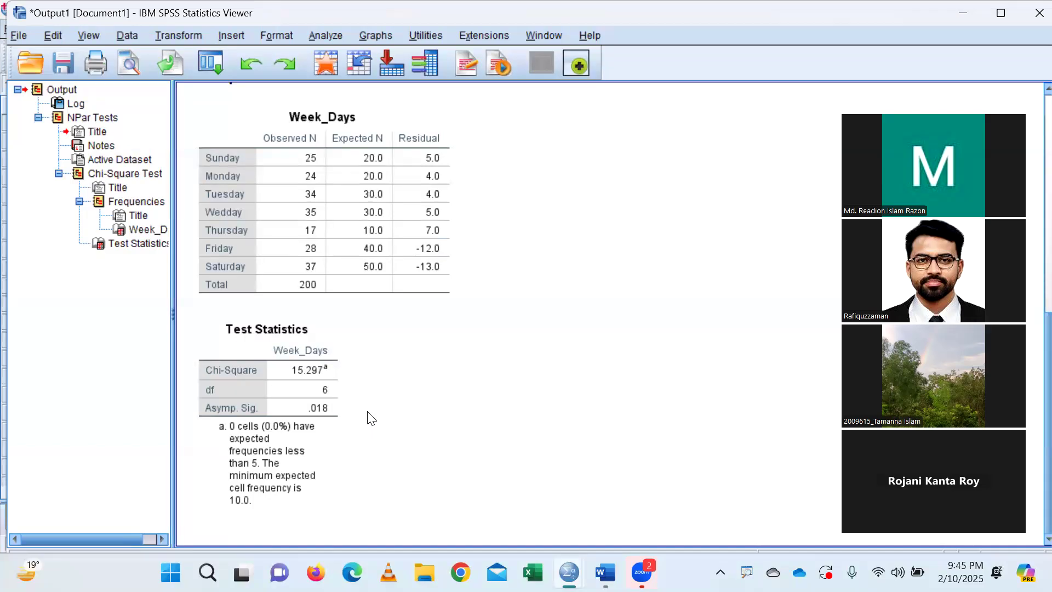
click(300, 376)
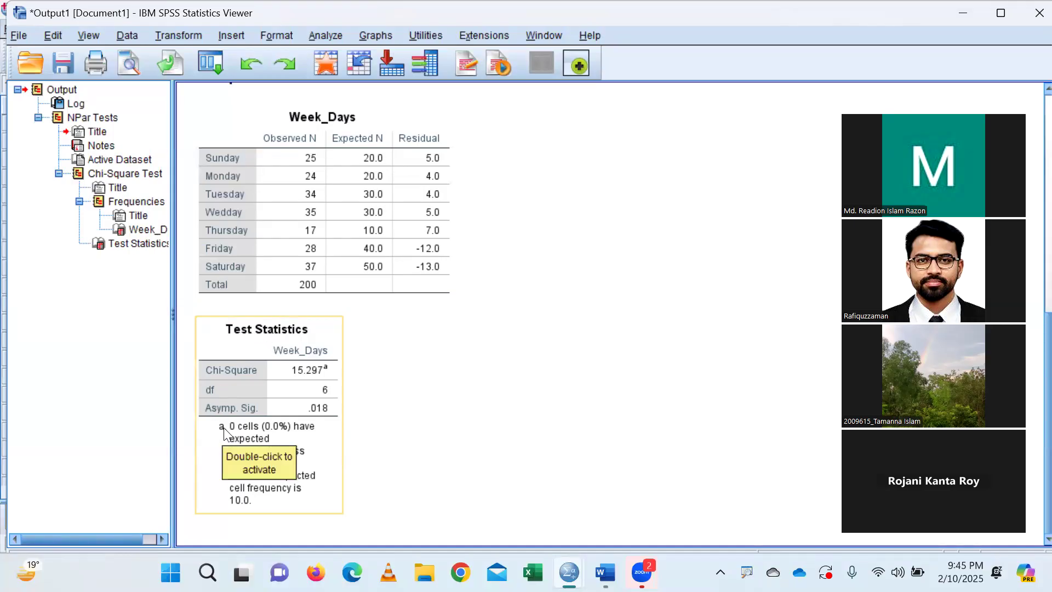
click(491, 476)
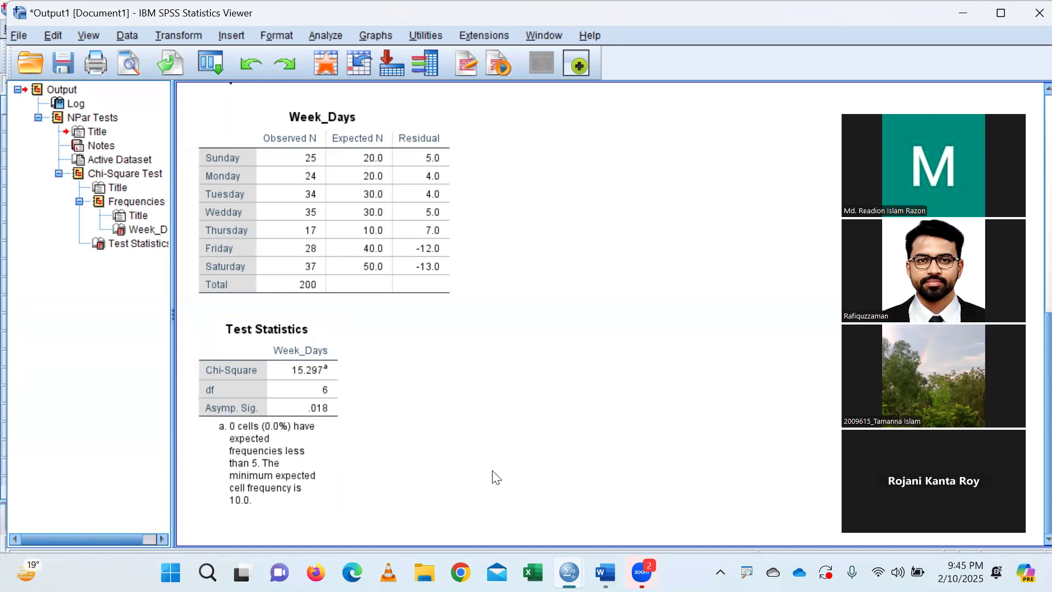
click(411, 279)
Step: Return to the Chi_Goodness.sav data and check the Expected column for small expected counts
click(327, 62)
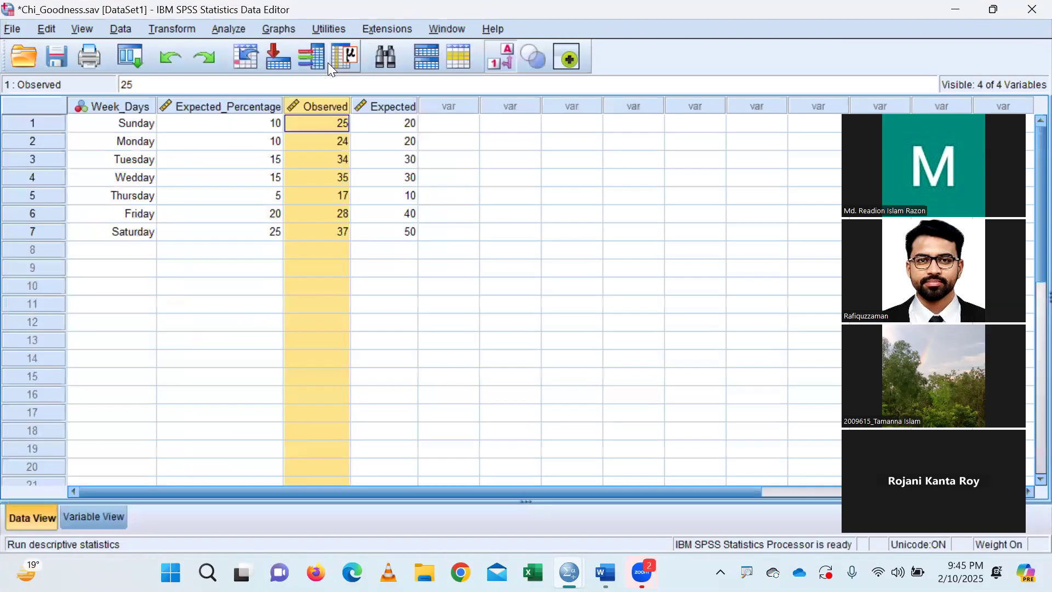
click(387, 105)
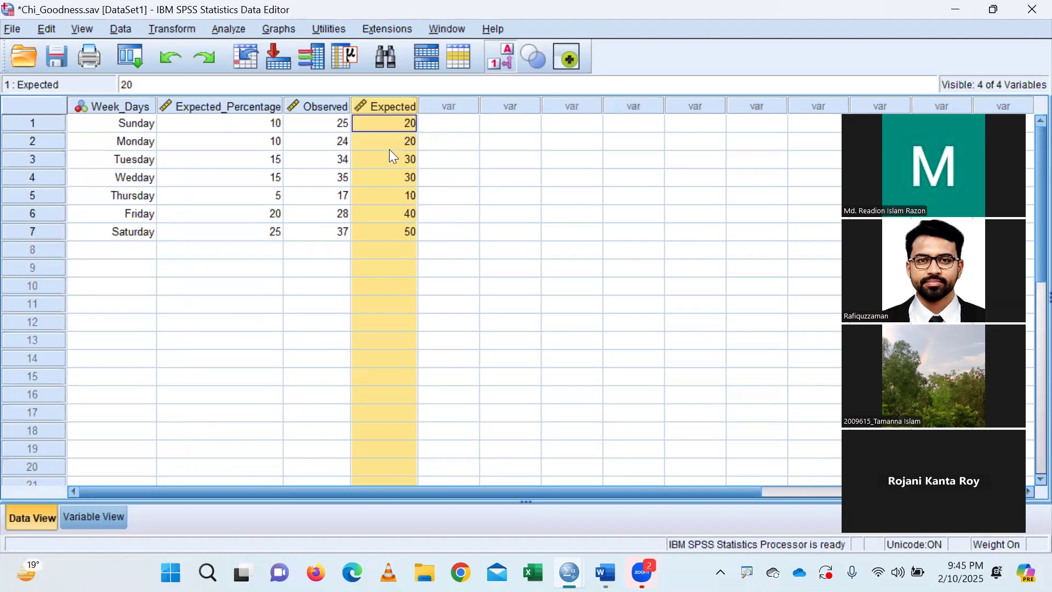
click(395, 174)
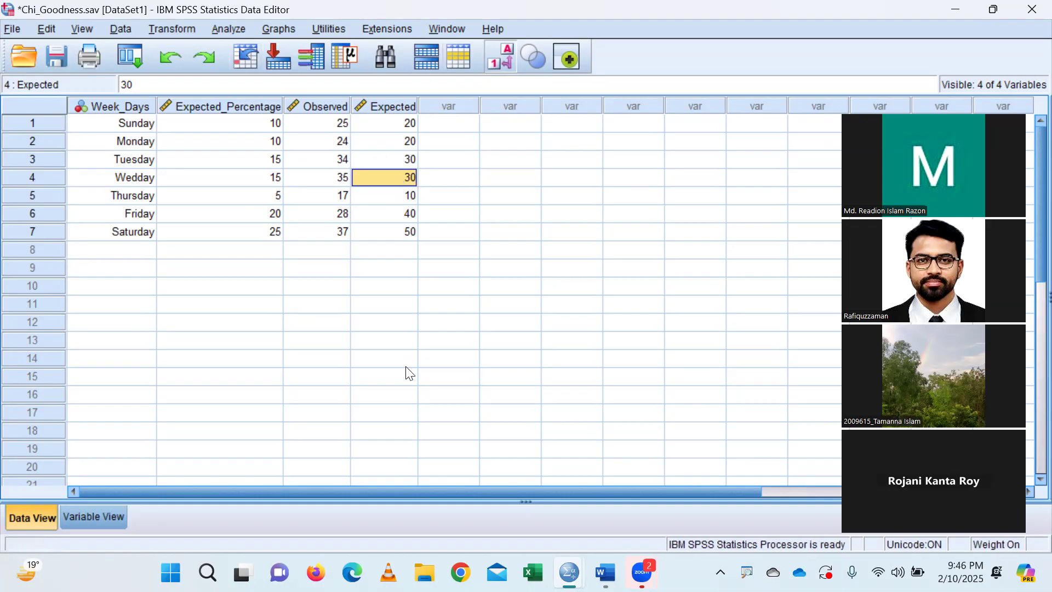
Step: Go back to the output document and examine the Chi-Square, df, Asymp. Sig. and footnote of the Test Statistics table
mouse_move(568, 572)
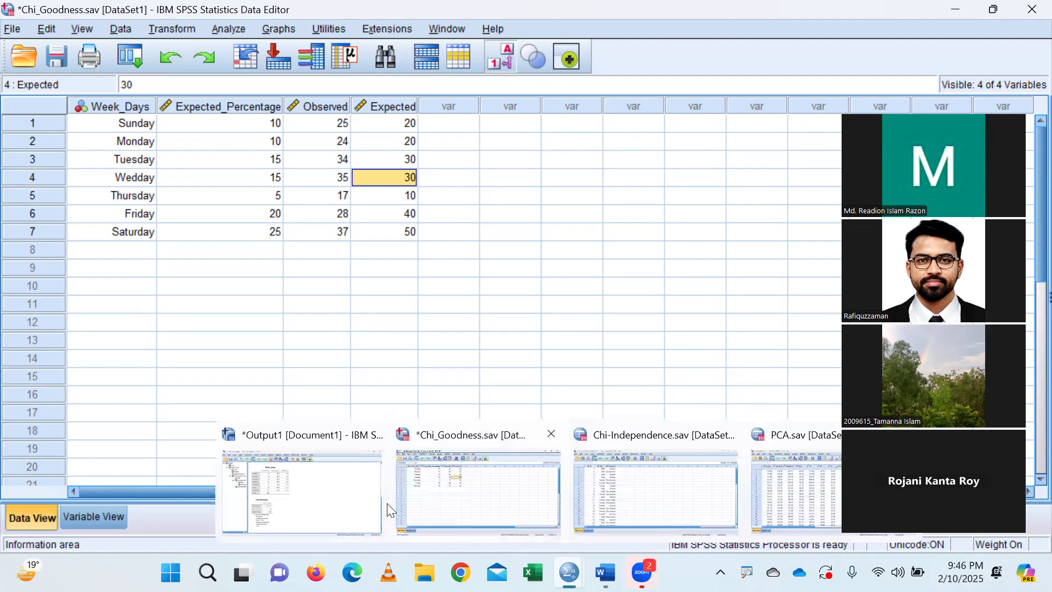
click(347, 498)
click(249, 437)
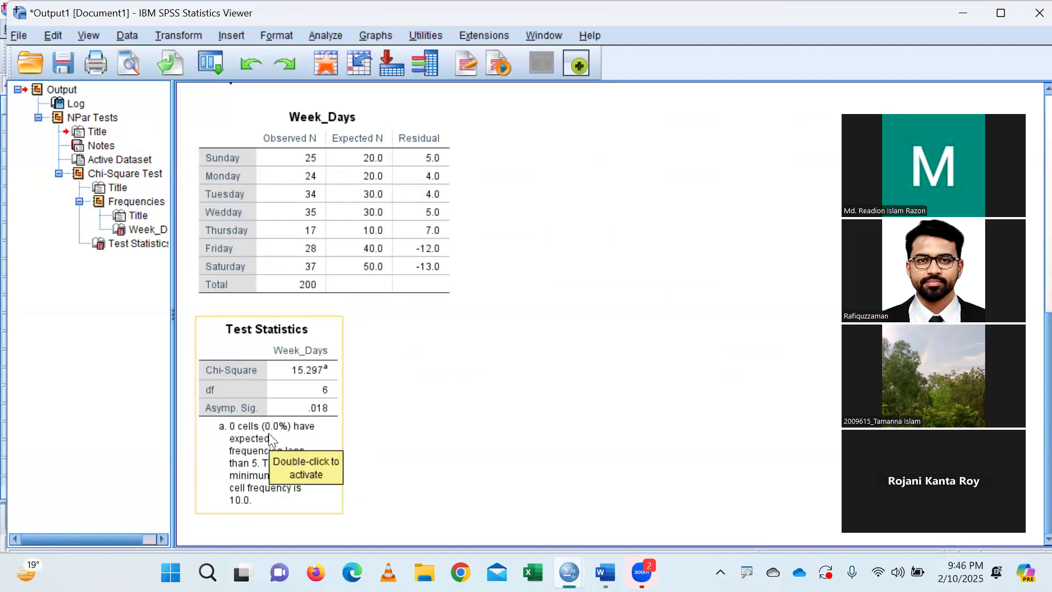
click(411, 453)
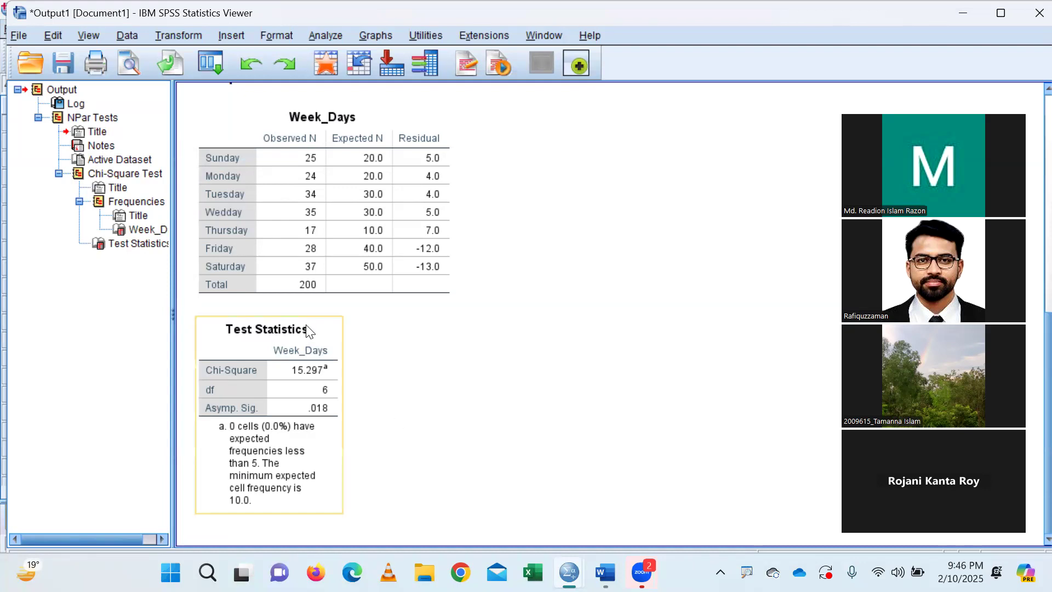
click(217, 332)
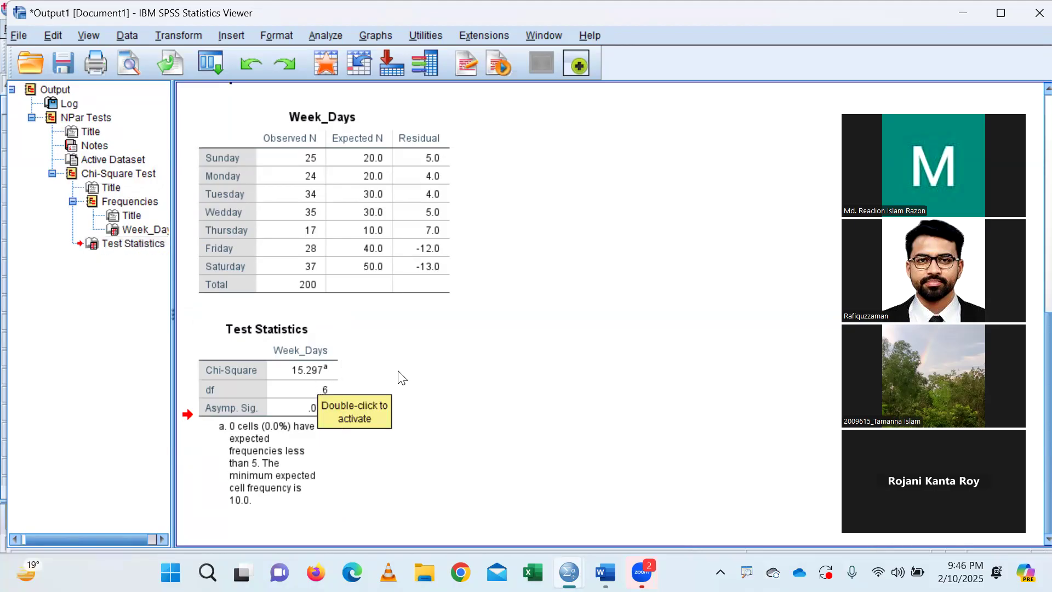
click(213, 444)
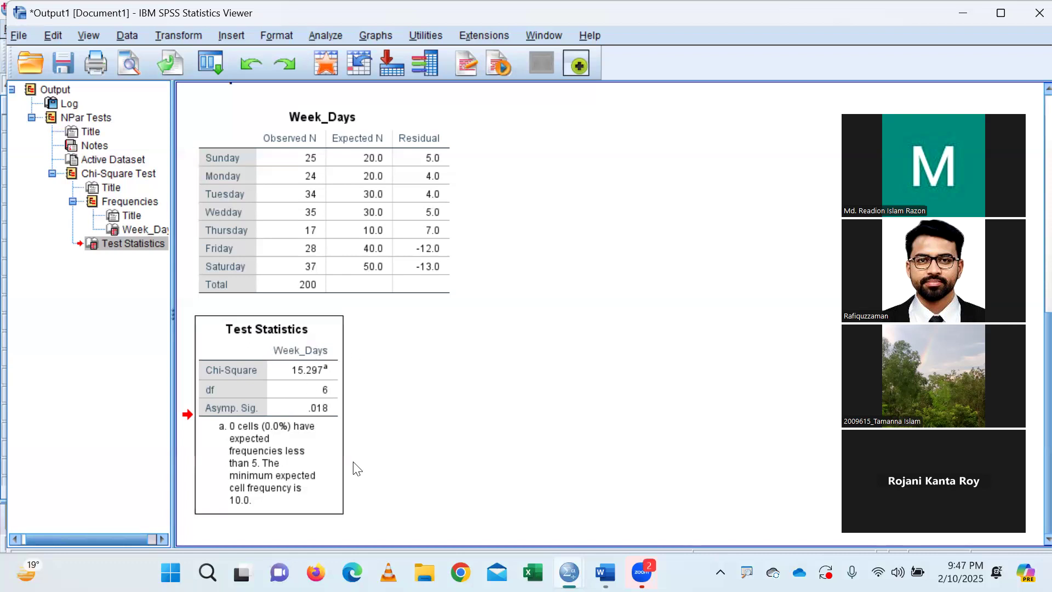
Step: Switch to Chrome and search Google for "chi square table"
click(460, 572)
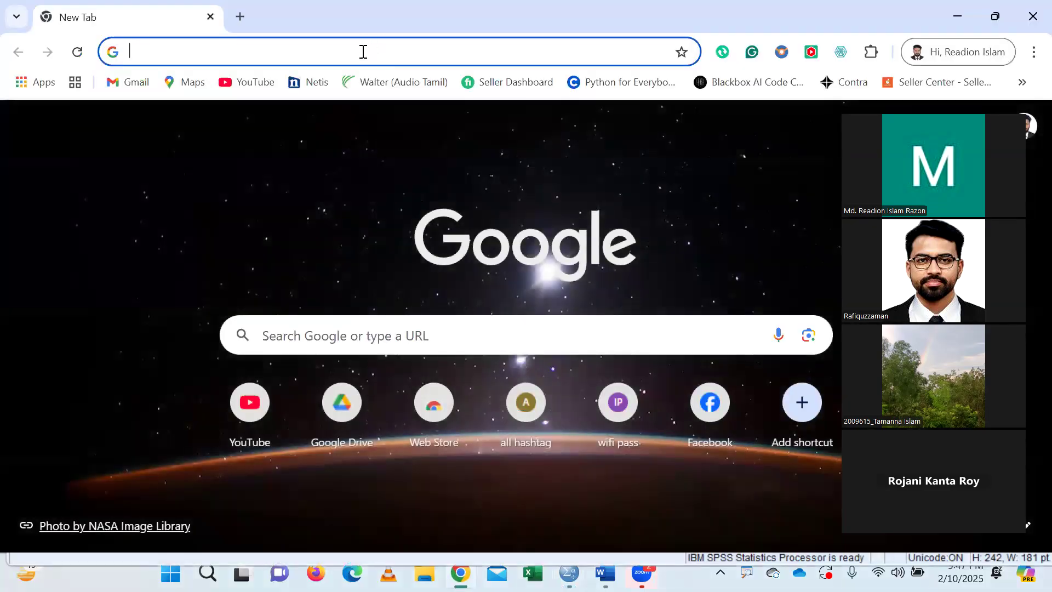
click(363, 51)
text(chi)
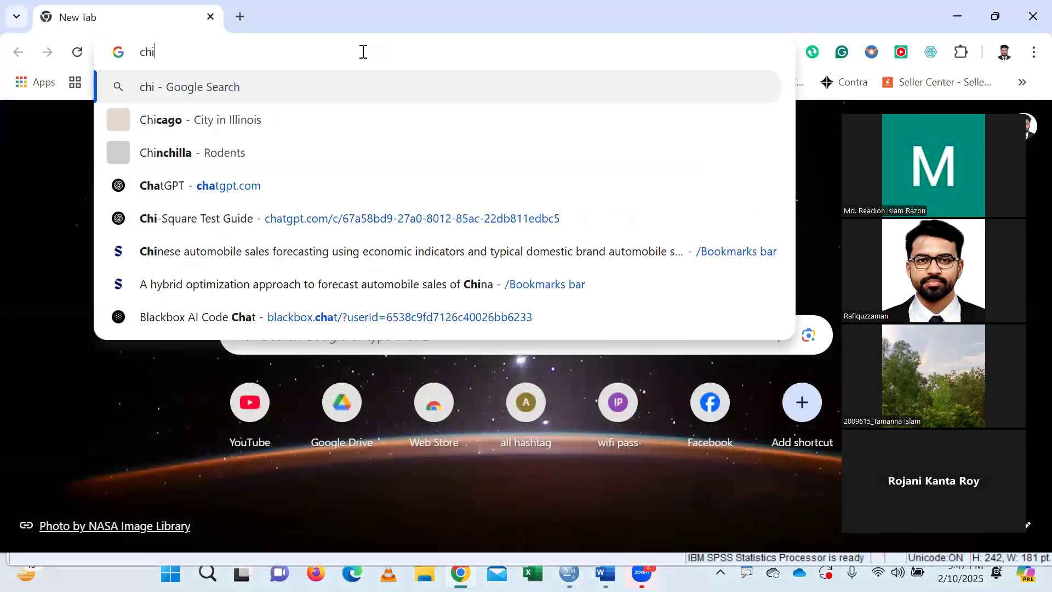
text( sq)
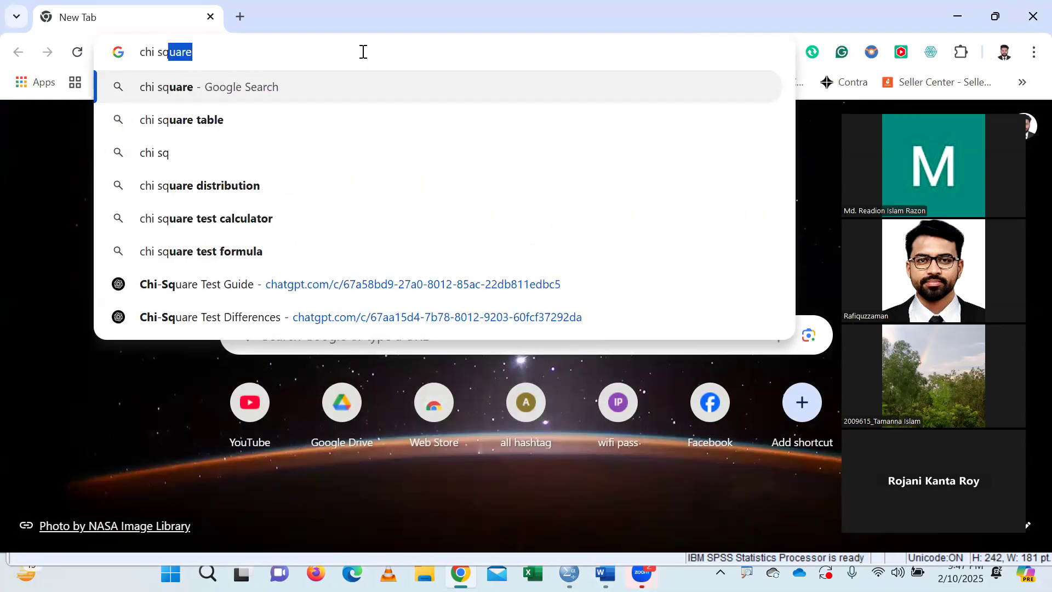
click(272, 116)
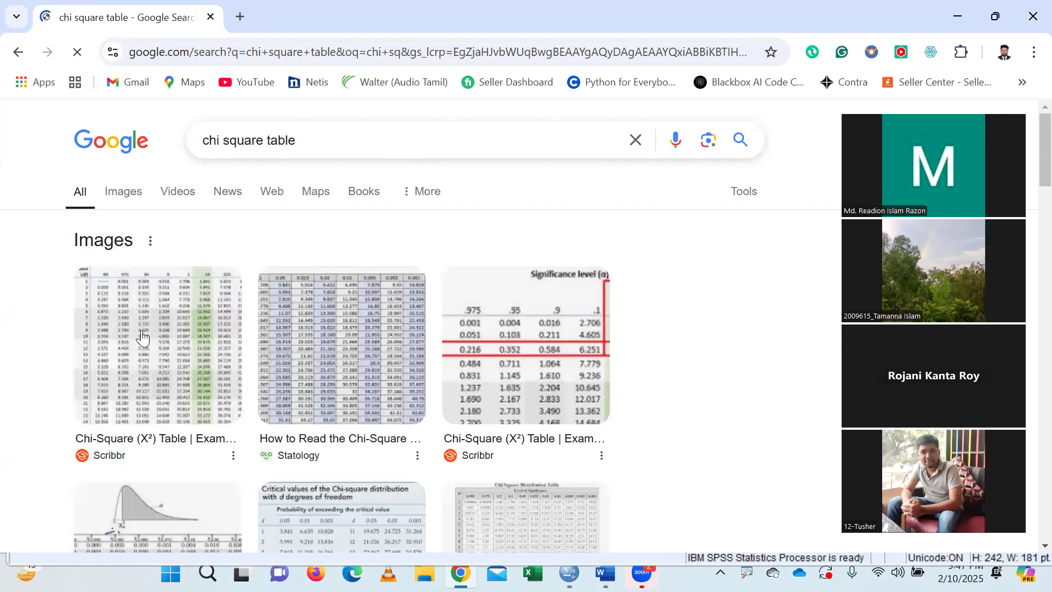
Step: Open Scribbr's chi-square distribution table and look up the critical value for 6 degrees of freedom at significance level .05
click(143, 338)
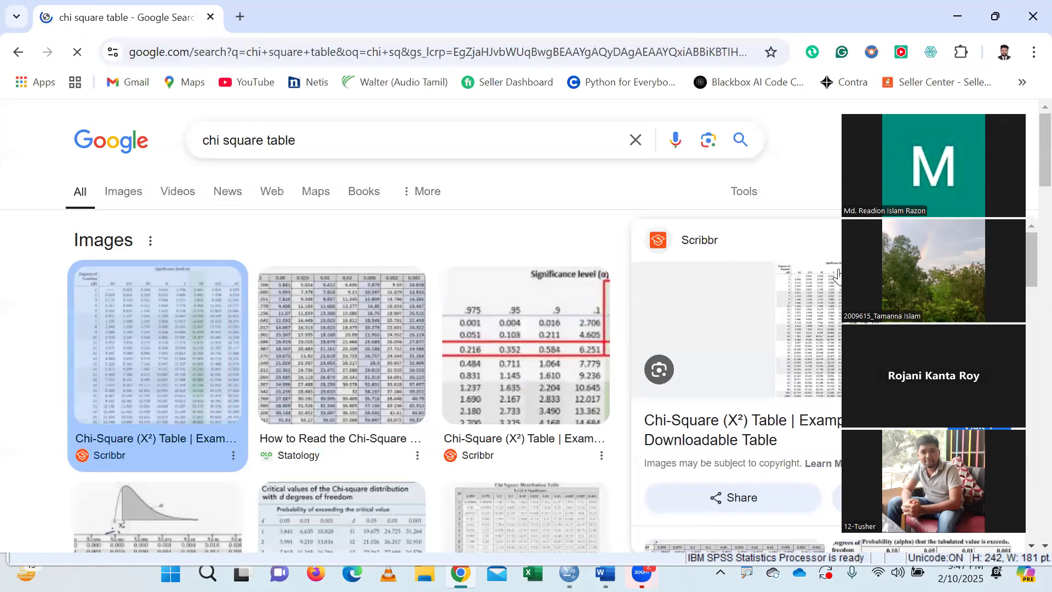
click(811, 307)
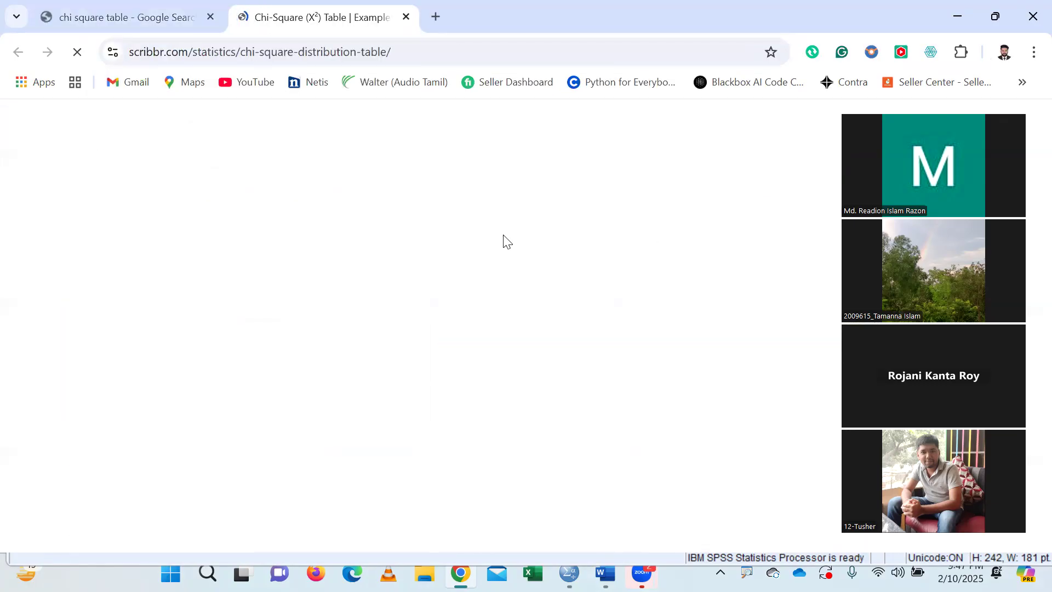
scroll(383, 321, down, 8)
scroll(382, 321, down, 4)
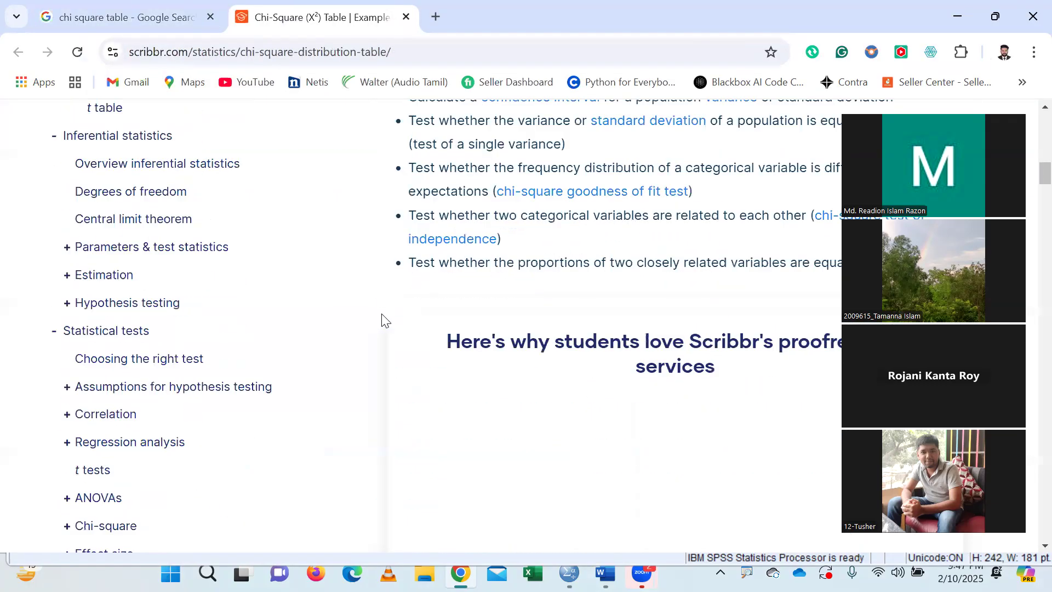
scroll(385, 320, down, 5)
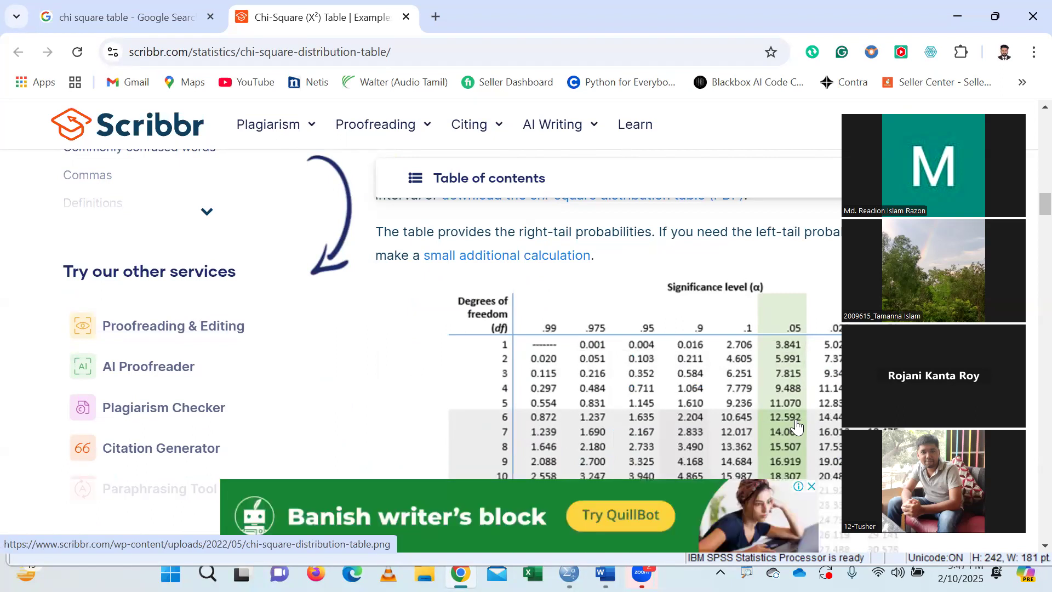
Step: Return to the SPSS test output, and go back to the Chi_Goodness.sav data to compare the Observed and Expected columns
mouse_move(569, 573)
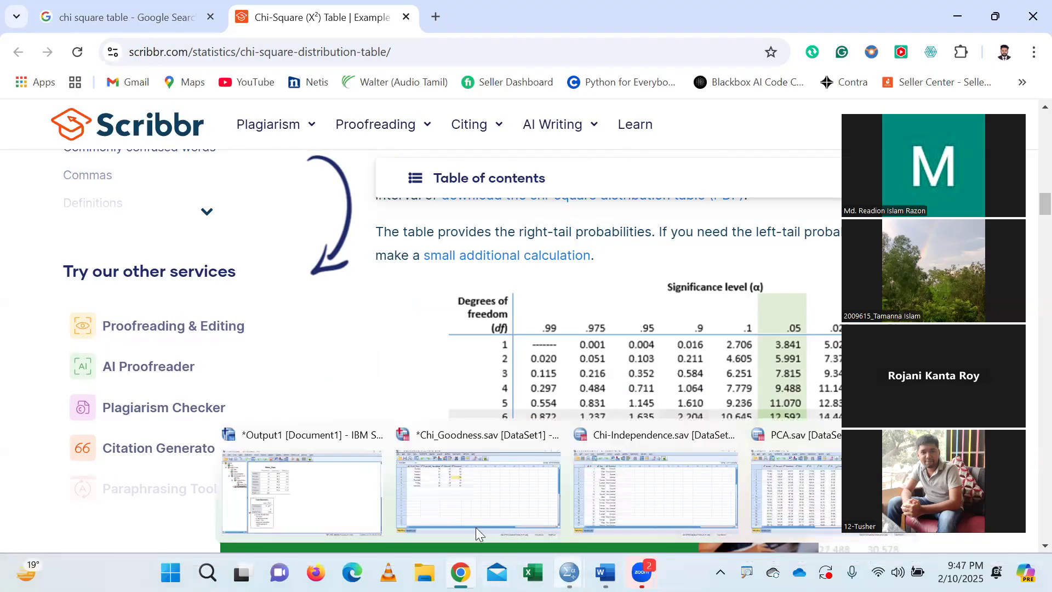
click(299, 488)
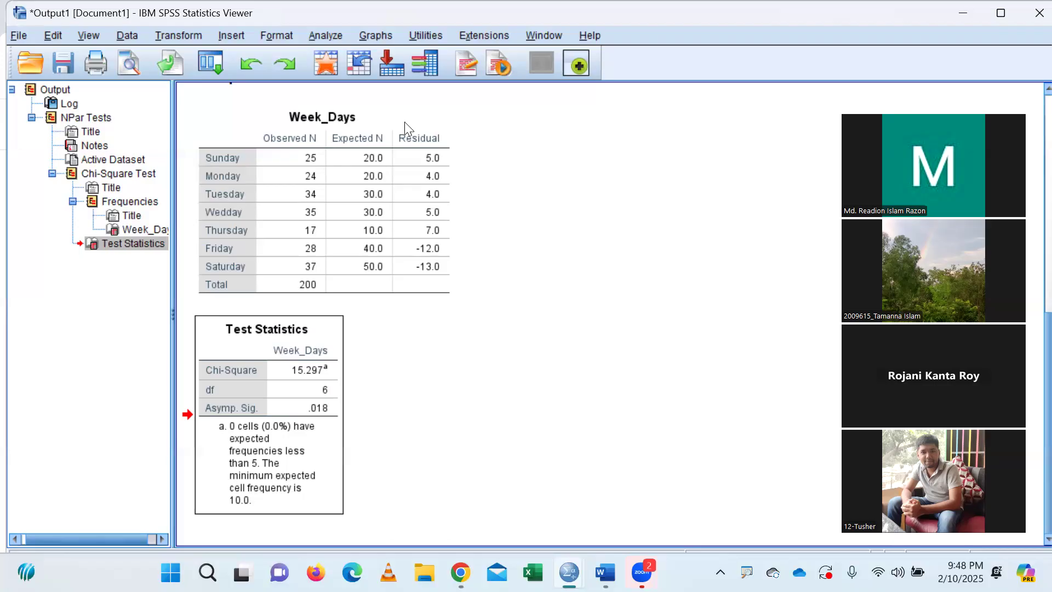
click(330, 69)
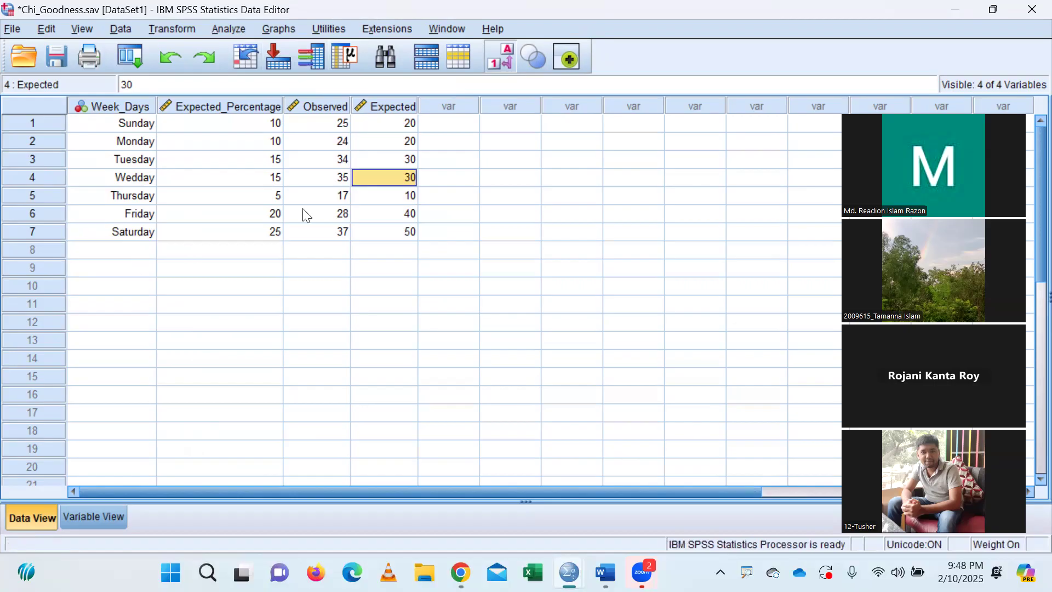
click(328, 107)
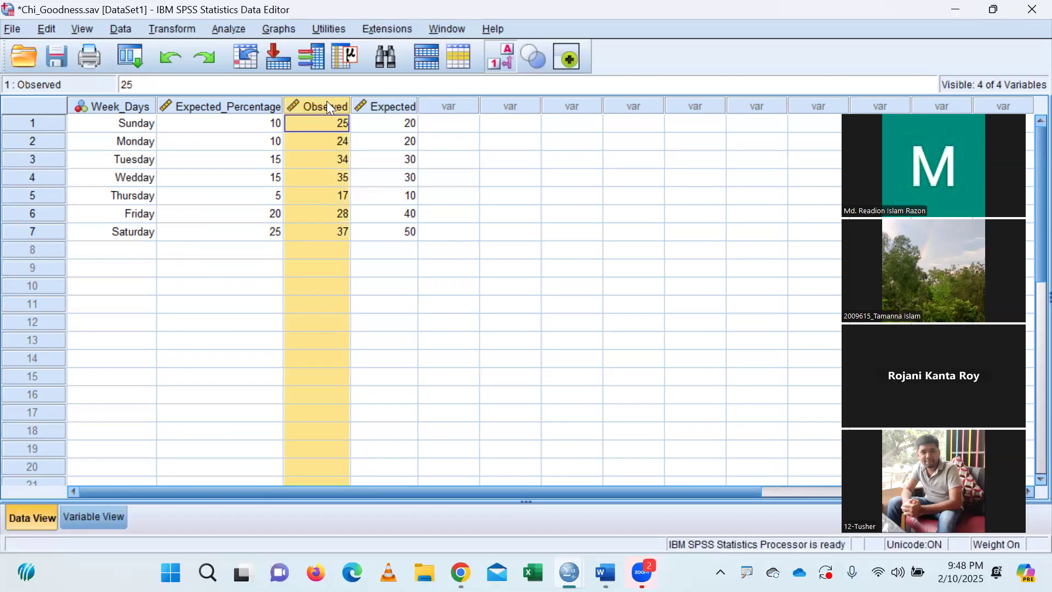
click(370, 107)
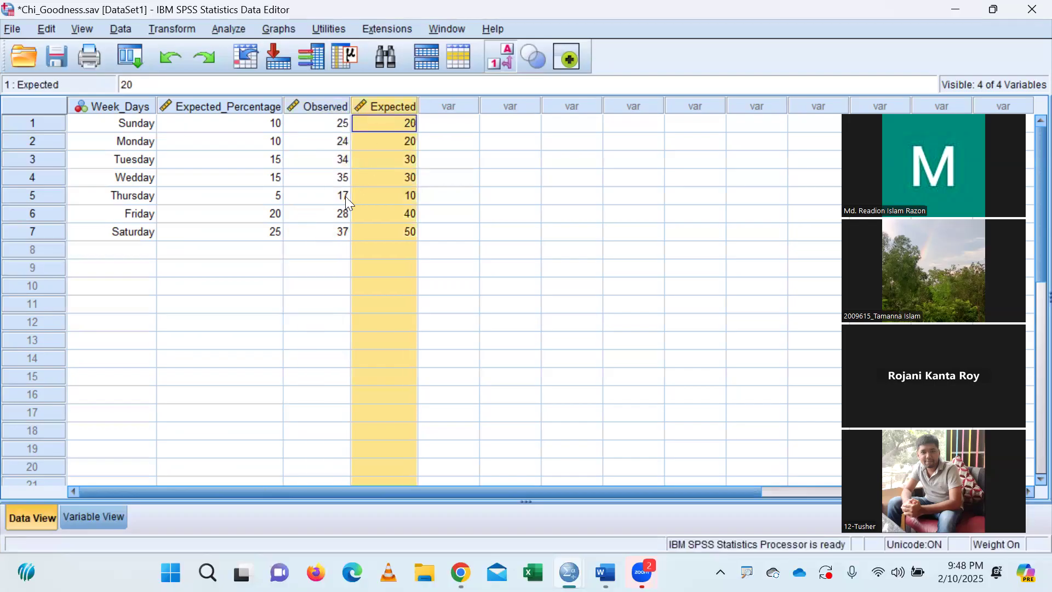
Step: Compare the observed and expected counts in the Friday and Saturday rows
click(50, 216)
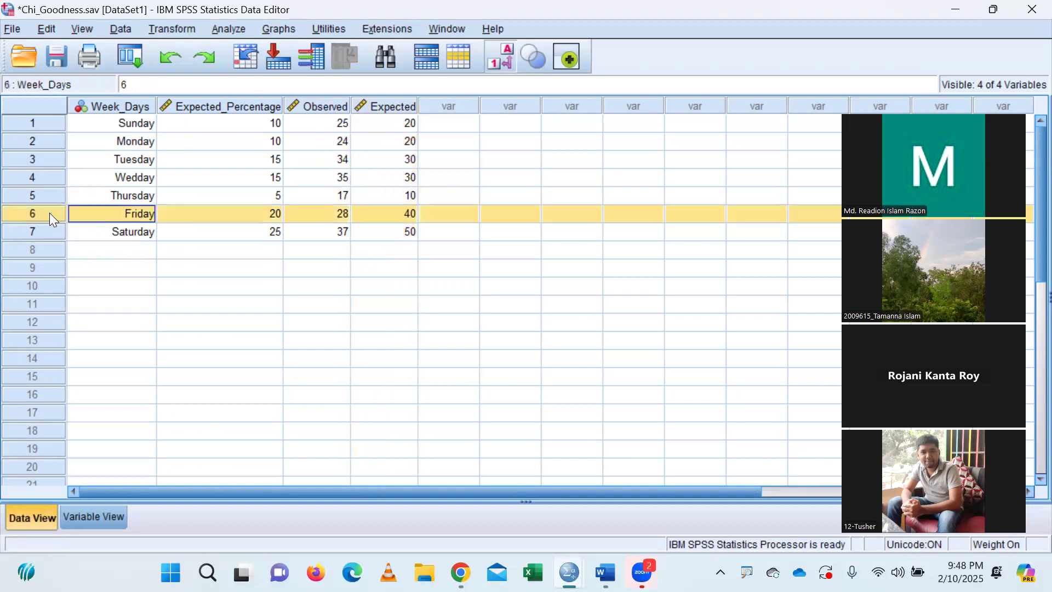
click(57, 229)
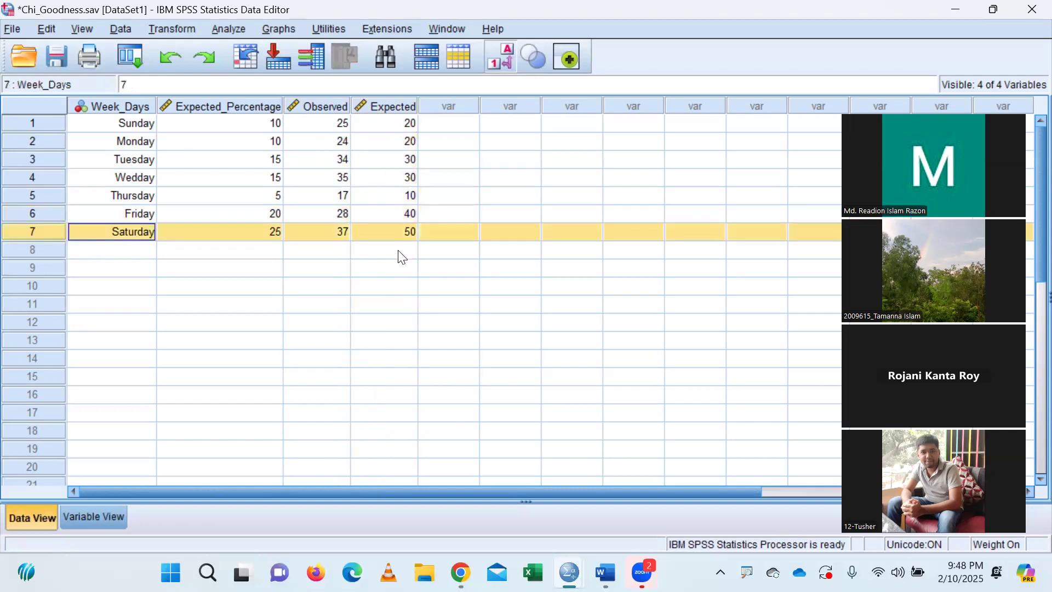
click(330, 214)
click(383, 214)
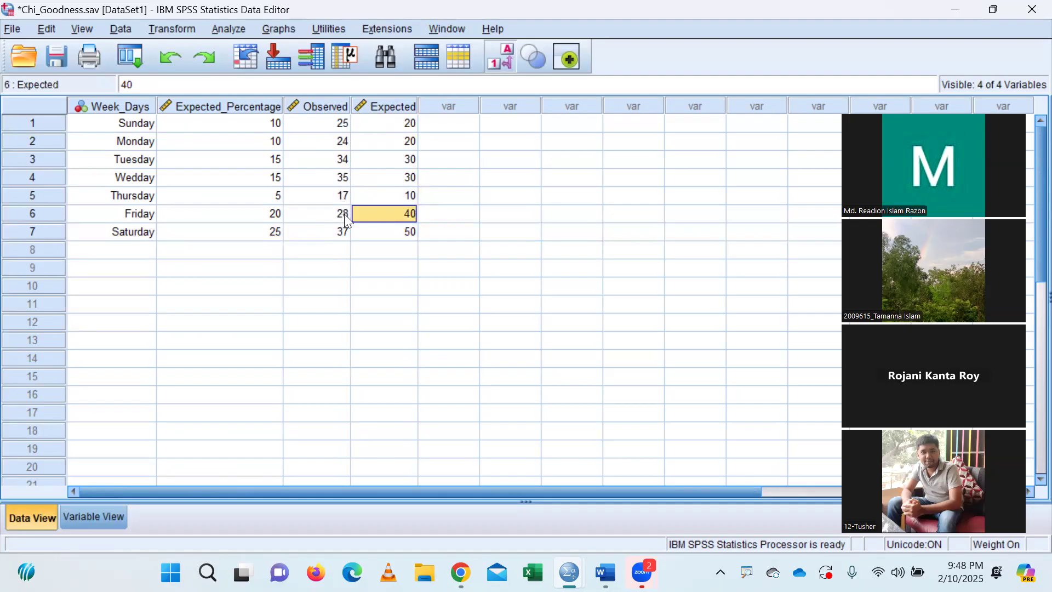
click(389, 228)
click(386, 213)
click(52, 215)
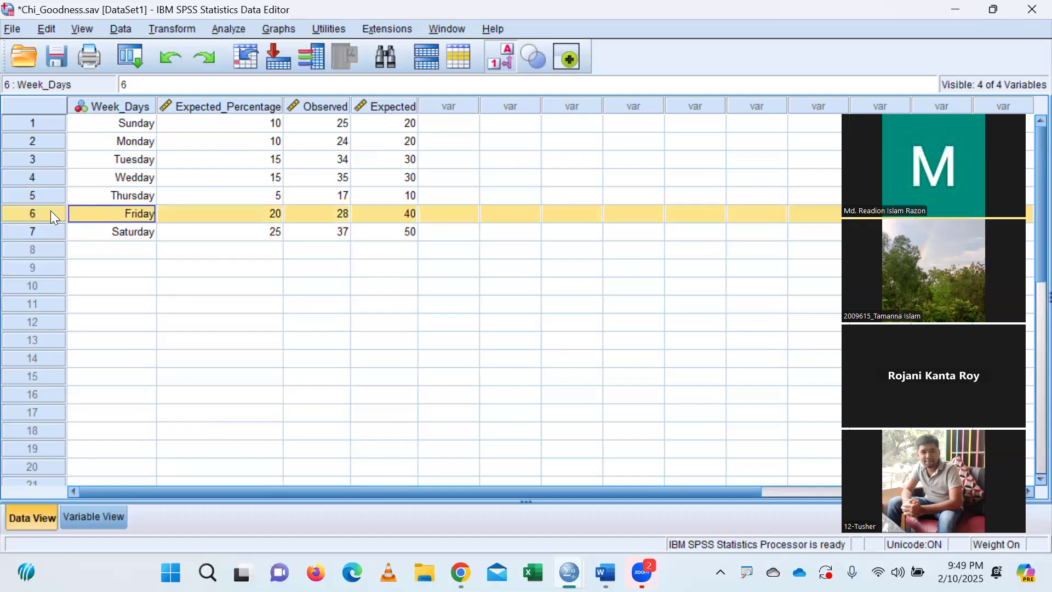
click(53, 231)
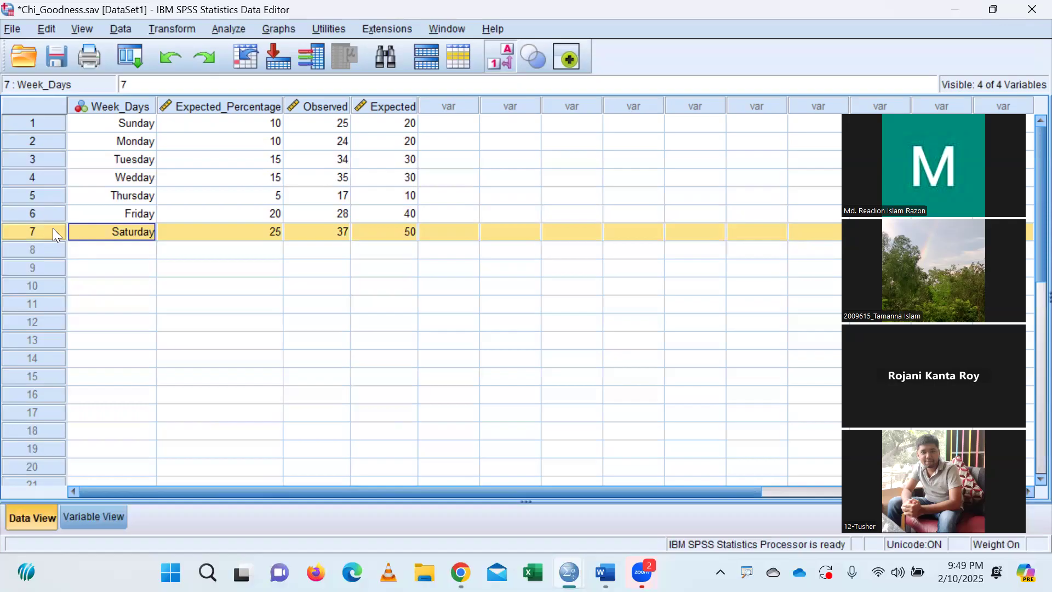
Step: Switch the value labels off and on to examine the numeric codes behind the Week_Days categories
click(500, 63)
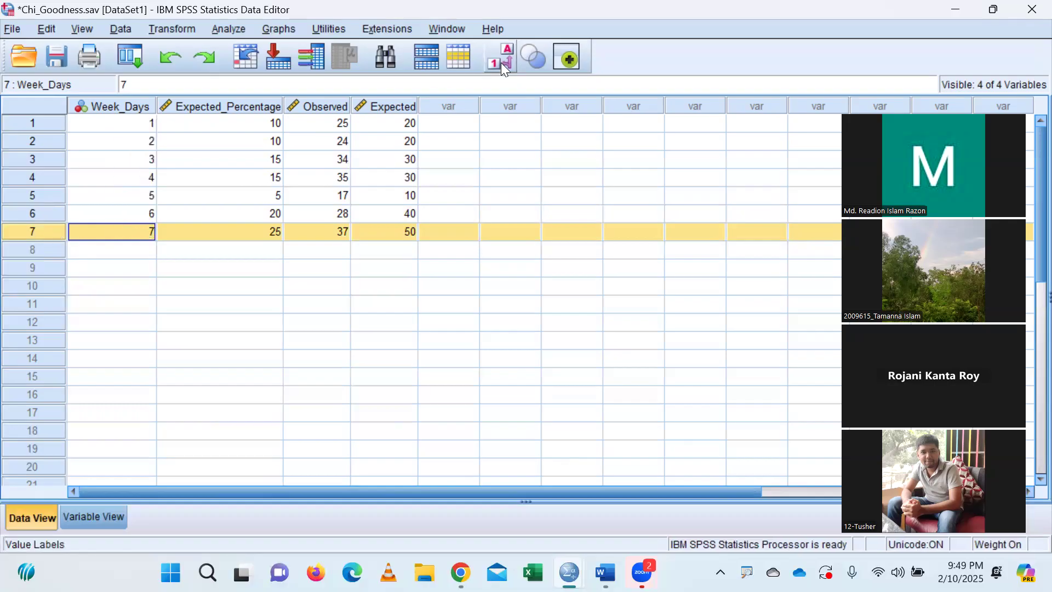
click(501, 63)
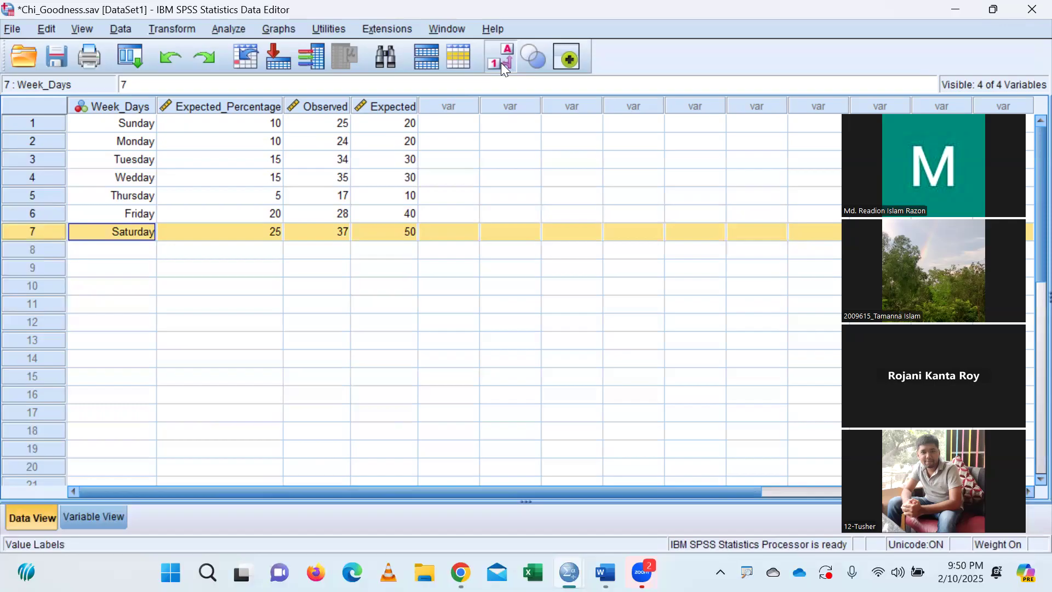
click(501, 62)
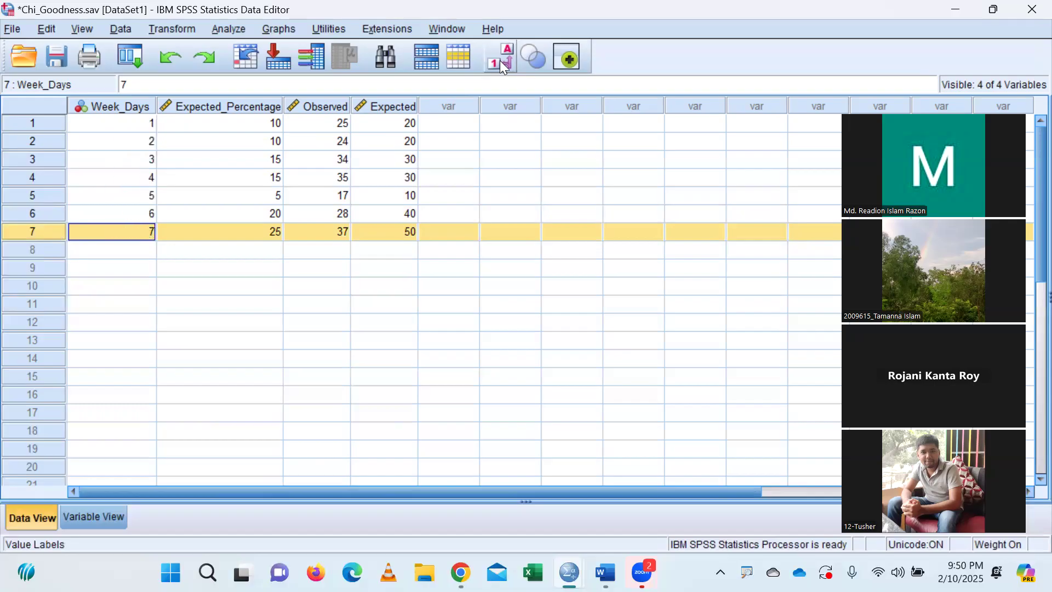
click(499, 61)
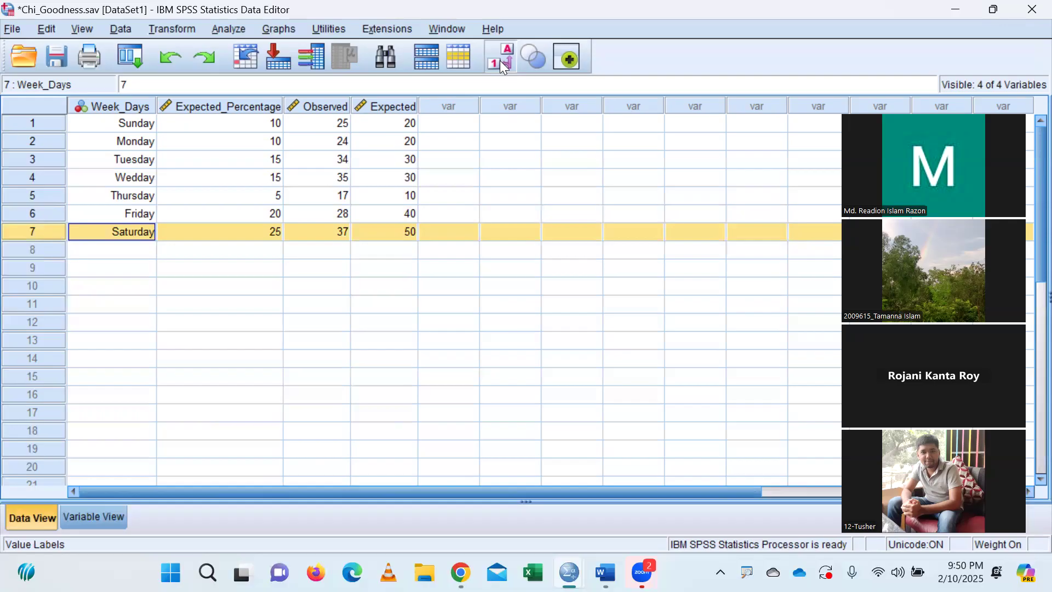
Step: Reopen the nonparametric Chi-square Test for Week_Days and choose a specified expected range instead of getting it from the data
click(230, 32)
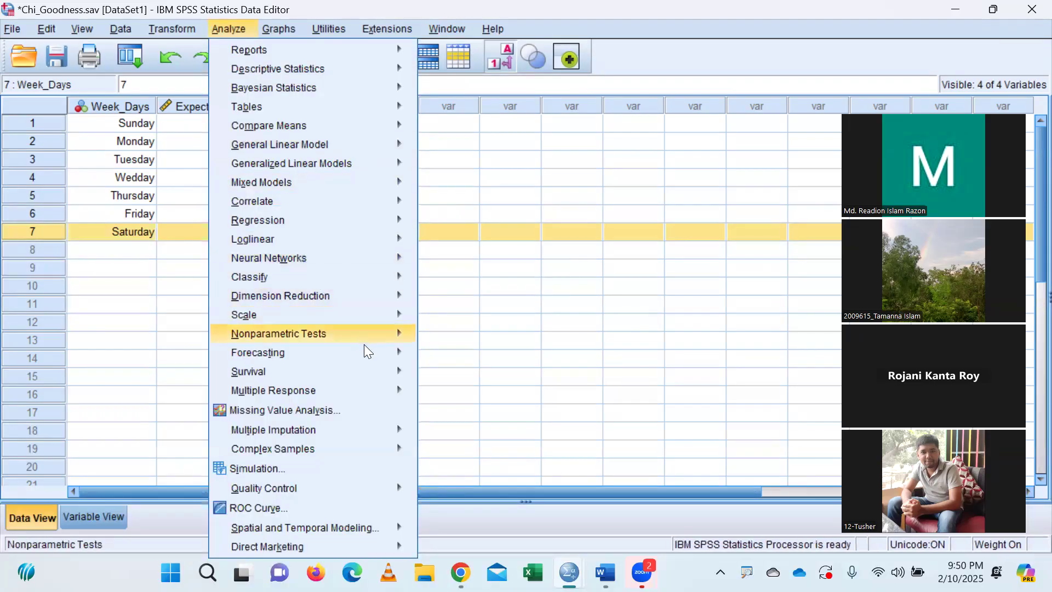
mouse_move(390, 338)
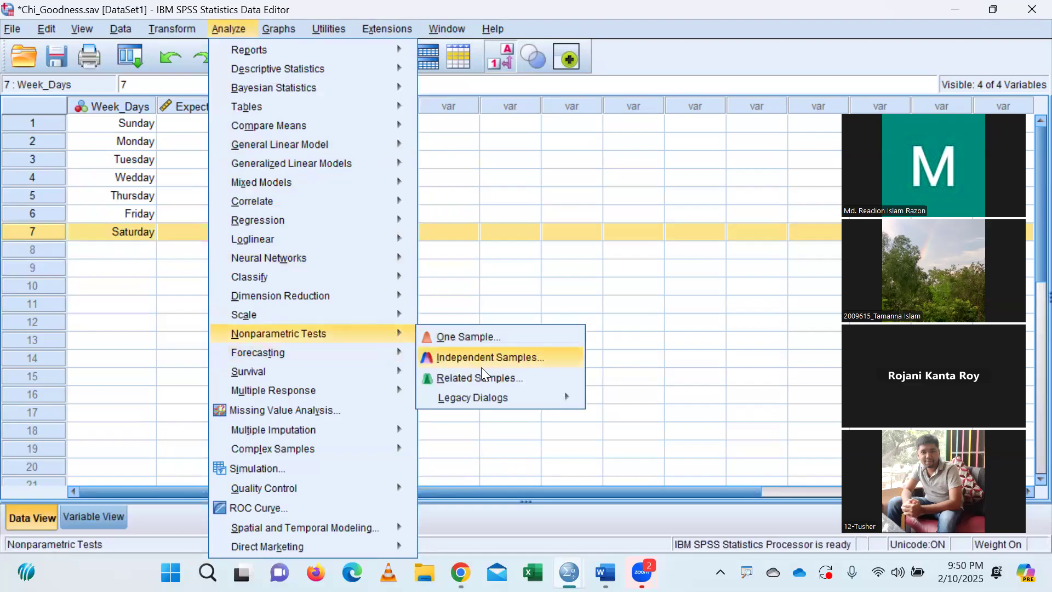
mouse_move(542, 398)
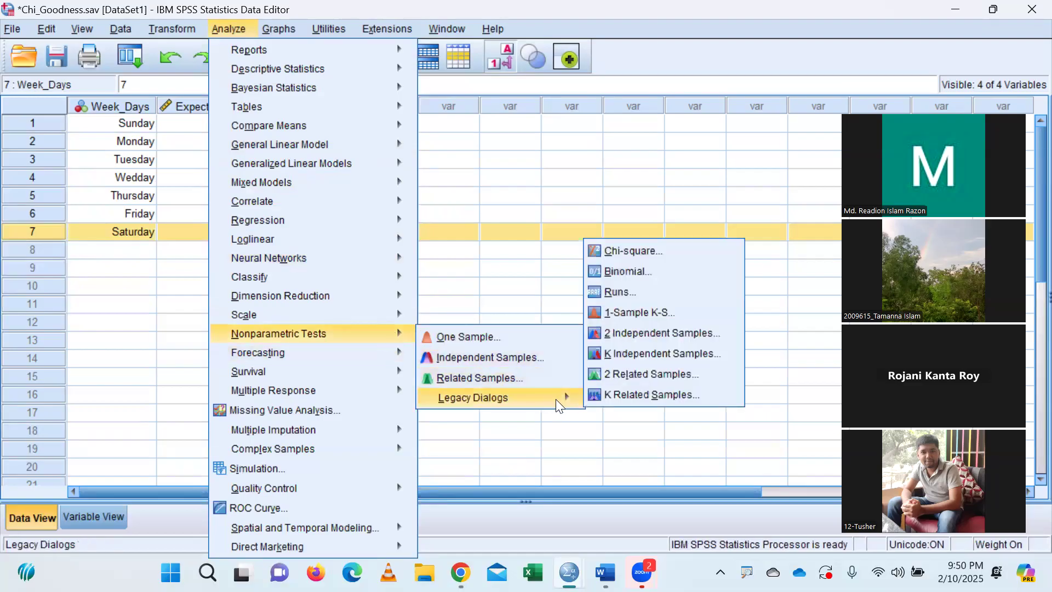
click(624, 252)
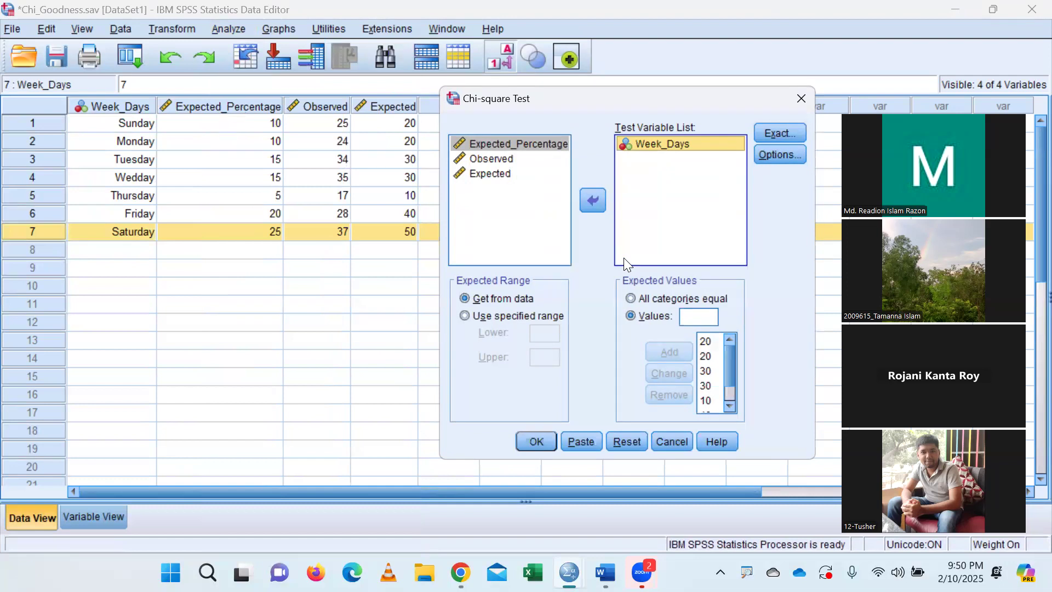
click(463, 315)
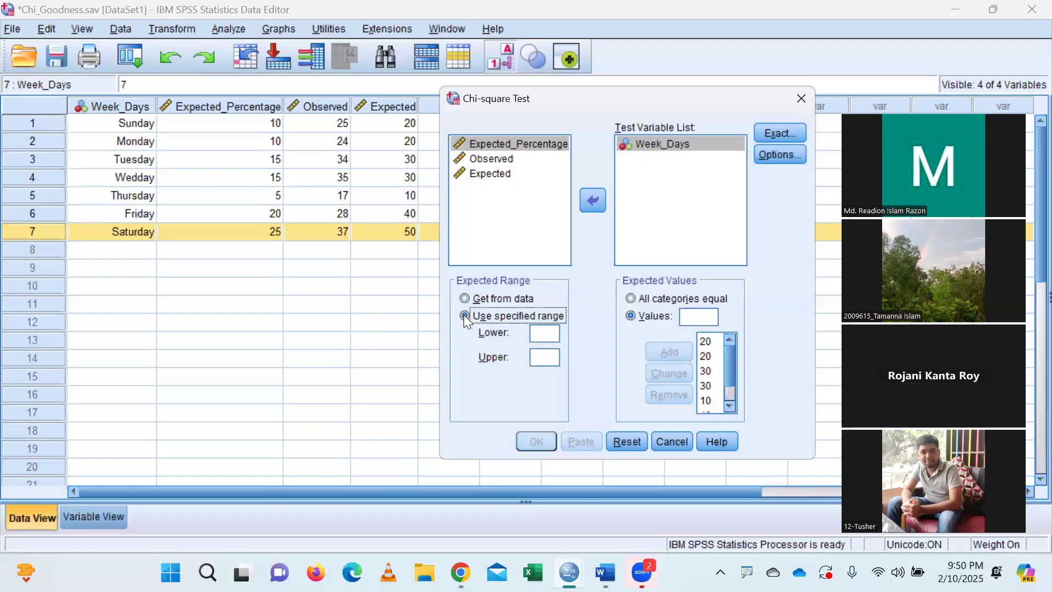
Step: Recheck the Week_Days codes for Sunday through Thursday and set the expected range to lower 1 and upper 5
click(648, 146)
click(503, 56)
click(503, 56)
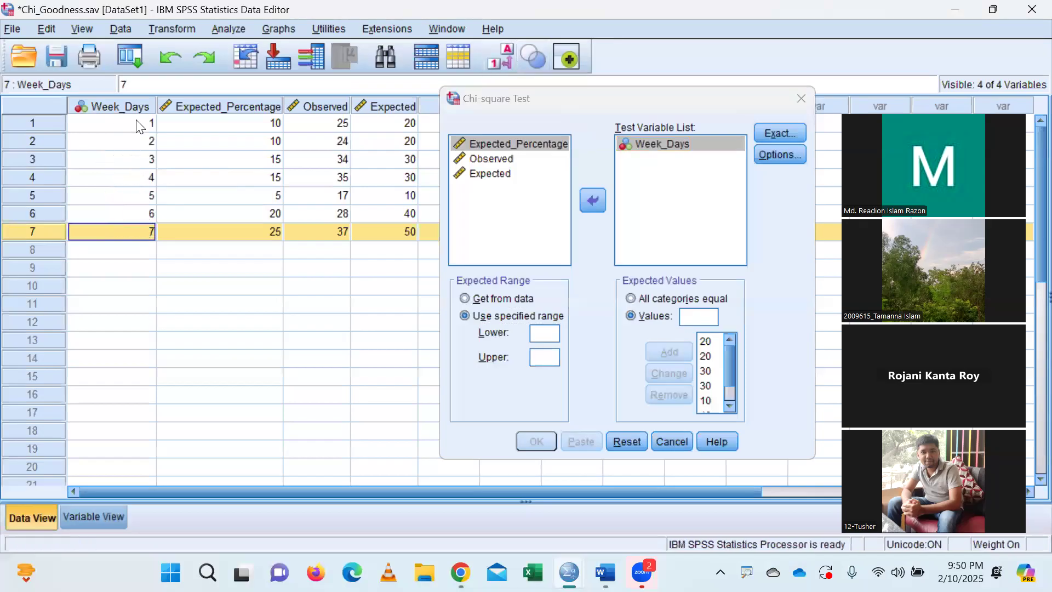
click(500, 53)
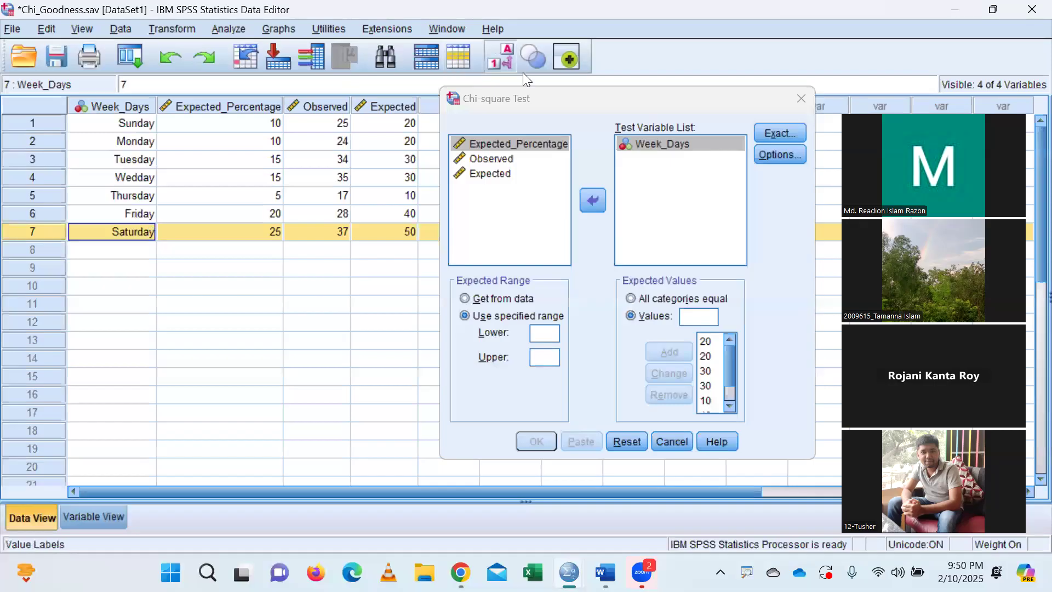
click(551, 332)
text(1)
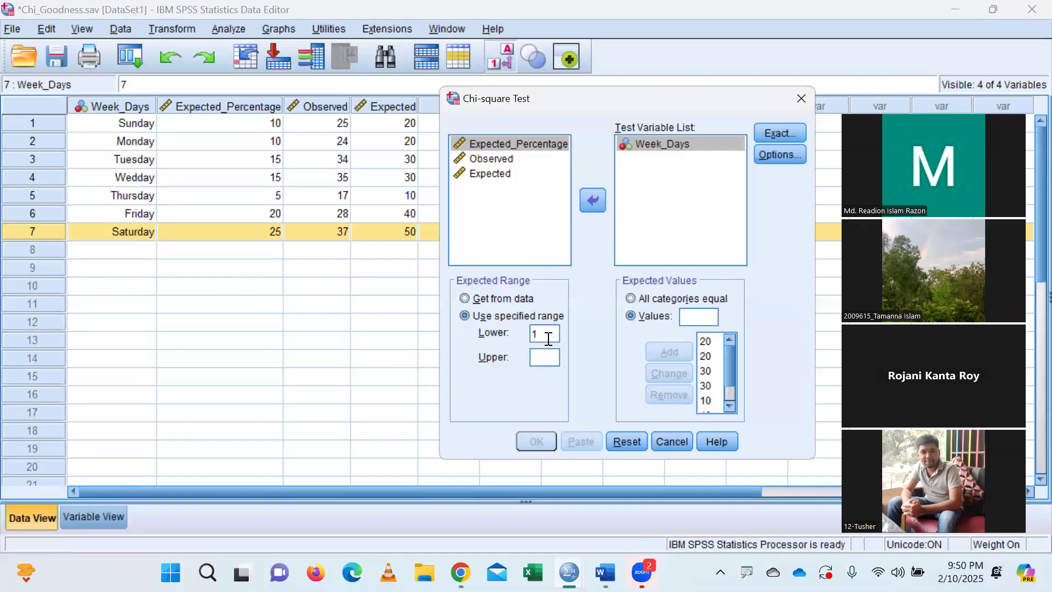
click(547, 357)
text(5)
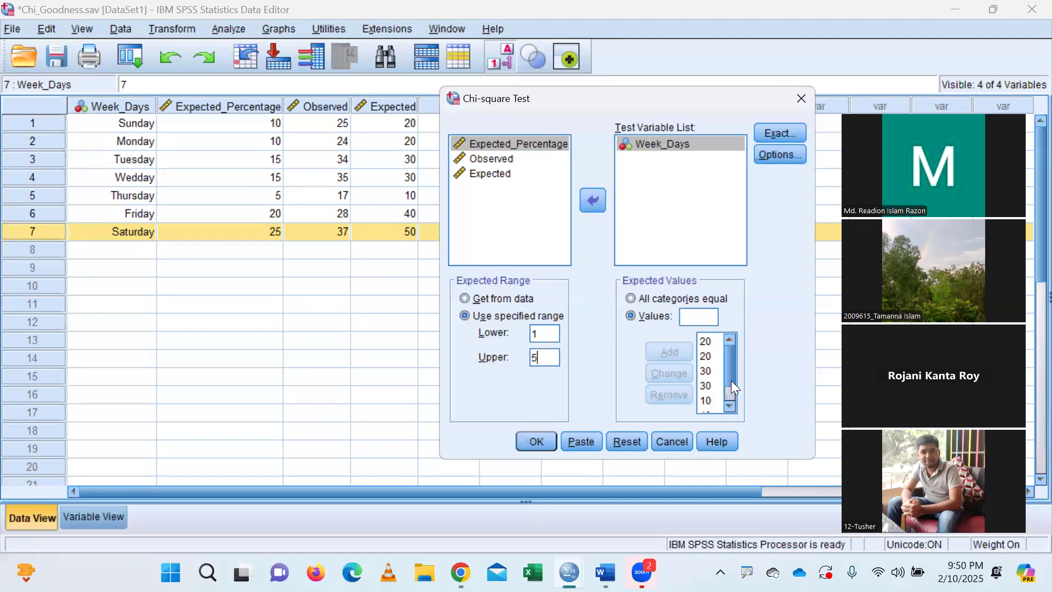
Step: Remove the Friday and Saturday expected values 40 and 50 from the list and run the Chi-square test
drag(731, 373, 729, 387)
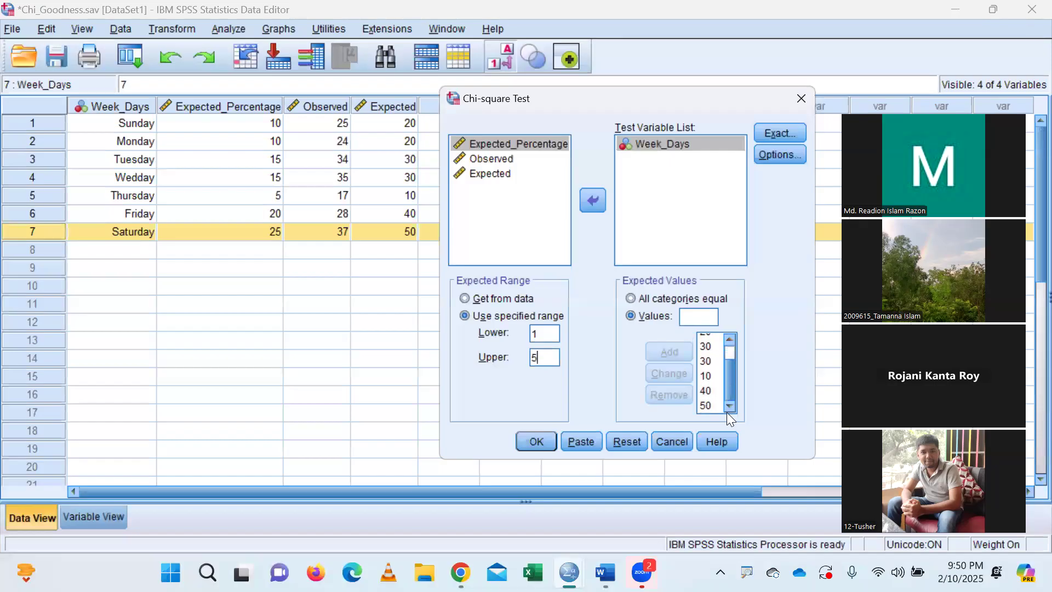
click(711, 389)
click(680, 395)
click(708, 404)
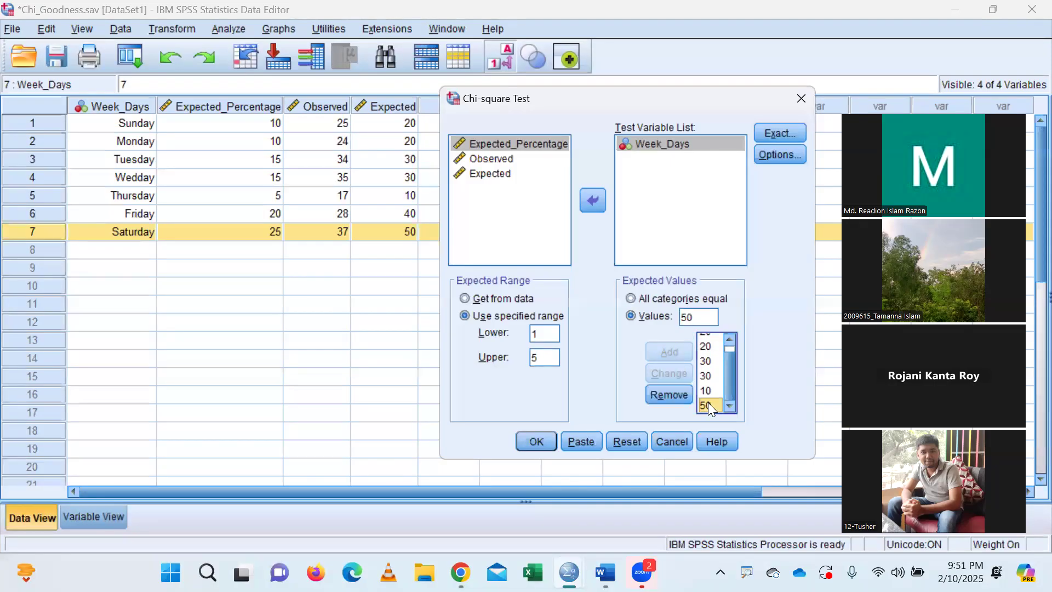
click(675, 396)
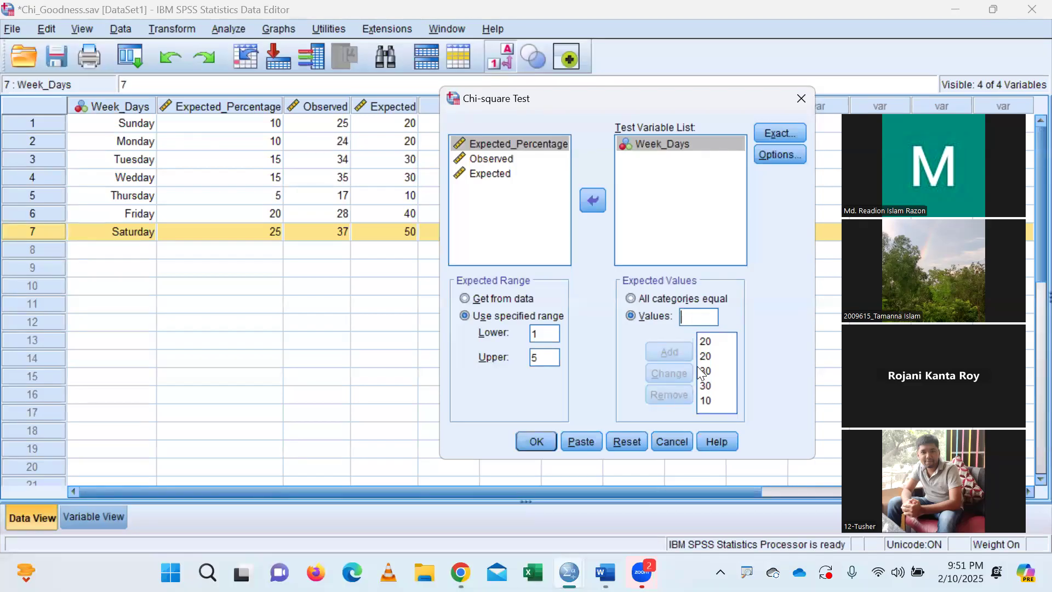
click(538, 441)
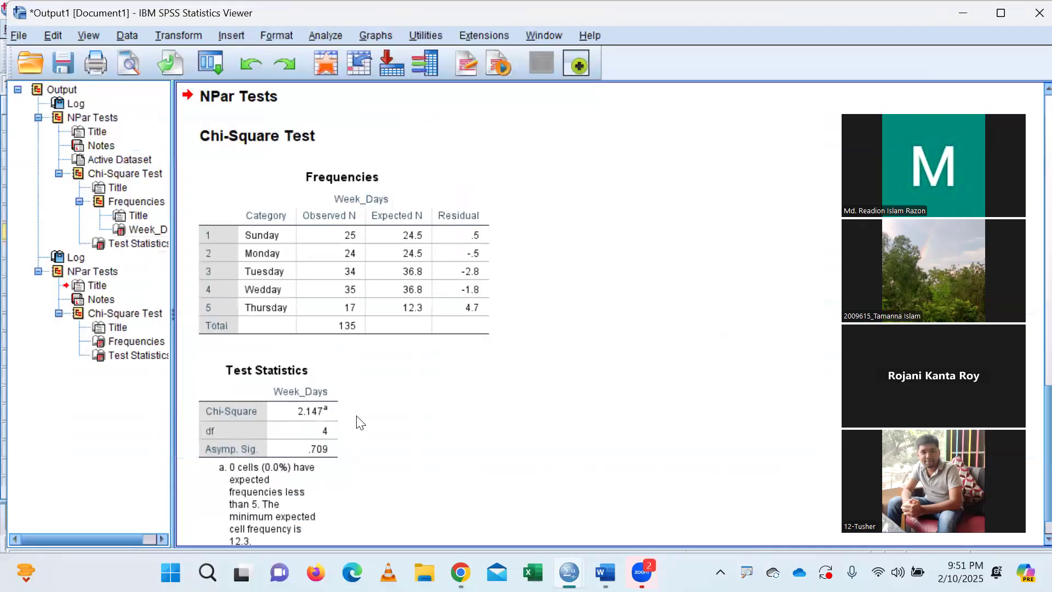
Step: Compare the Sunday-to-Thursday Chi-square output with the all-days output, then review the Expected_Percentage and Observed columns in Chi_Goodness.sav
scroll(359, 421, down, 1)
scroll(359, 422, up, 10)
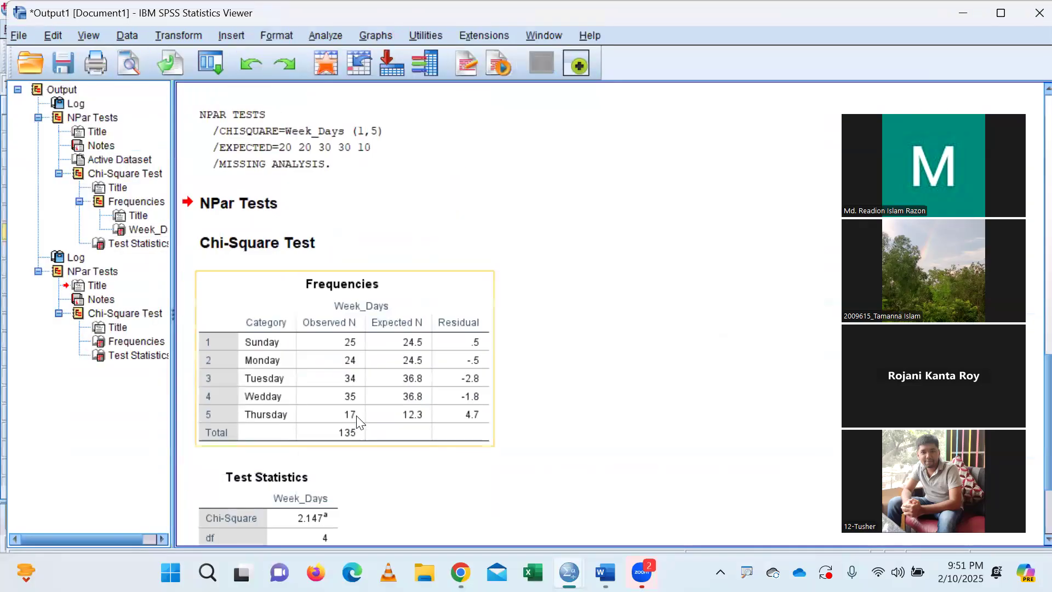
scroll(331, 402, down, 10)
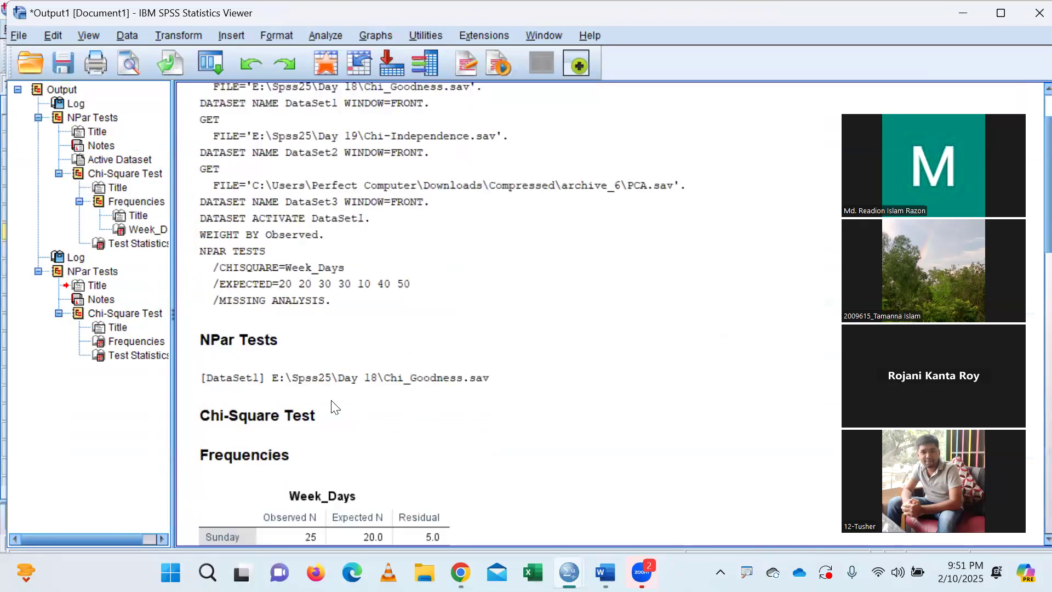
scroll(331, 406, down, 10)
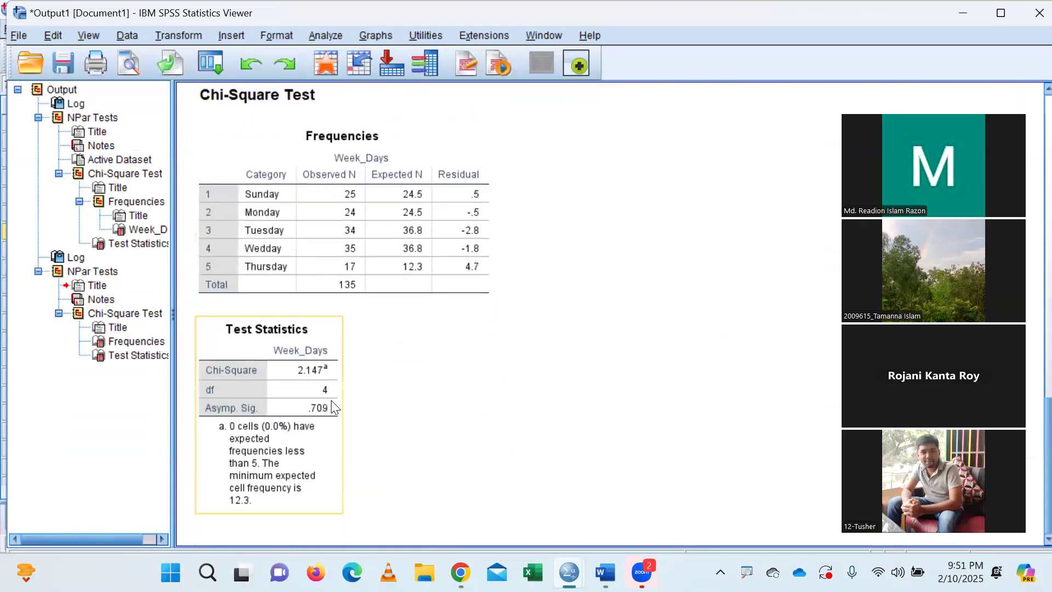
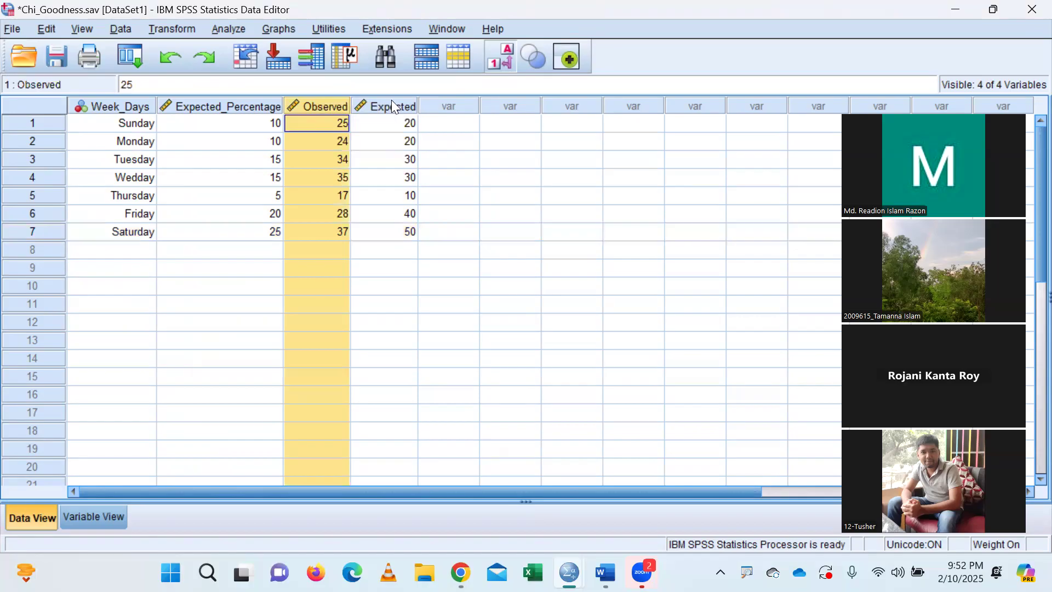
click(244, 108)
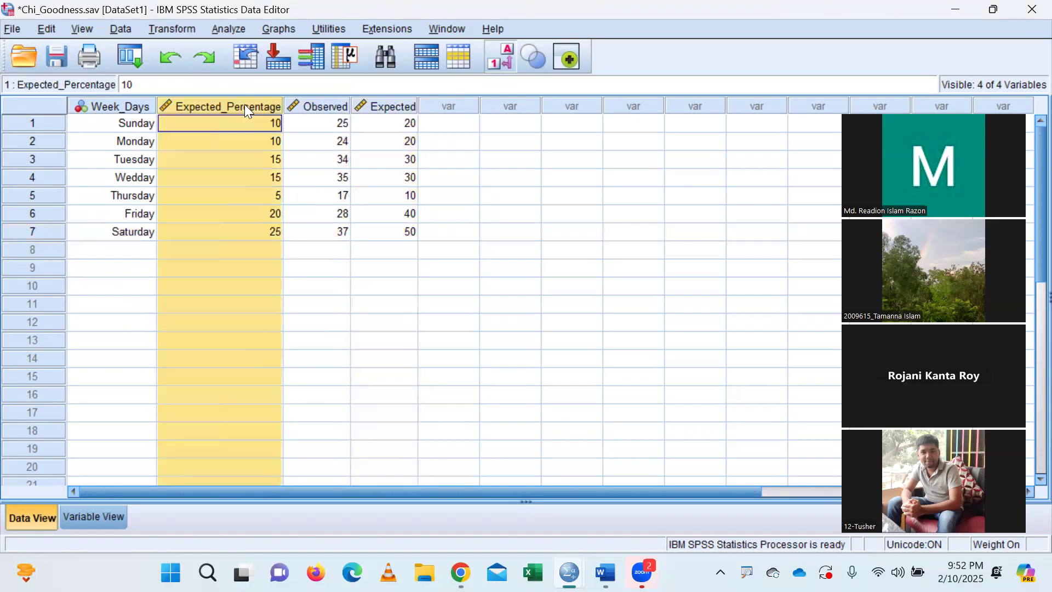
click(316, 107)
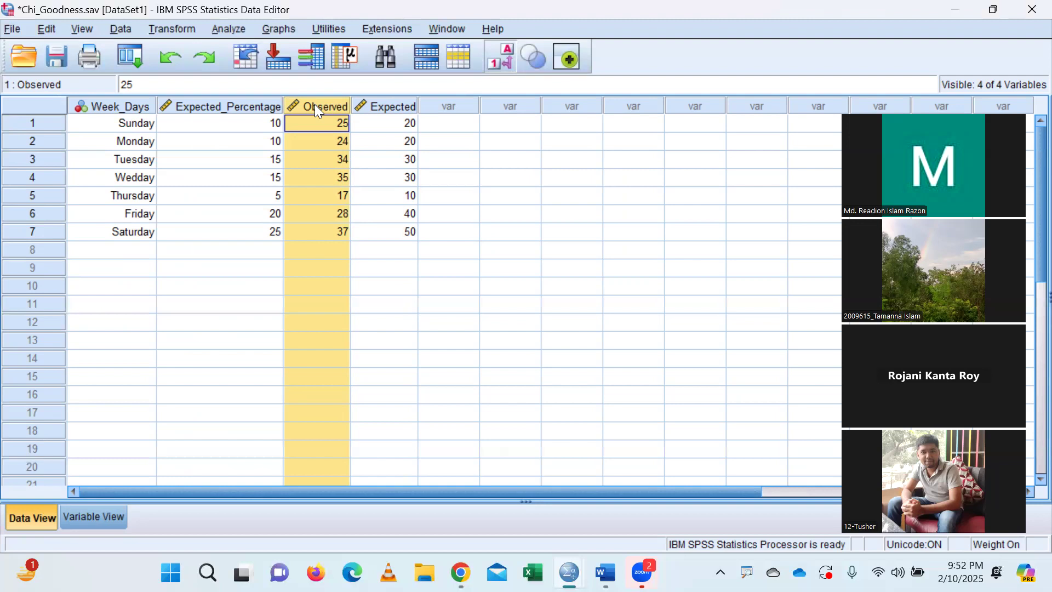
Step: Run the nonparametric Chi-square test on Week_Days again with the expected range taken from the data and all categories equal
click(229, 25)
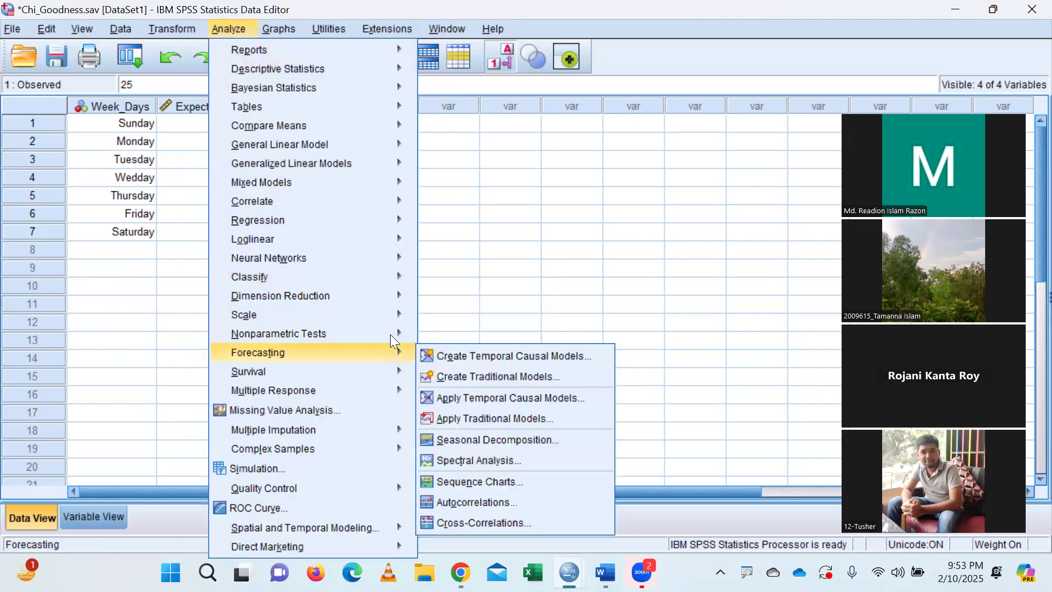
mouse_move(397, 330)
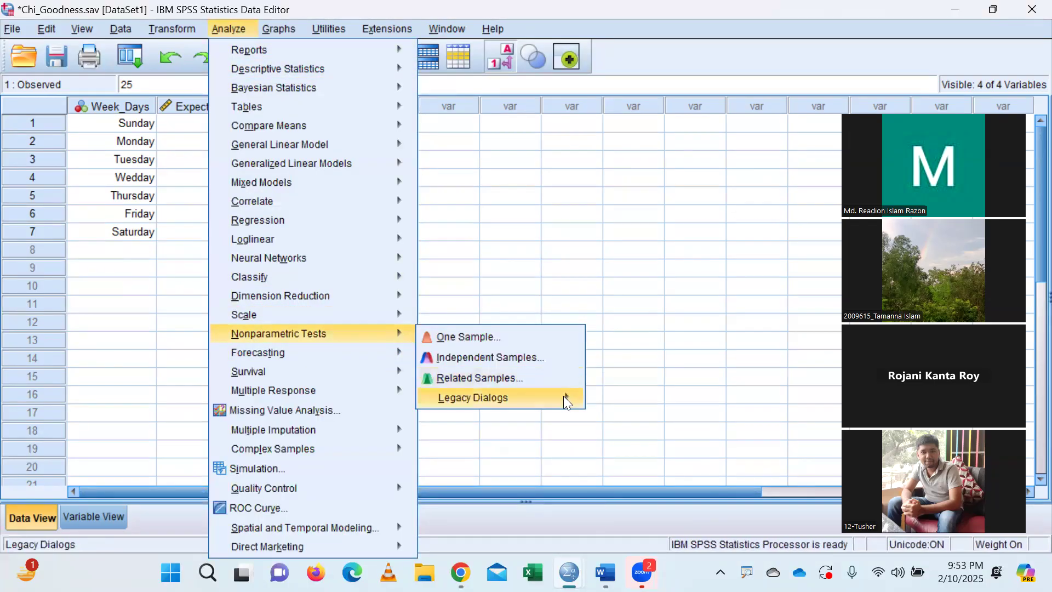
mouse_move(567, 403)
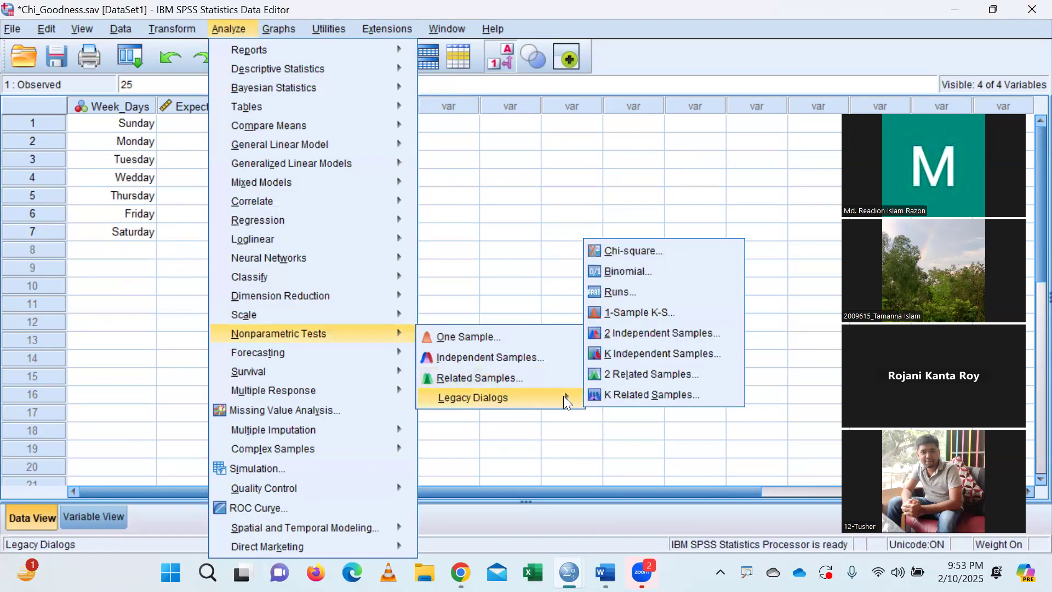
click(630, 252)
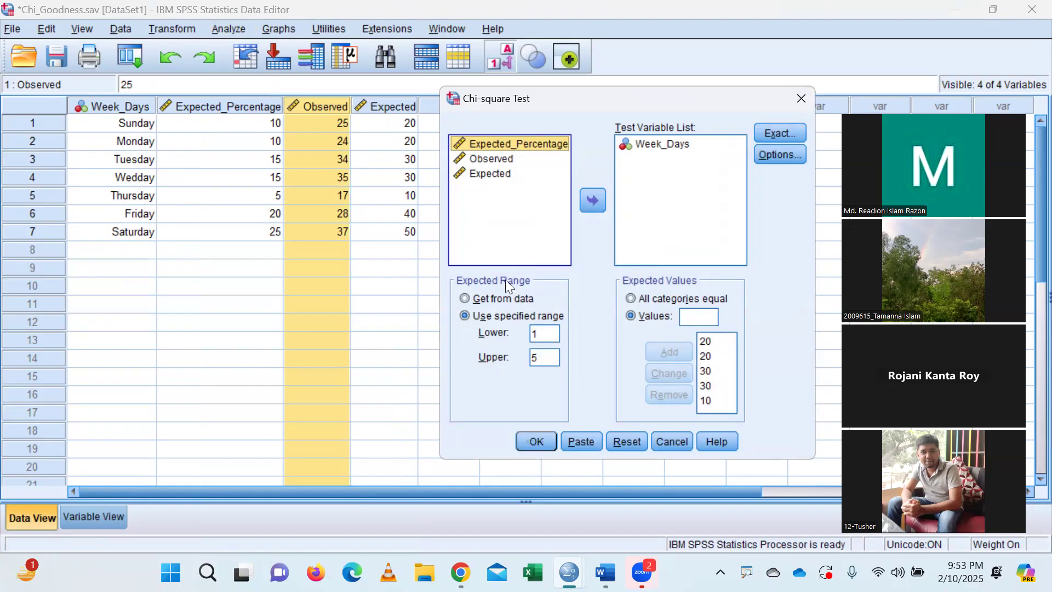
click(465, 298)
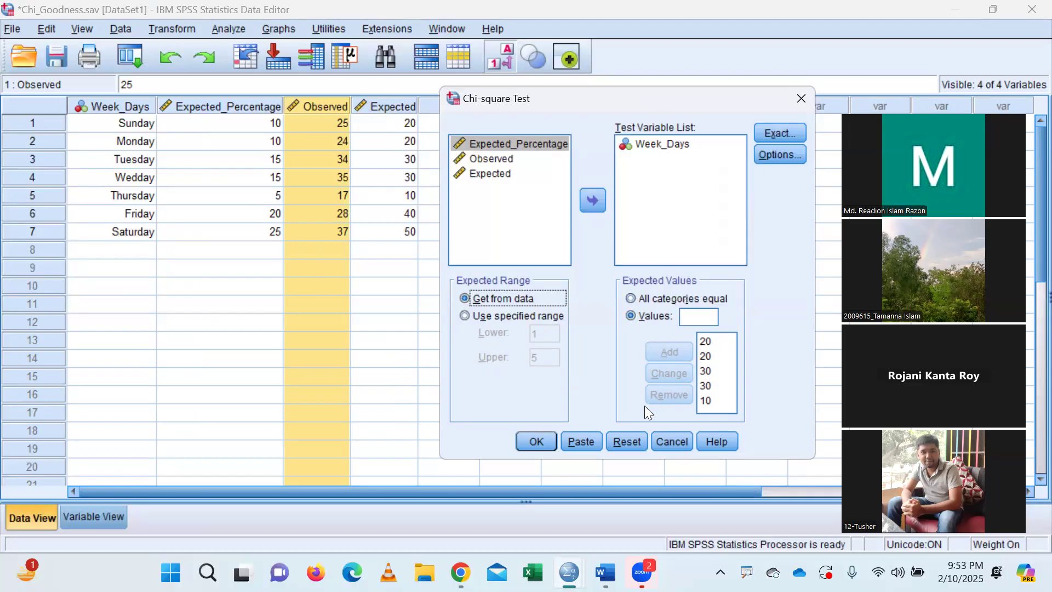
click(629, 298)
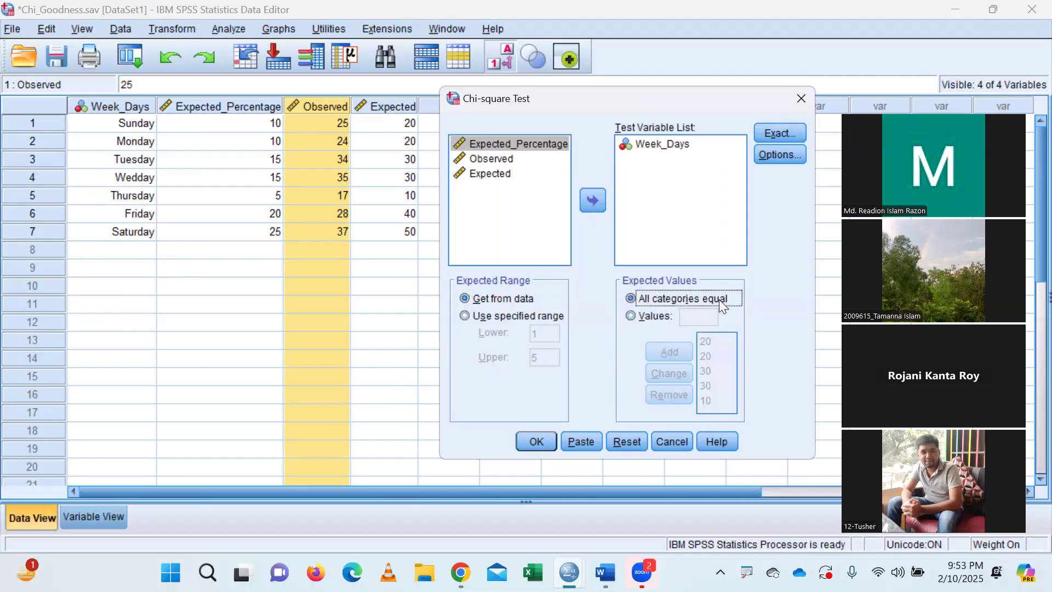
click(535, 440)
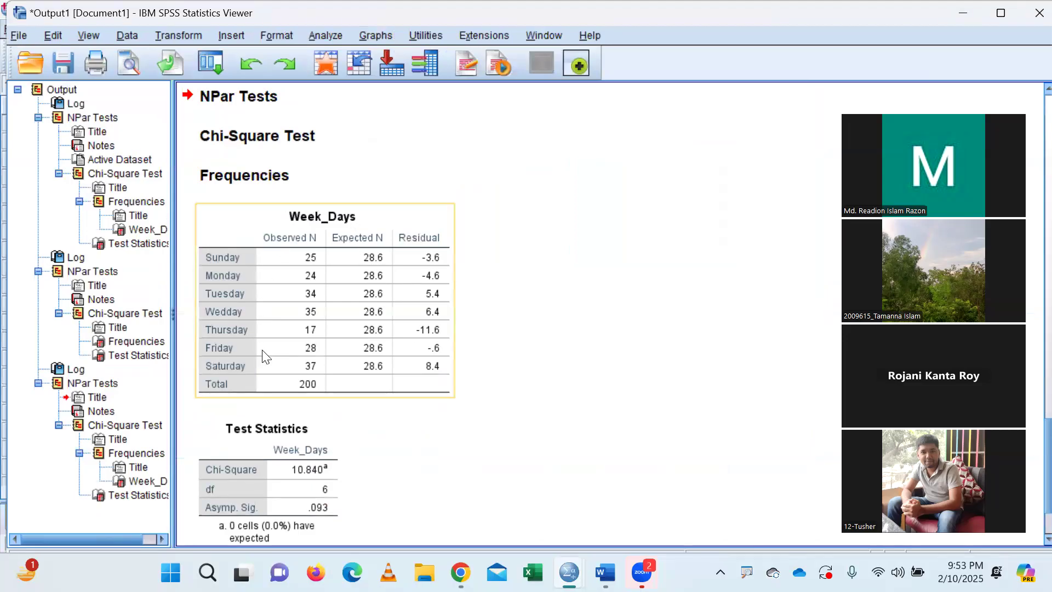
Step: Examine the equal-categories Chi-square output, covering its syntax, the Week_Days frequencies table and the Test Statistics table
scroll(362, 252, up, 5)
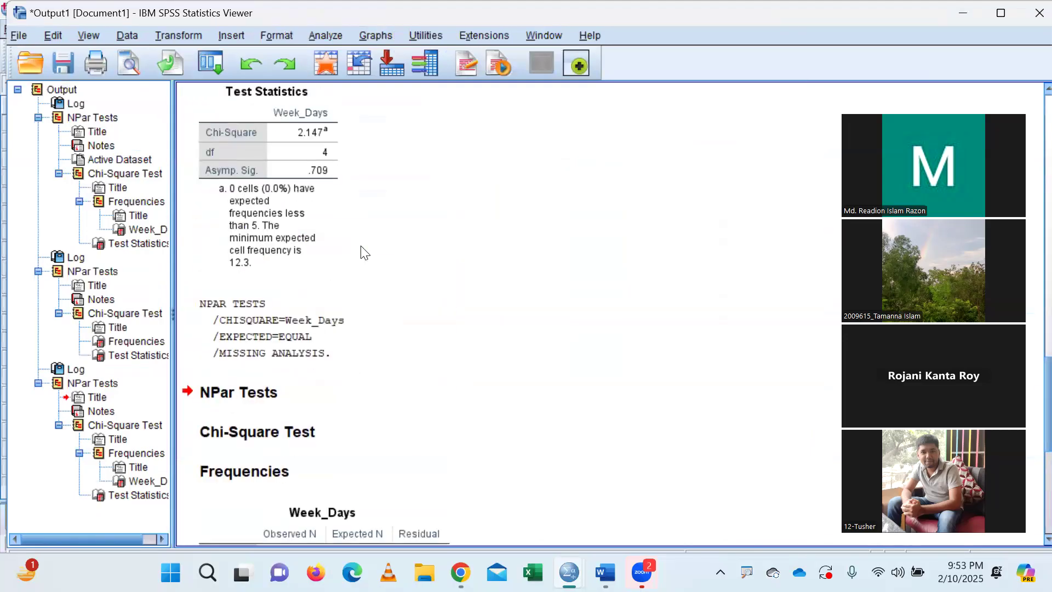
scroll(363, 253, down, 5)
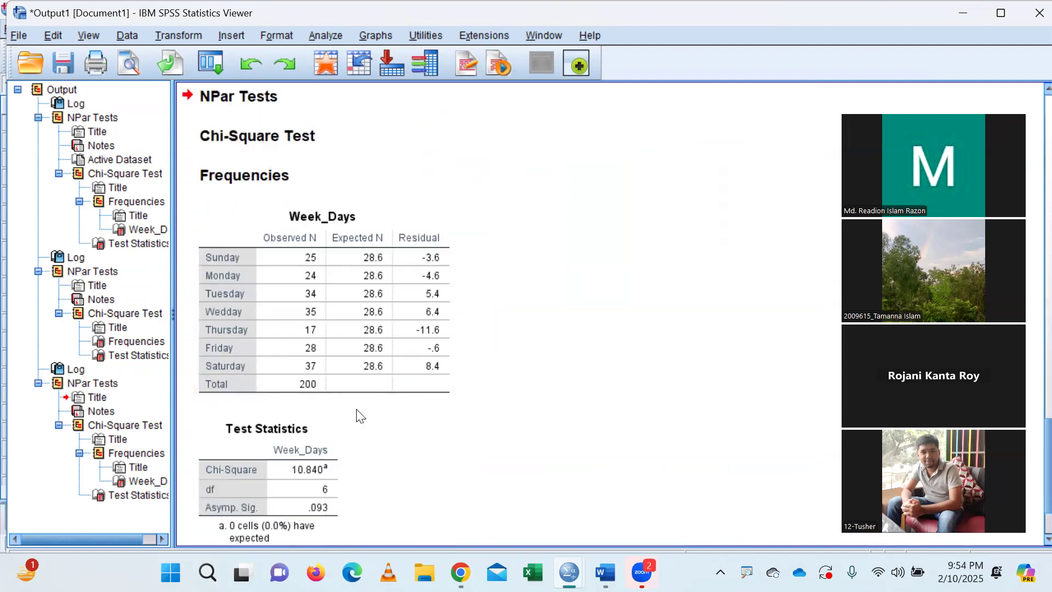
click(379, 331)
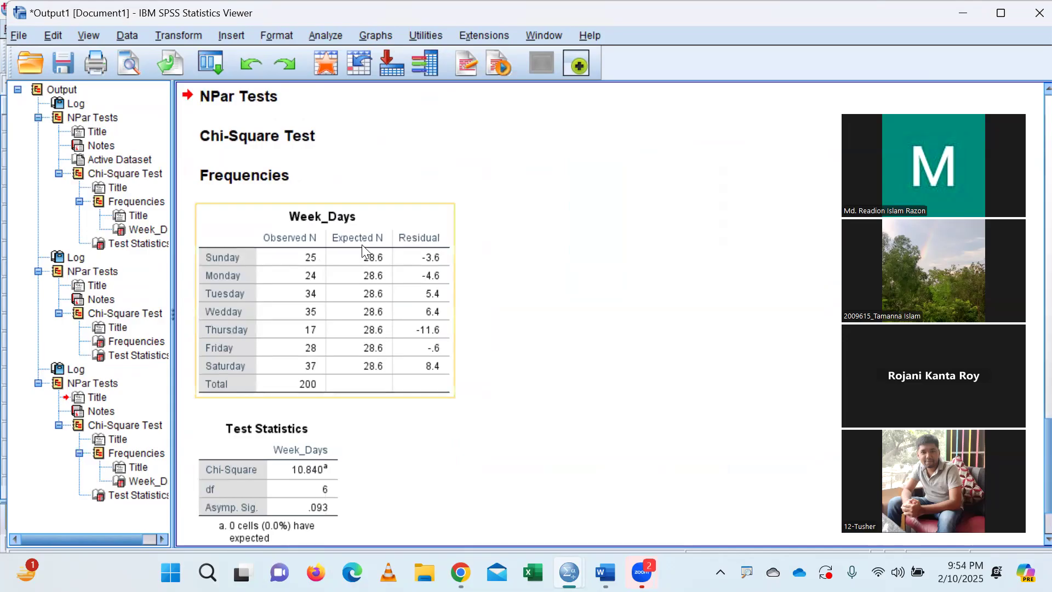
scroll(355, 235, down, 3)
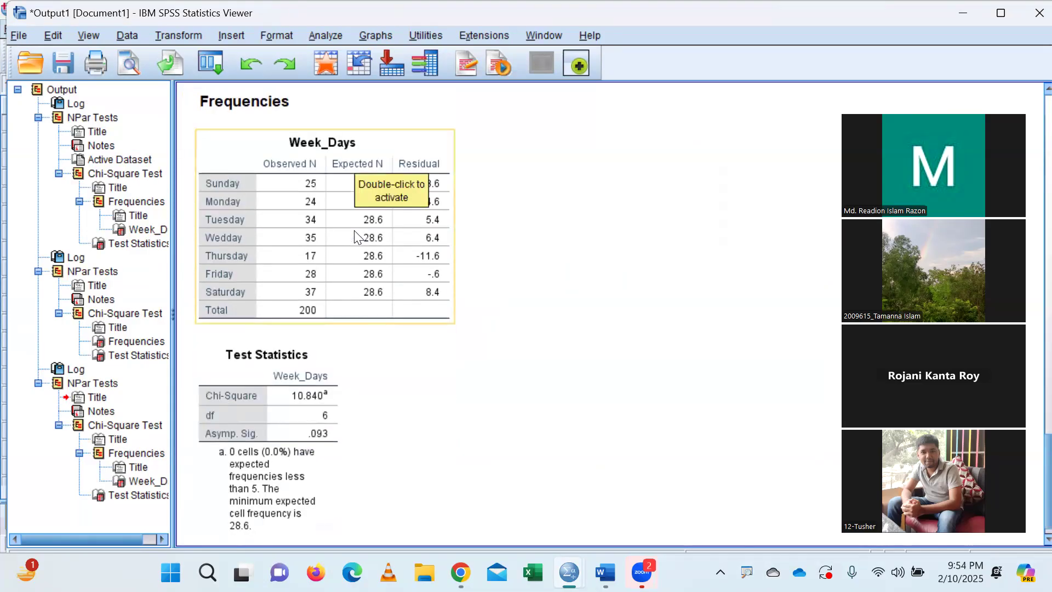
click(519, 241)
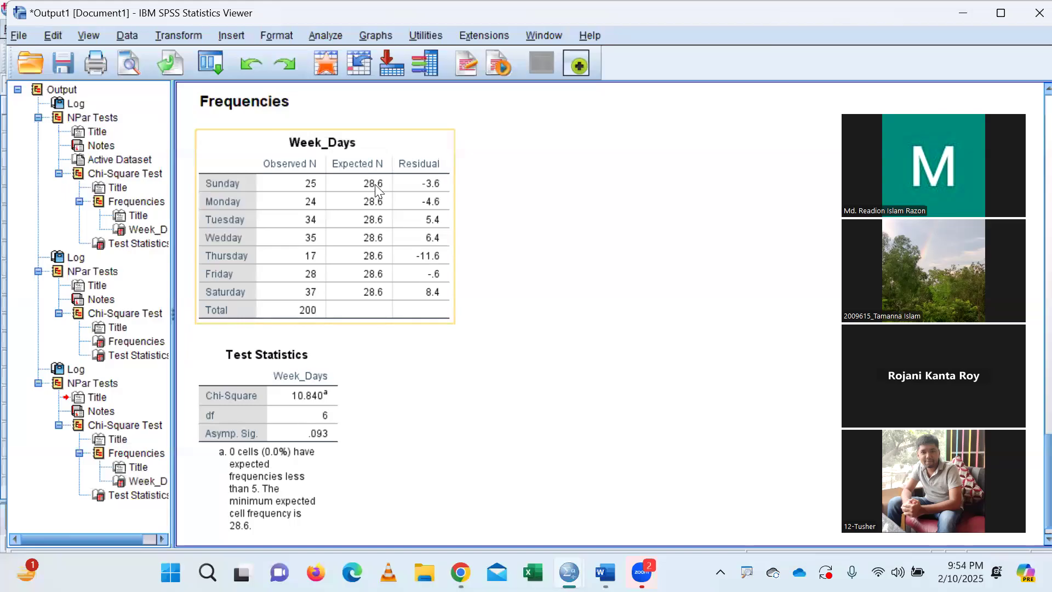
click(543, 219)
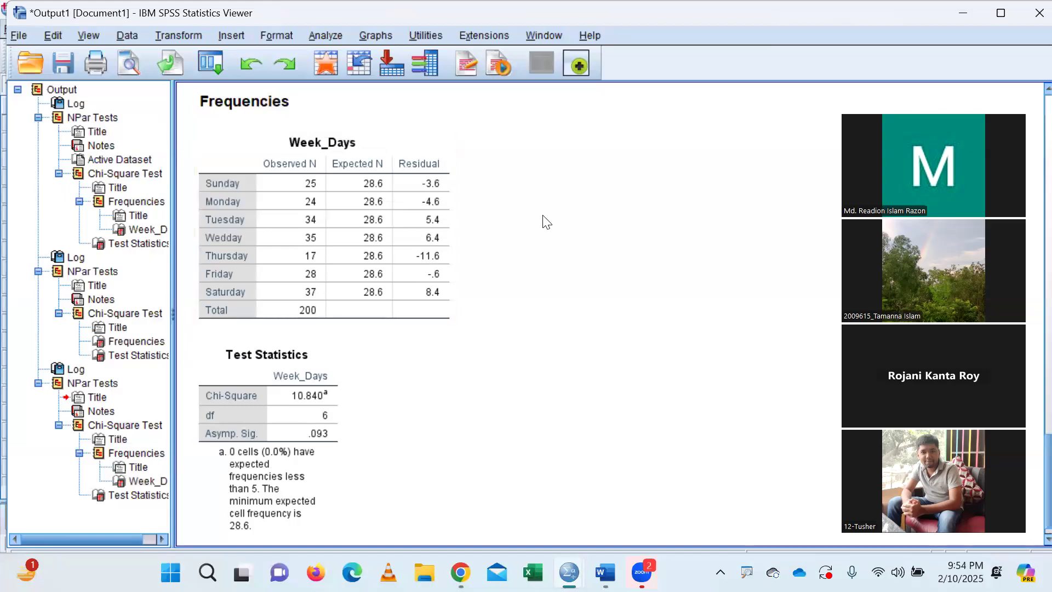
click(429, 157)
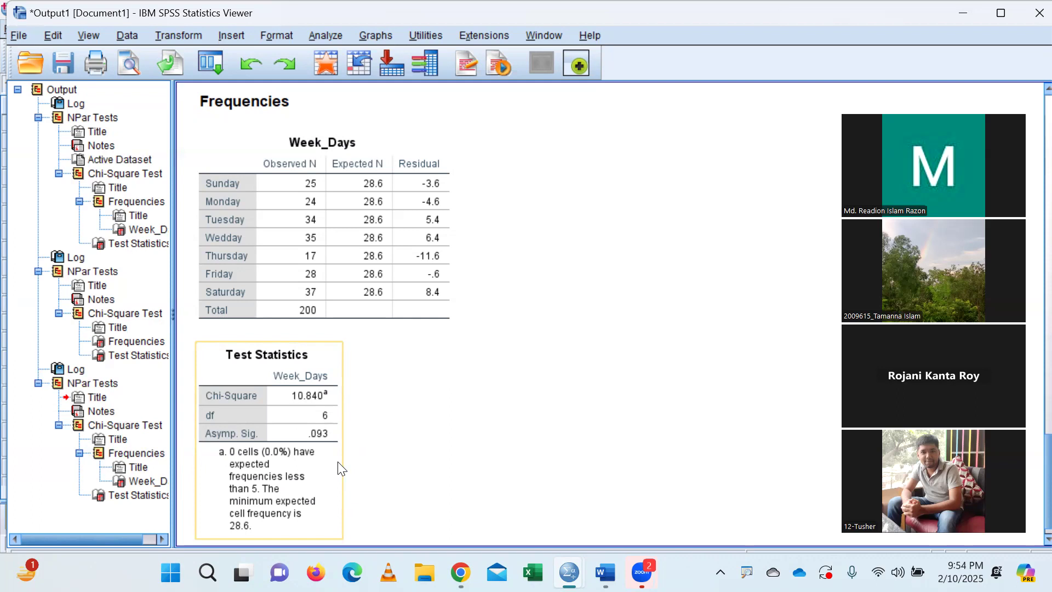
click(289, 195)
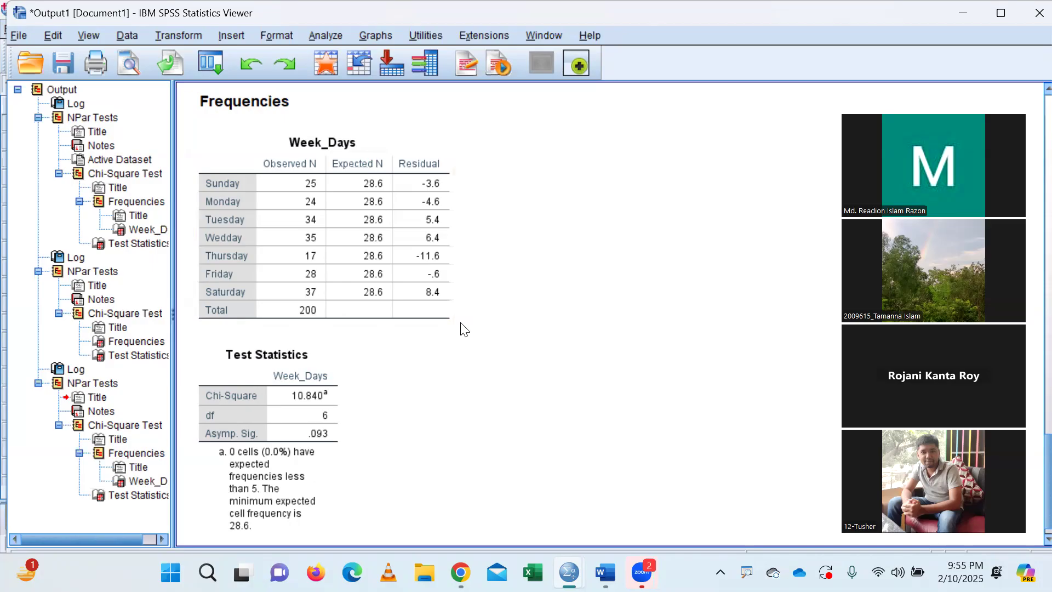
Step: Switch to Class_Chi_sq Test.docx in Word and highlight the "Chi-Square Test for Independence" heading below the goodness-of-fit section
click(330, 64)
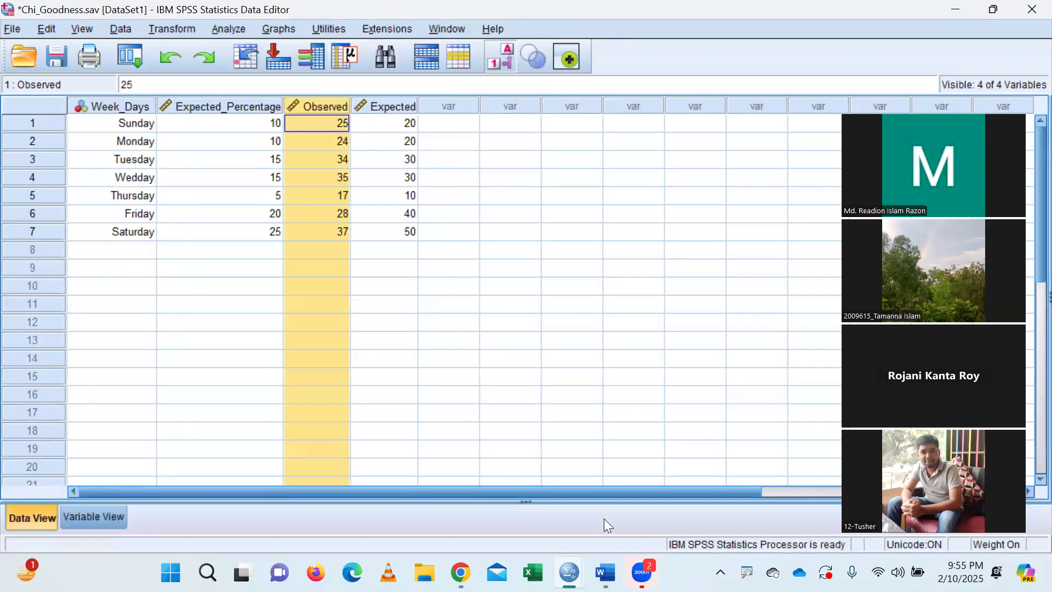
mouse_move(605, 572)
click(573, 449)
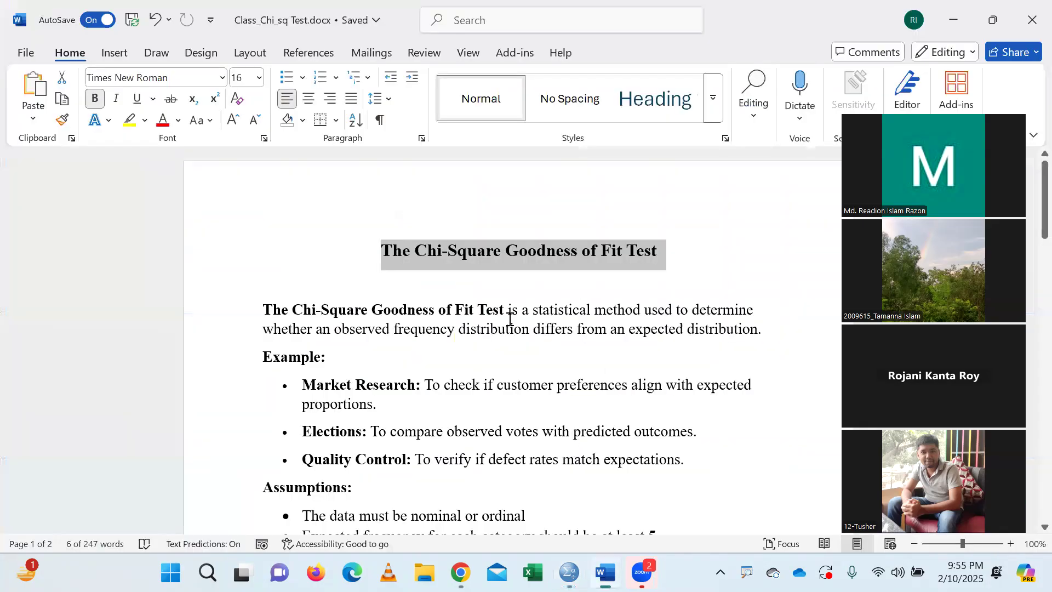
click(503, 308)
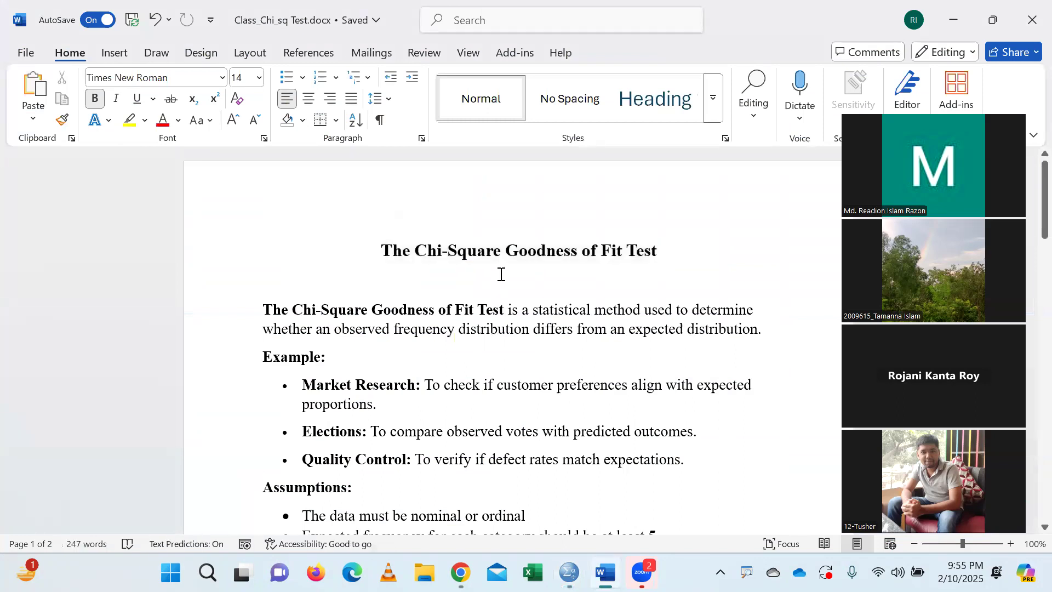
scroll(469, 315, down, 10)
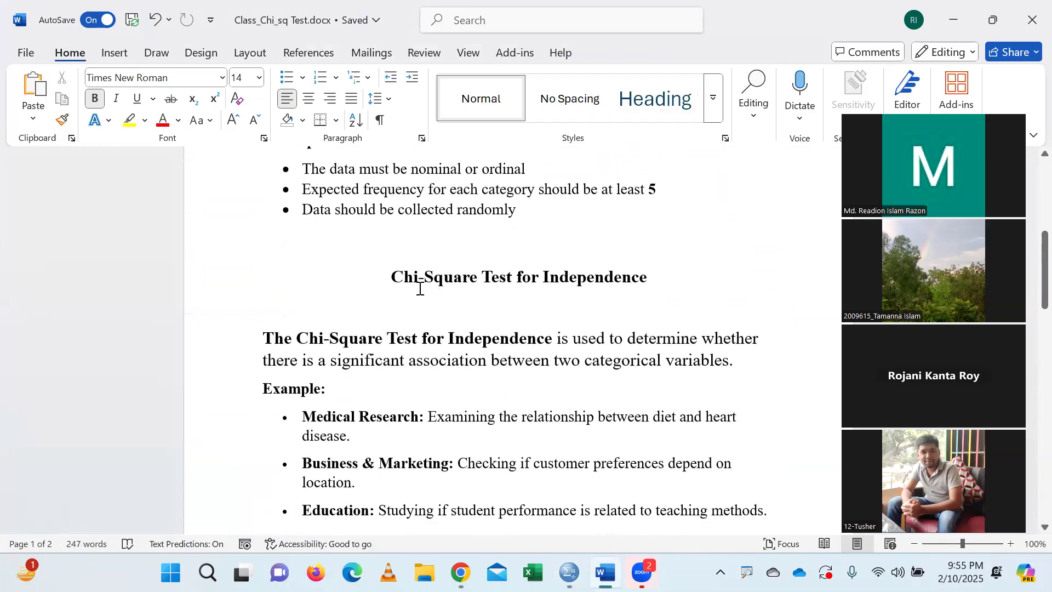
drag(387, 274, 629, 282)
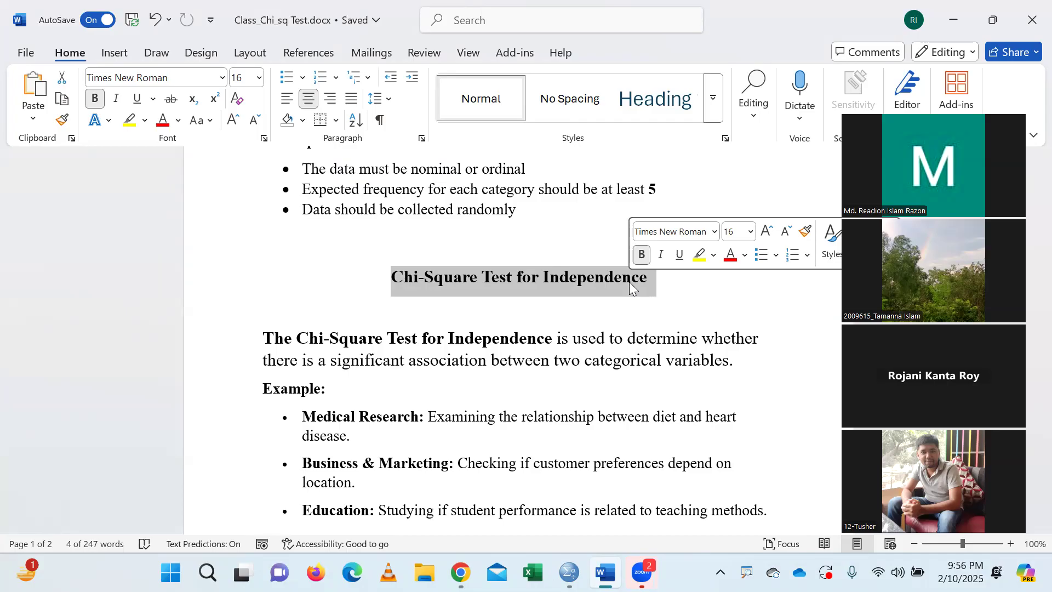
Step: Return to Chi_Goodness.sav in SPSS and review the Expected column and the measurement level of each variable
mouse_move(570, 572)
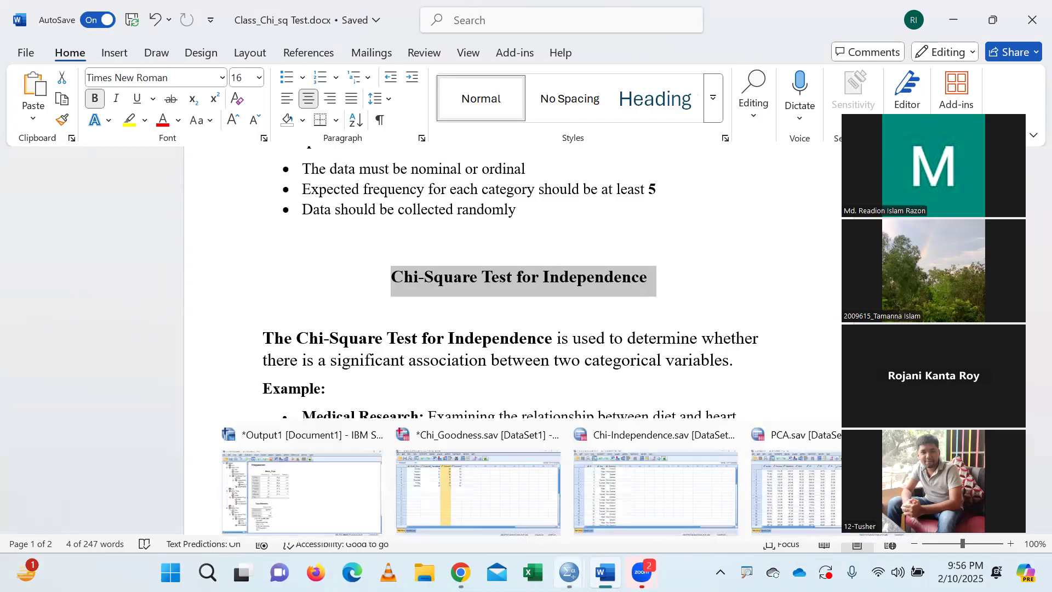
click(512, 496)
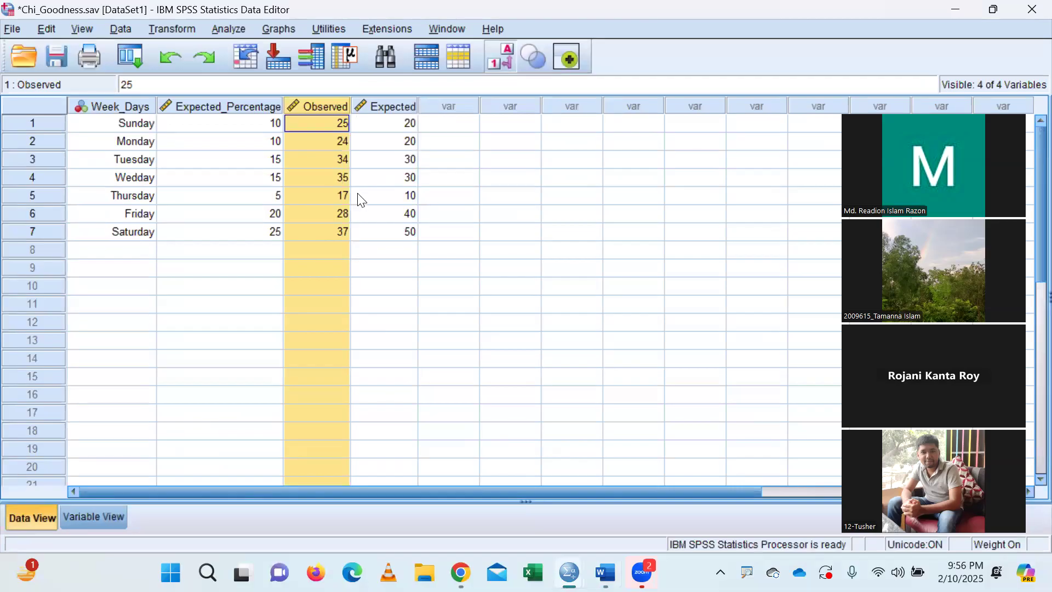
click(396, 109)
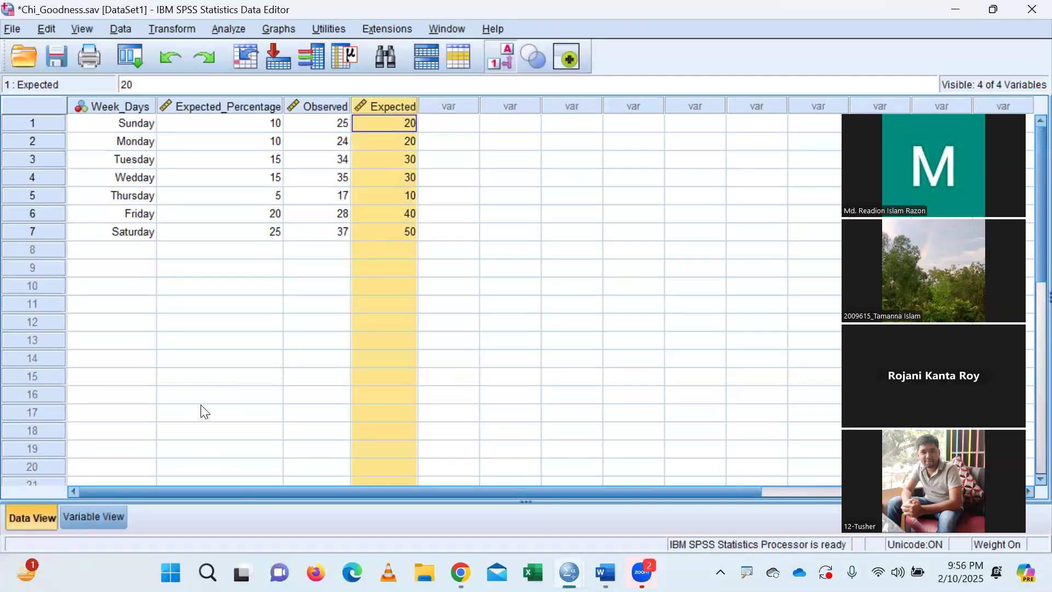
click(93, 516)
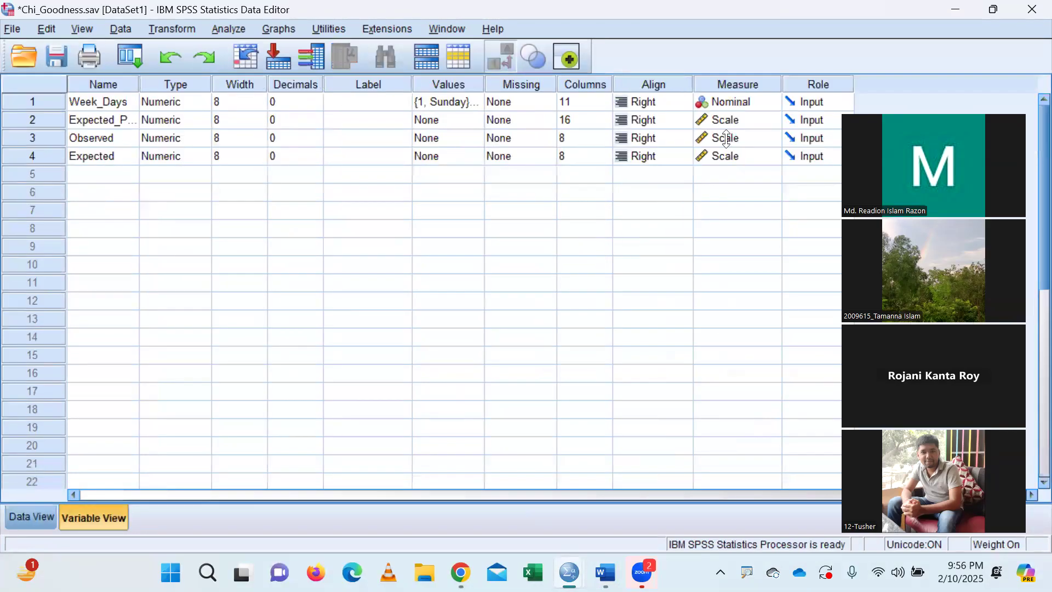
click(733, 82)
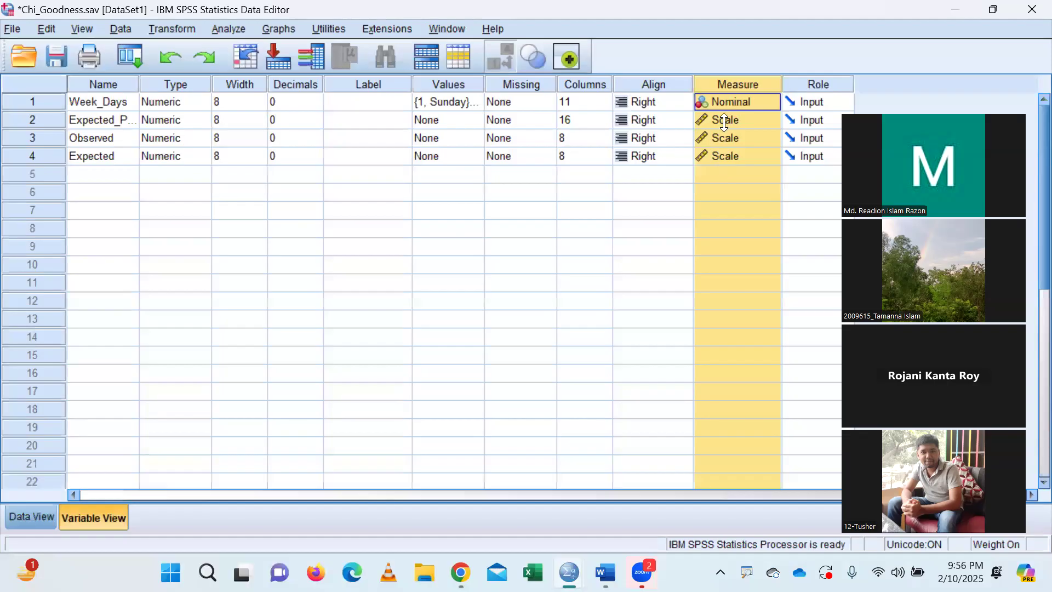
click(30, 518)
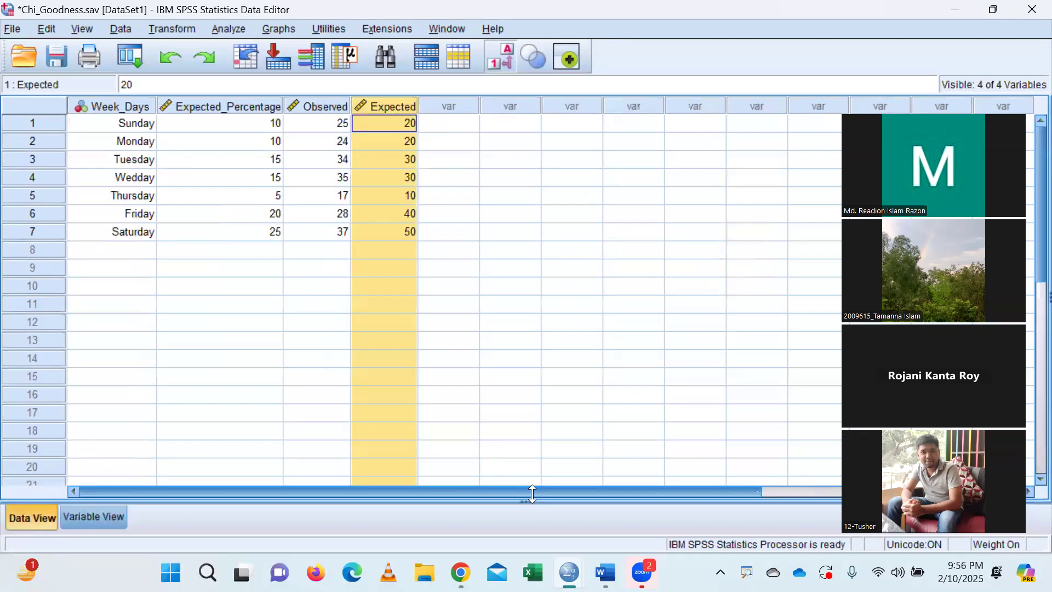
Step: Revisit the independence test section in the Word notes and bring up the Chi-Independence.sav dataset in SPSS
mouse_move(607, 573)
click(611, 499)
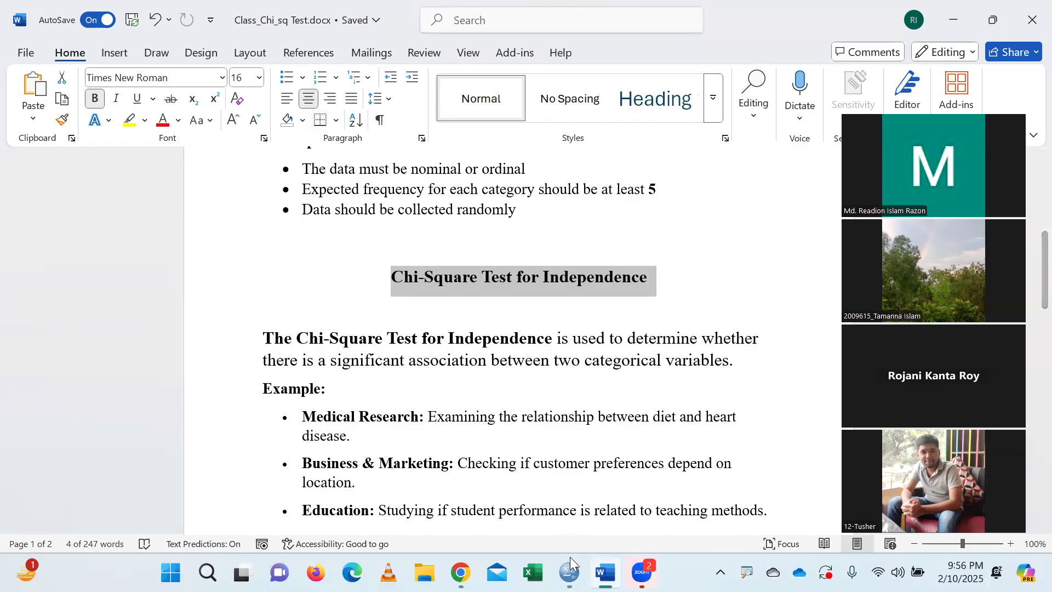
mouse_move(569, 570)
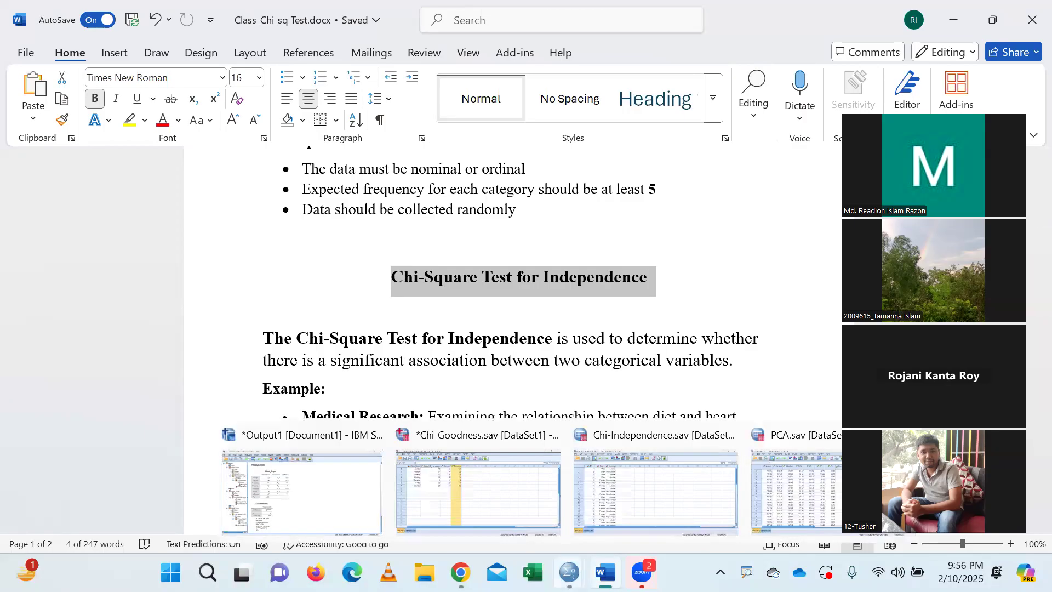
click(630, 507)
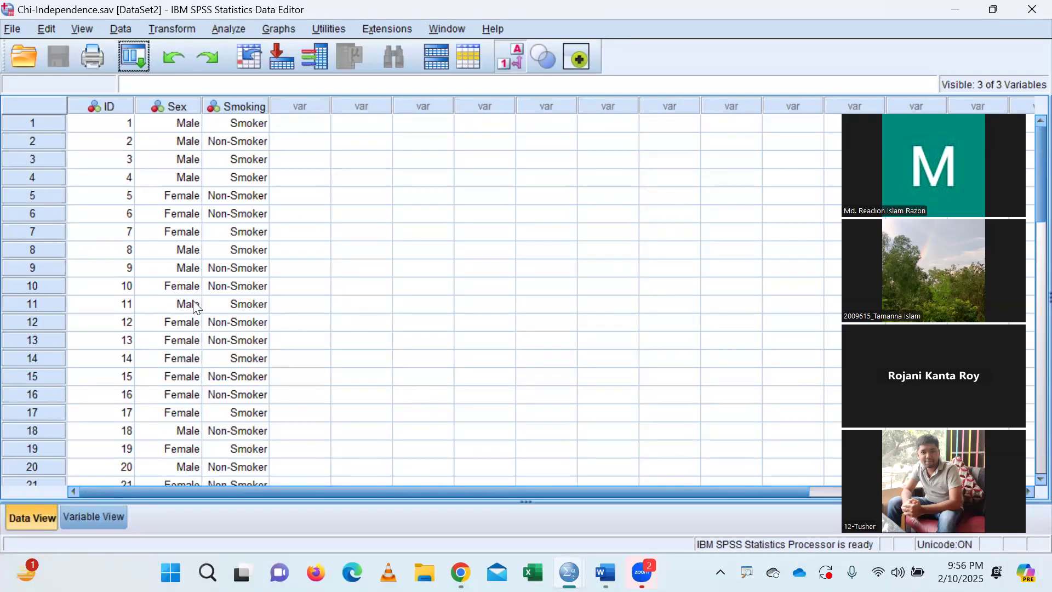
Step: Review the Sex and Smoking columns of the independence dataset and the category entries they hold
click(184, 104)
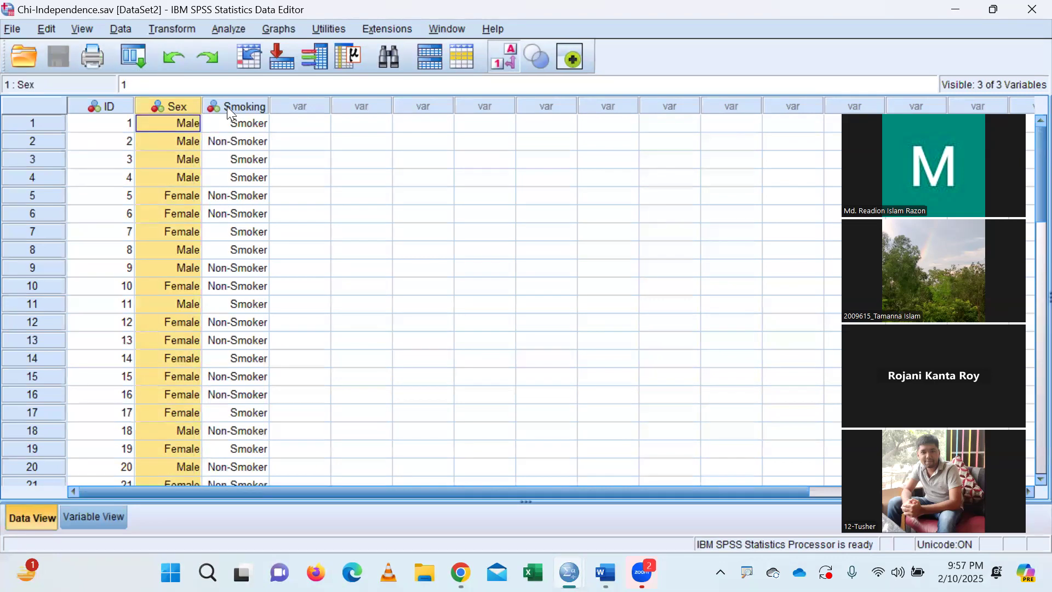
click(227, 106)
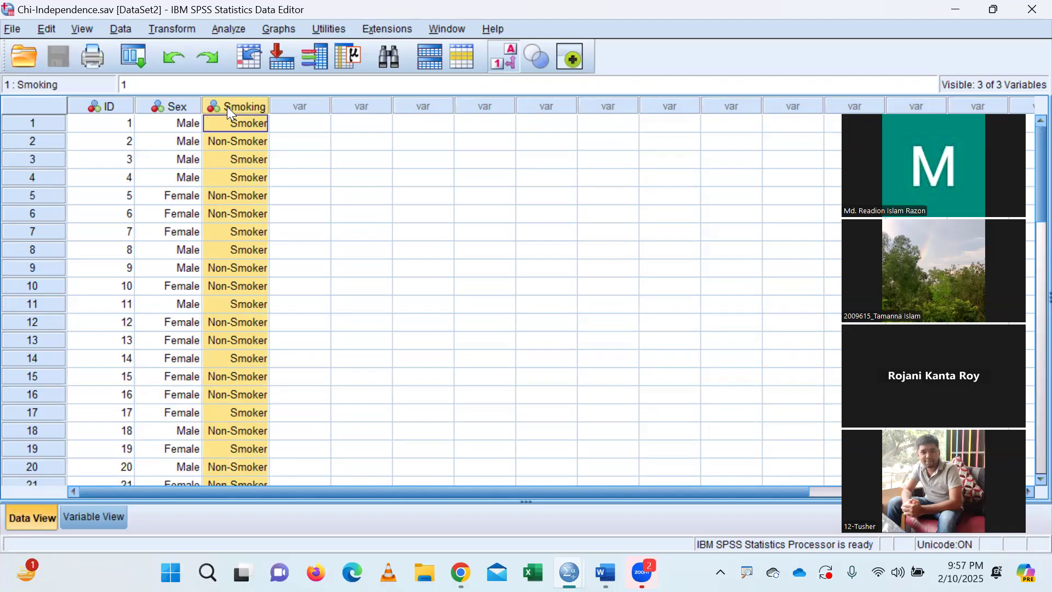
click(183, 104)
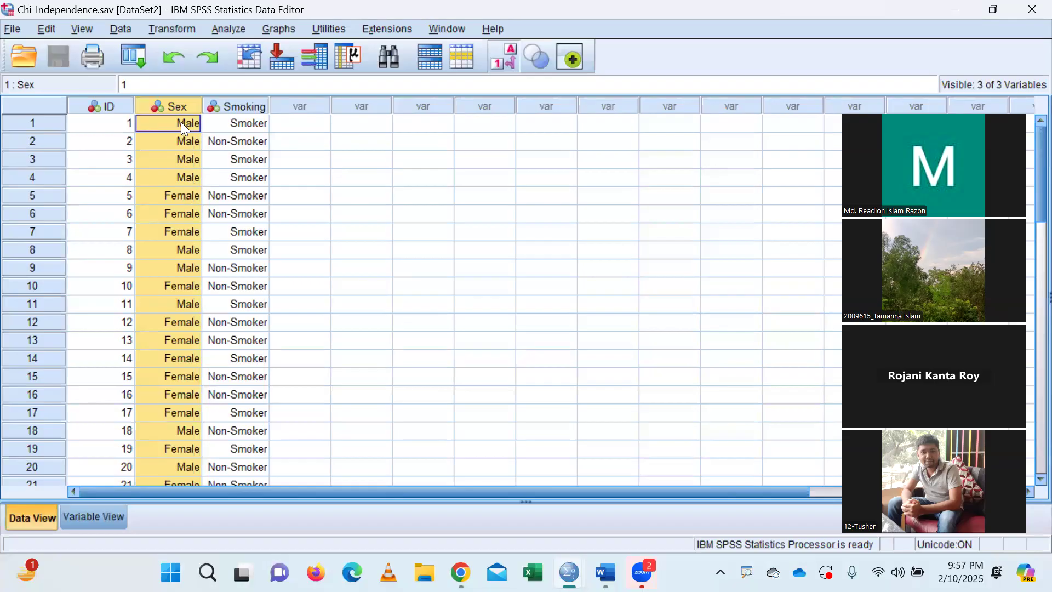
double_click(185, 177)
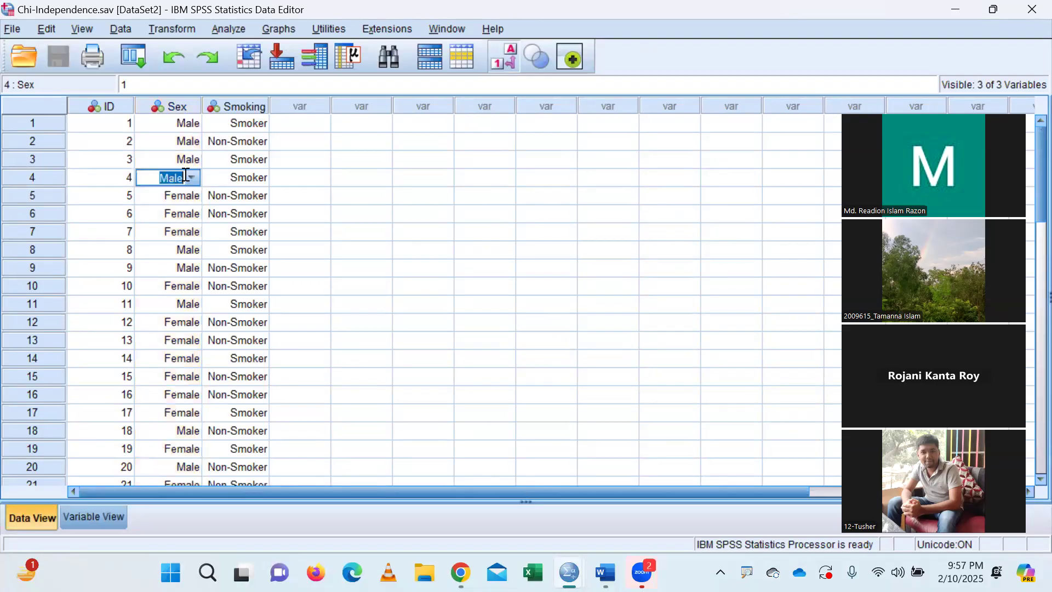
click(182, 196)
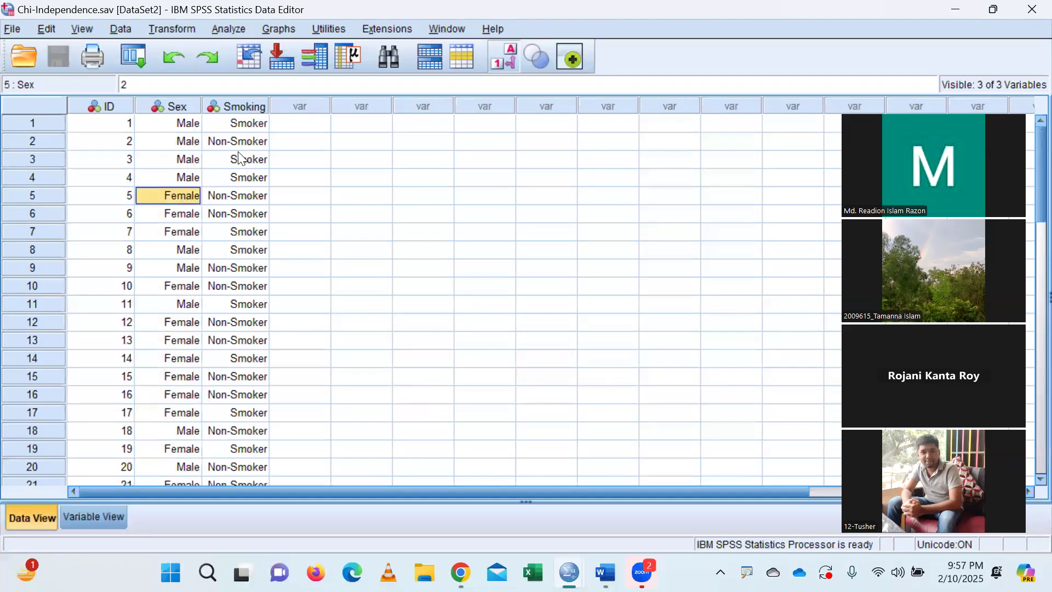
click(243, 104)
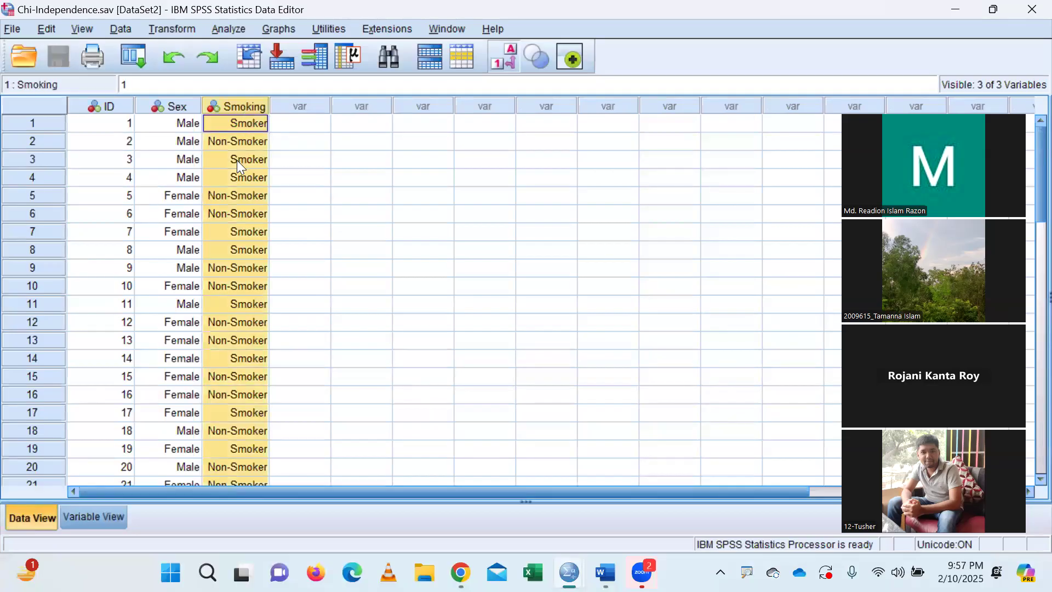
Step: Check the value labels defined for the Sex and Smoking variables
click(95, 512)
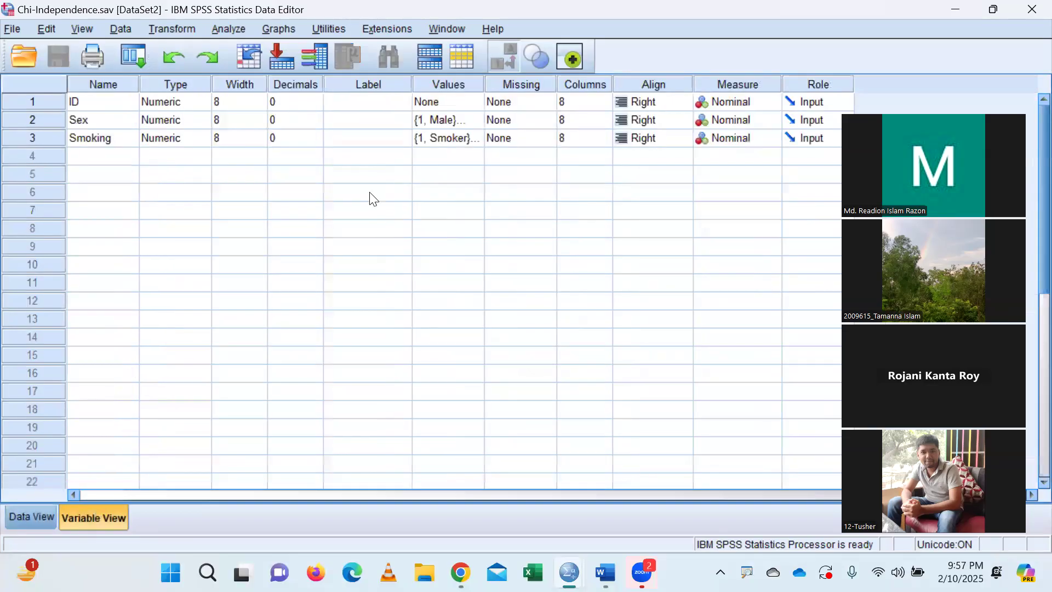
click(456, 120)
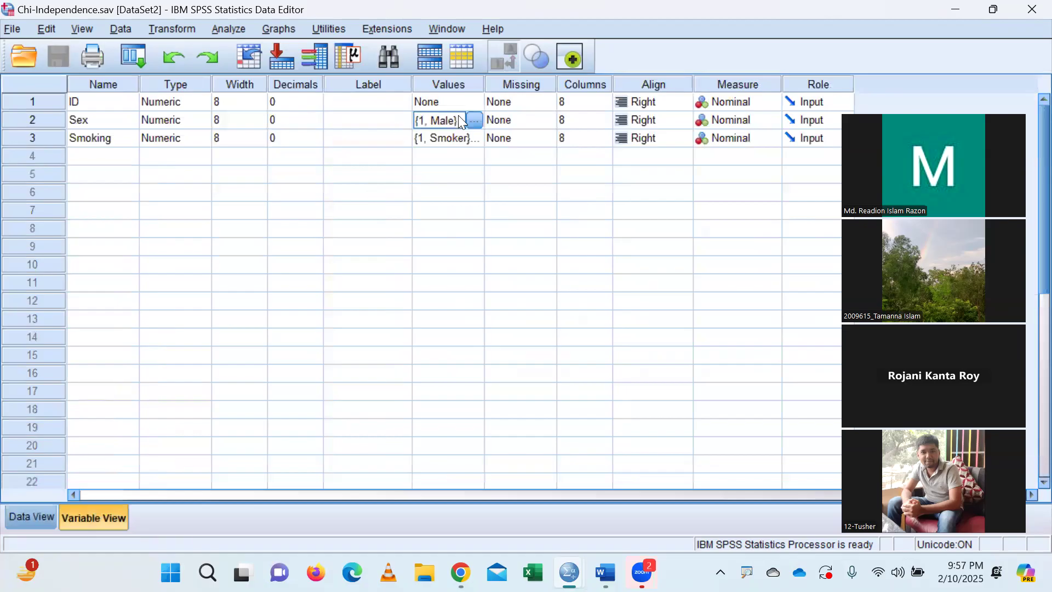
click(473, 120)
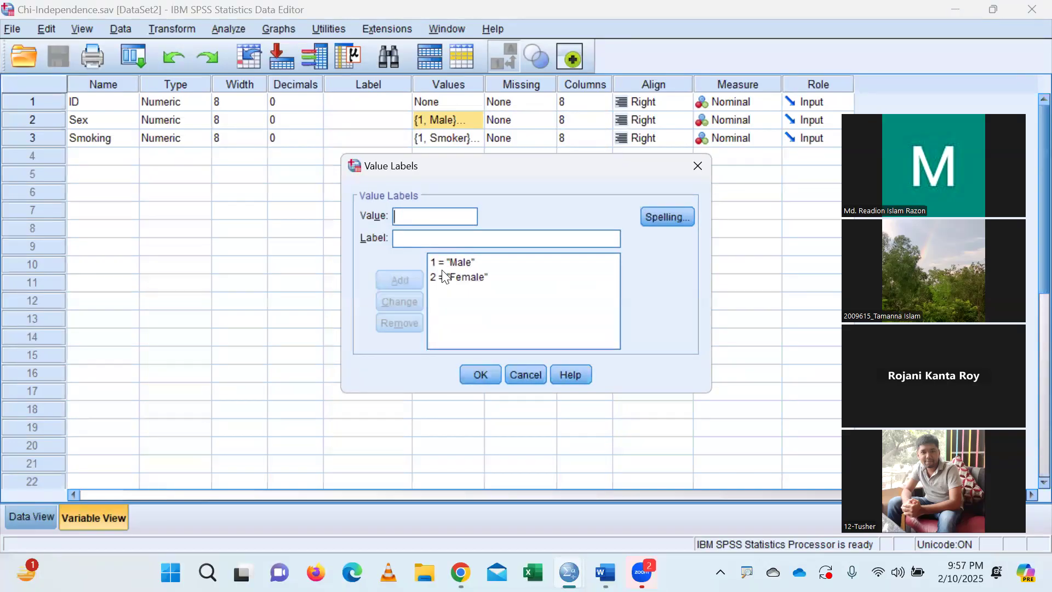
click(480, 372)
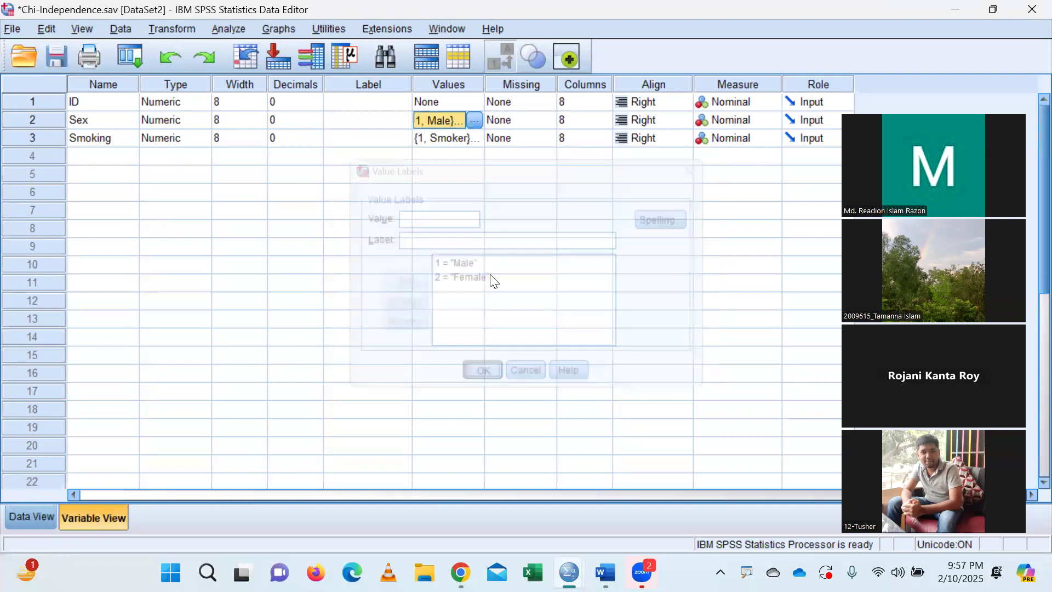
click(442, 137)
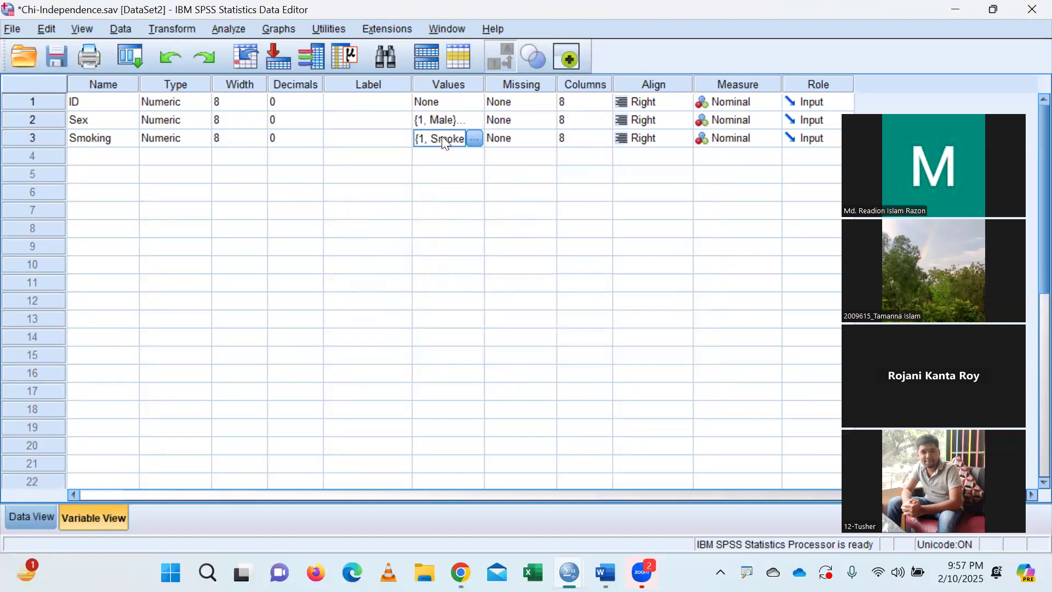
click(475, 137)
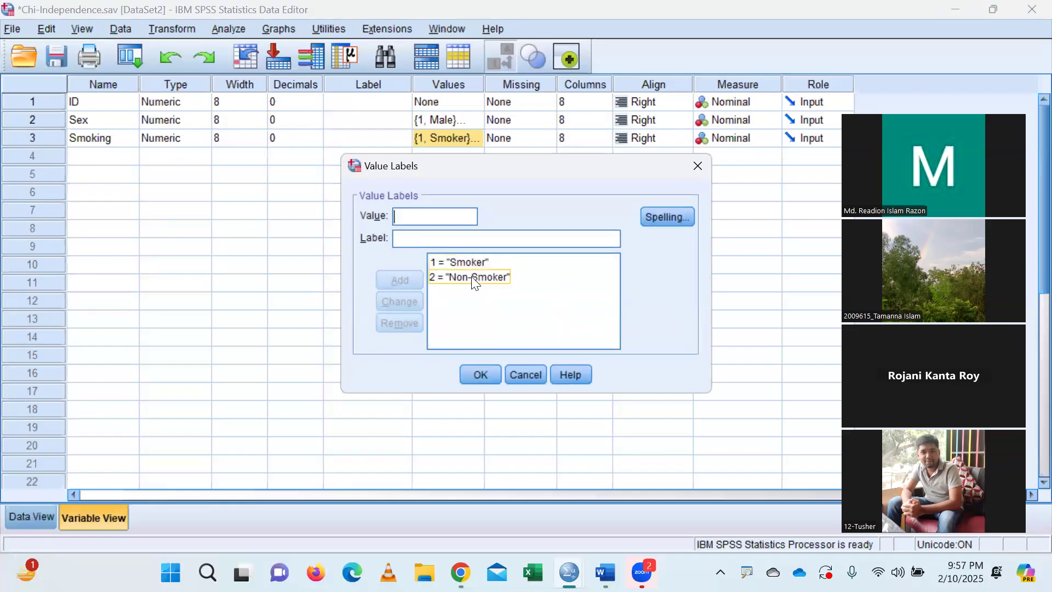
click(478, 372)
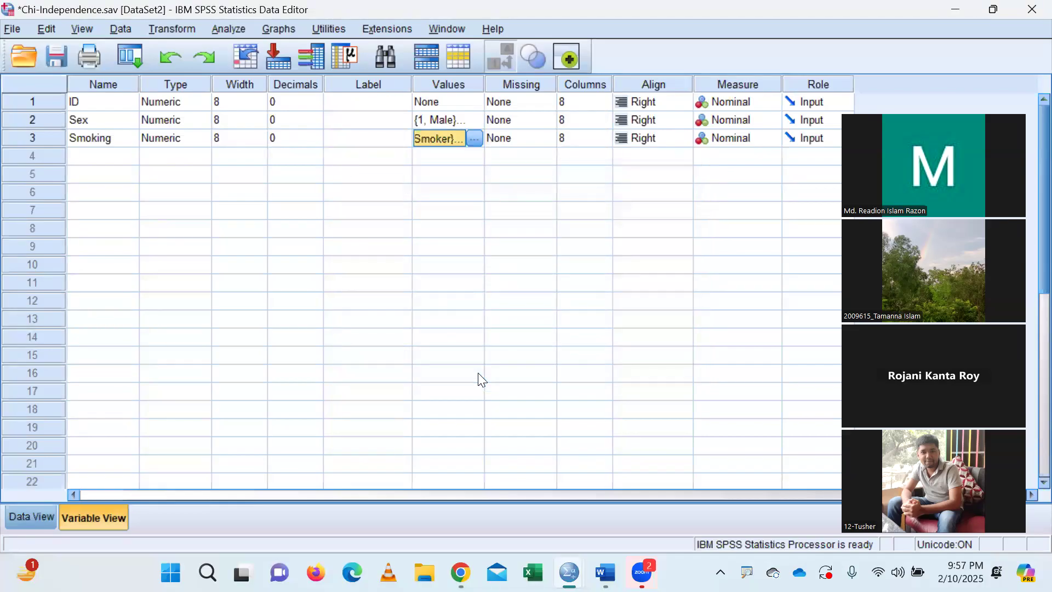
click(460, 119)
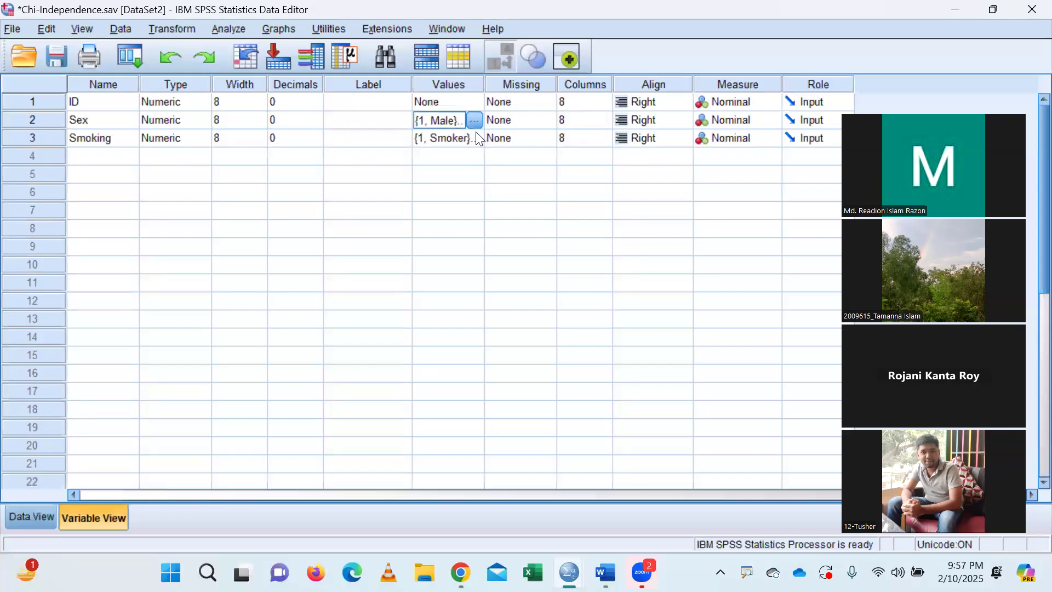
Step: Return to the case data and examine the Sex column followed by the Smoking column
click(17, 521)
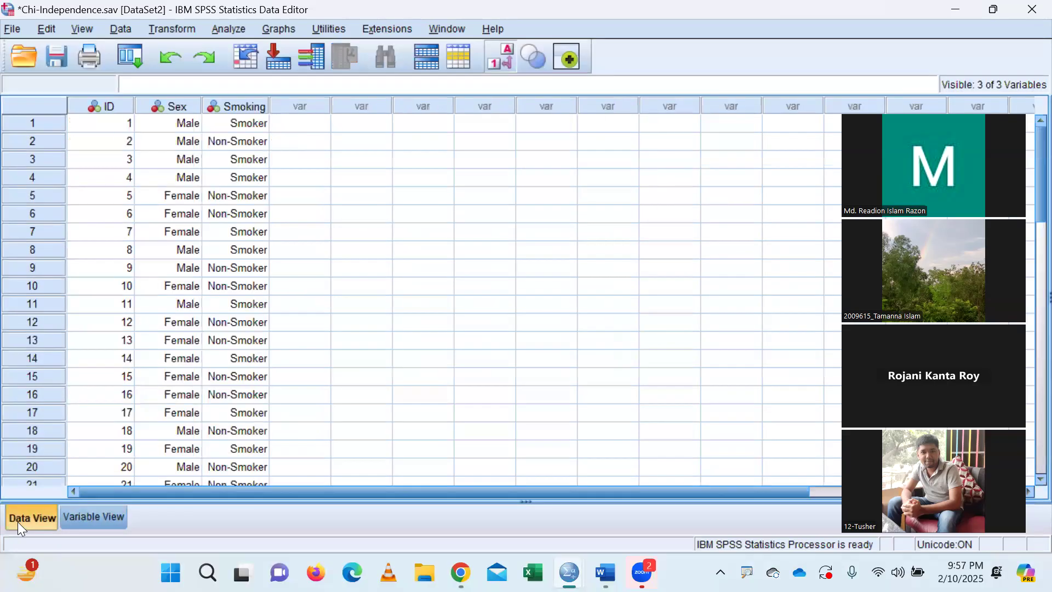
click(179, 104)
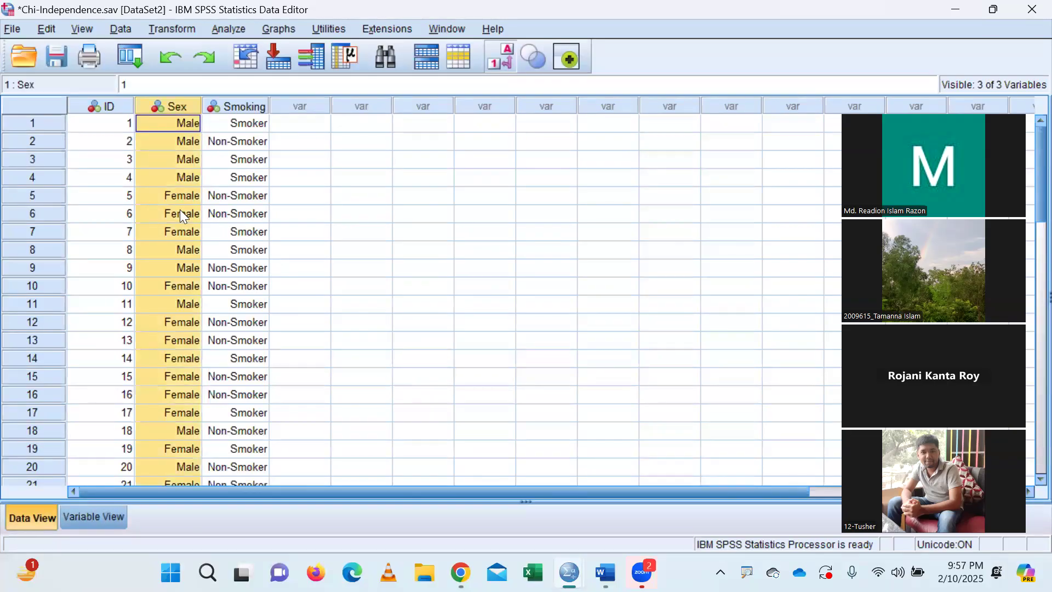
click(252, 105)
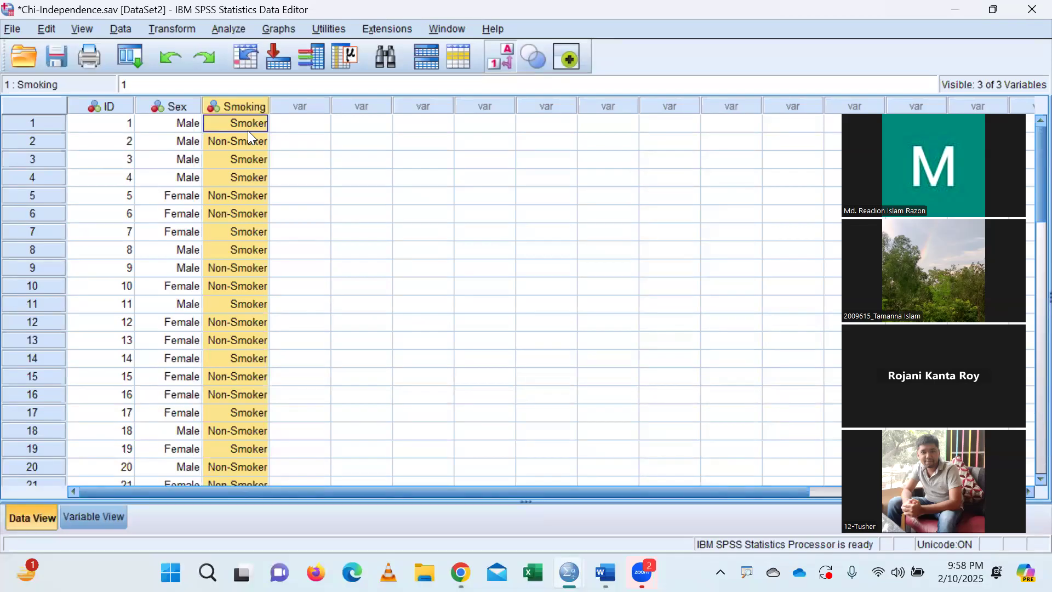
Step: Start a Crosstabs analysis with Sex as the row variable and Smoking as the column variable
click(232, 28)
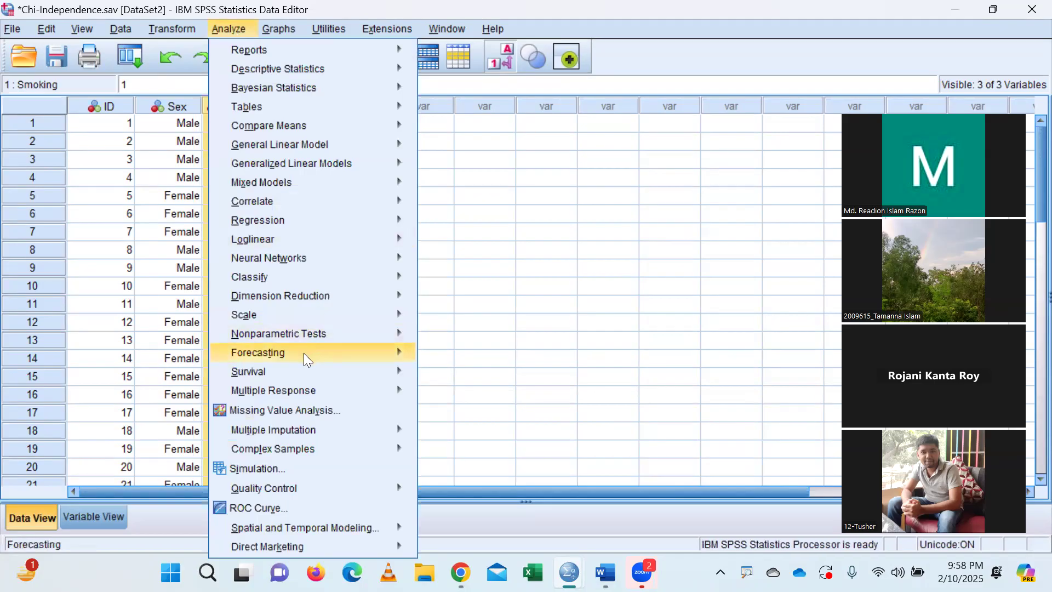
mouse_move(336, 338)
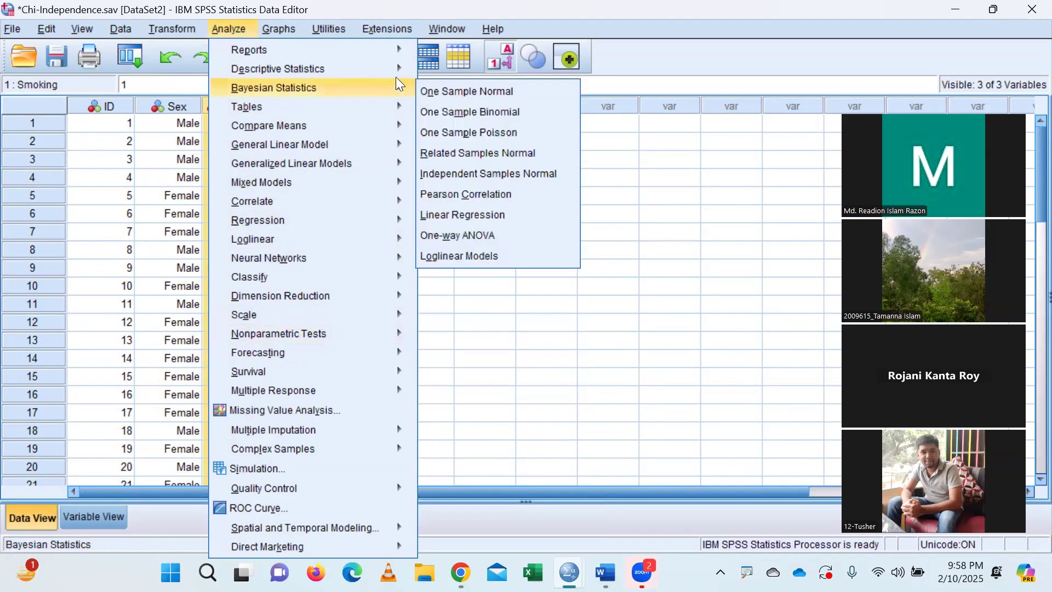
mouse_move(399, 73)
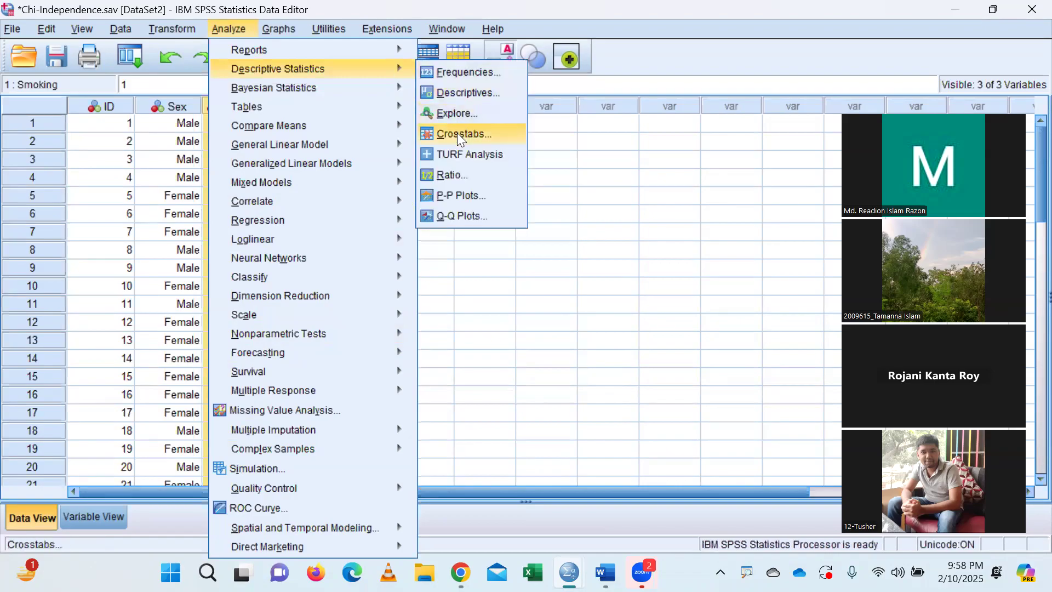
click(456, 133)
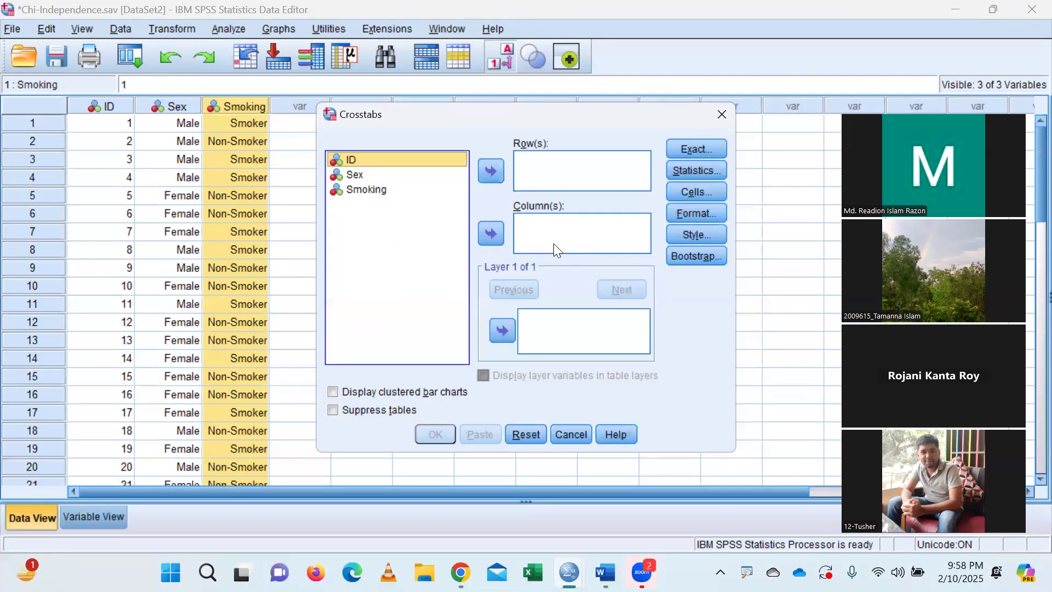
click(557, 171)
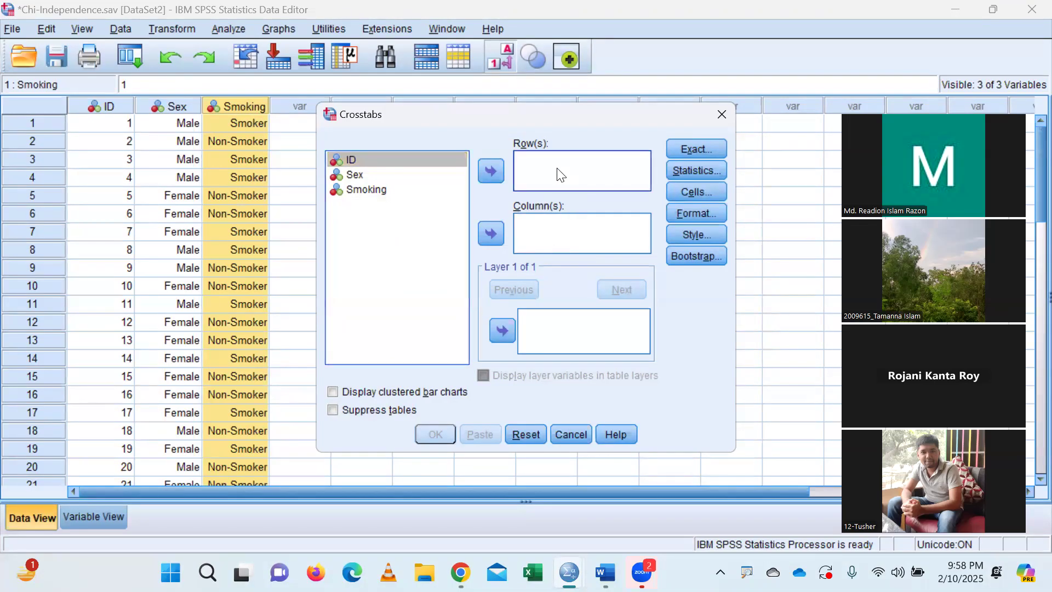
click(560, 218)
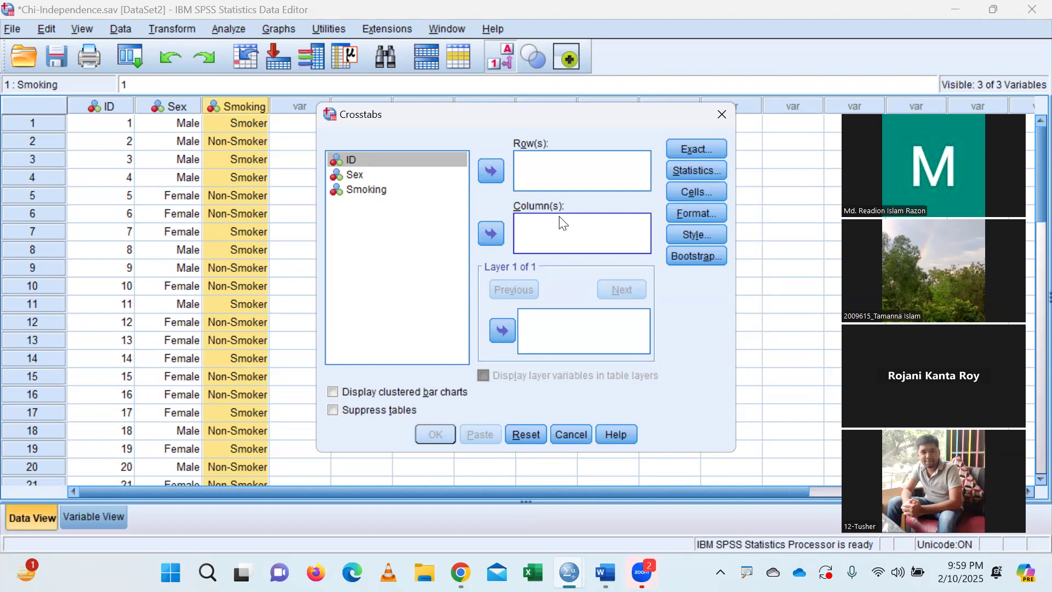
click(392, 175)
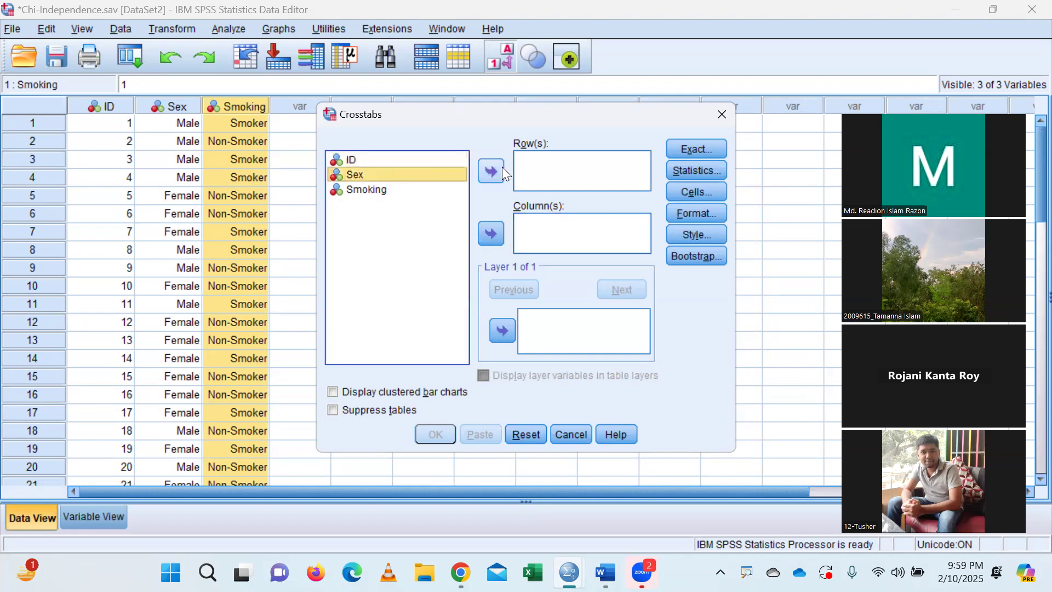
click(395, 191)
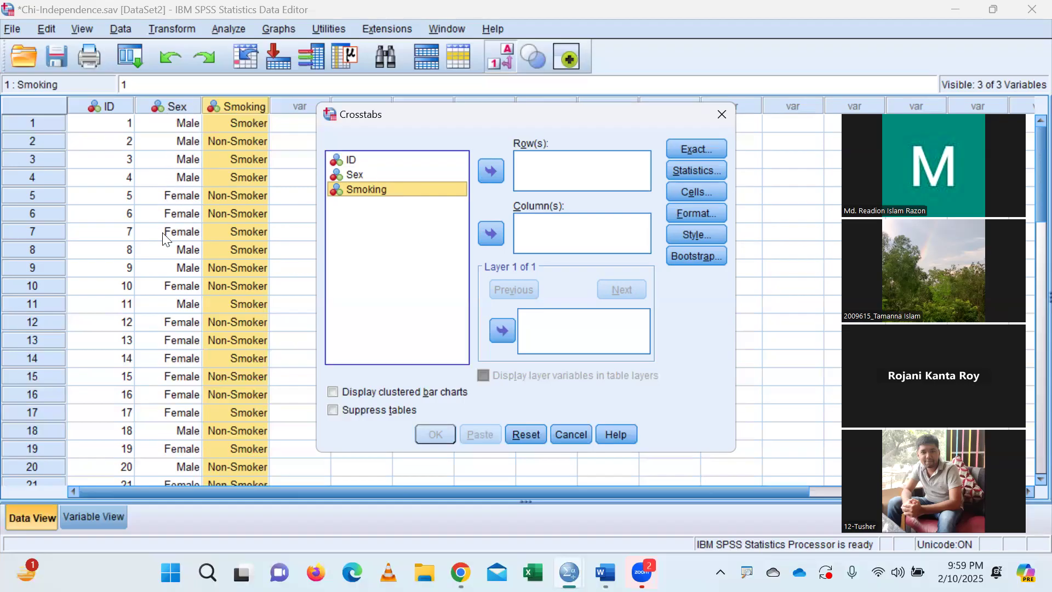
mouse_move(162, 107)
click(365, 175)
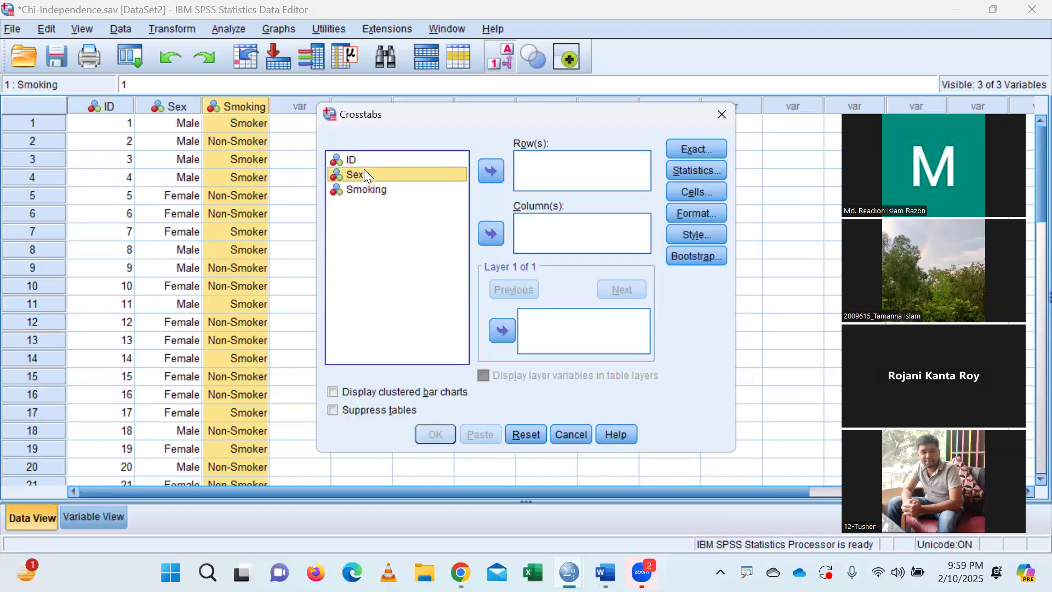
click(492, 171)
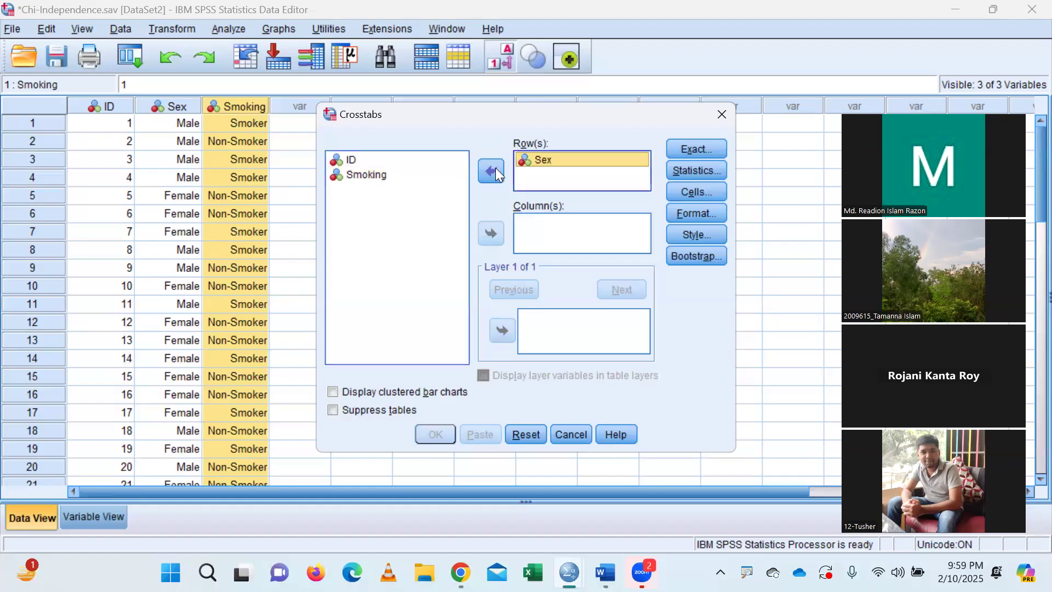
click(425, 178)
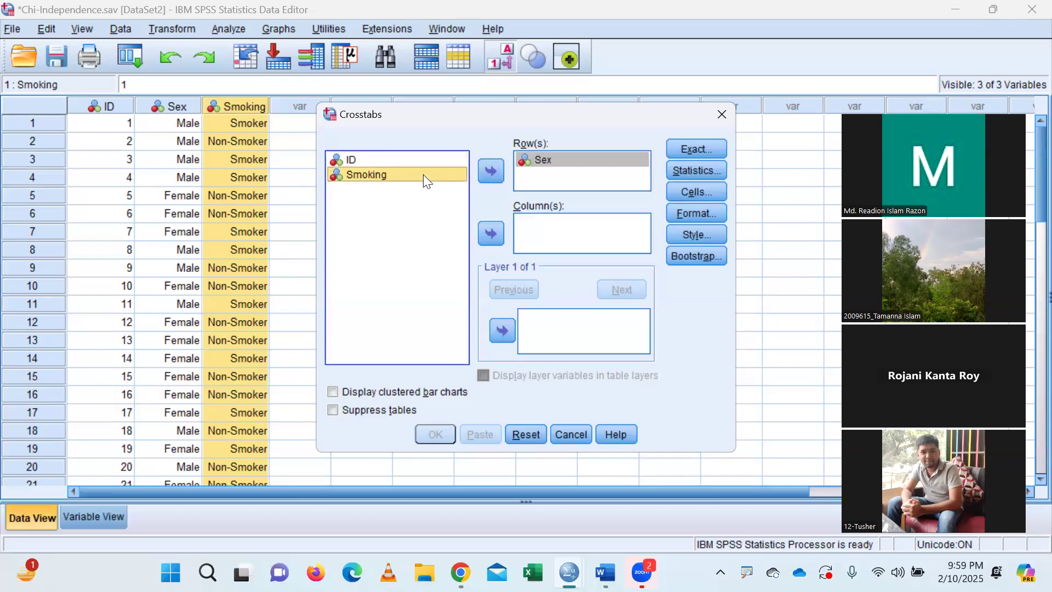
click(491, 233)
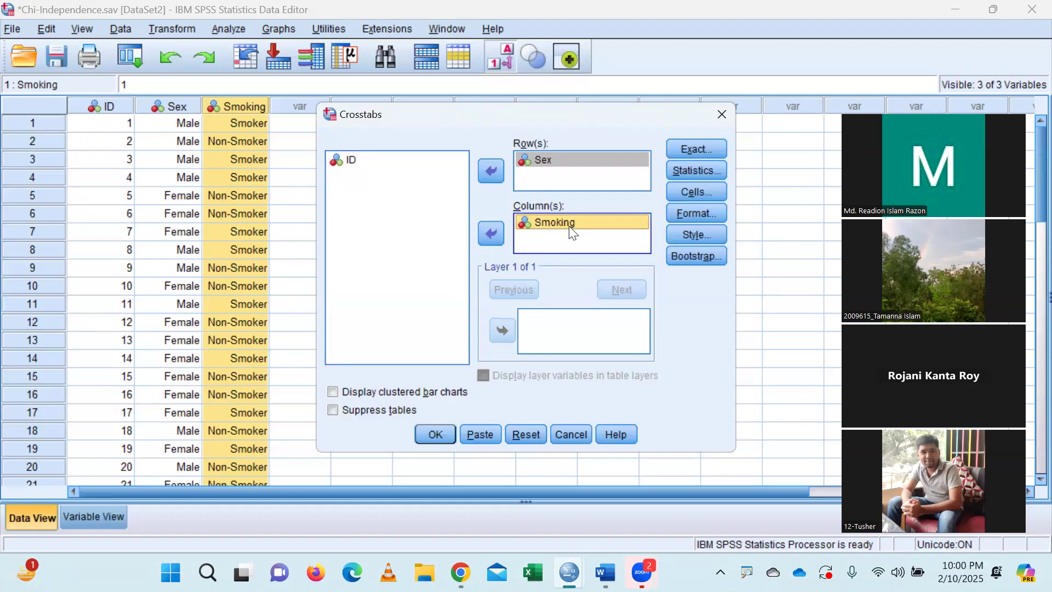
Step: Turn on clustered bar charts for the crosstab and look over the exact test settings without changing them
click(332, 391)
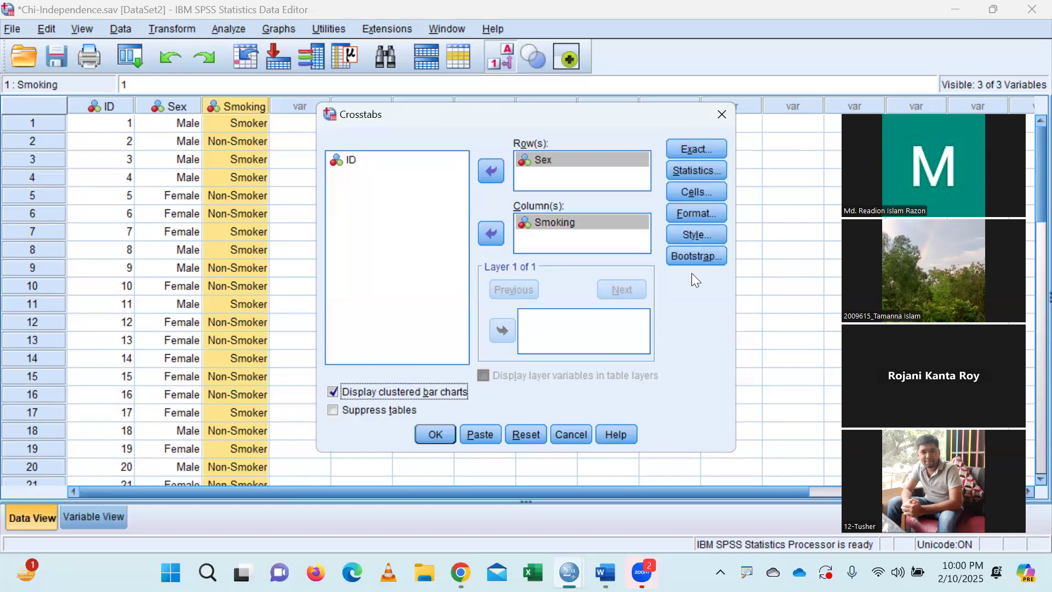
click(700, 146)
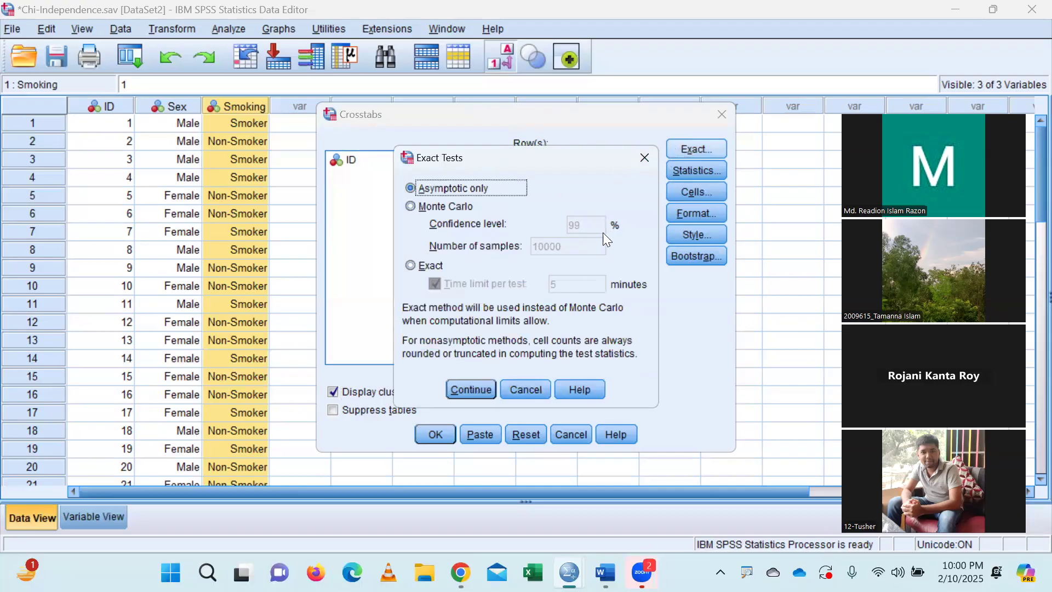
click(644, 158)
Step: Request the Chi-square, Phi and Cramer's V, and Risk statistics for the Sex by Smoking crosstab
click(682, 164)
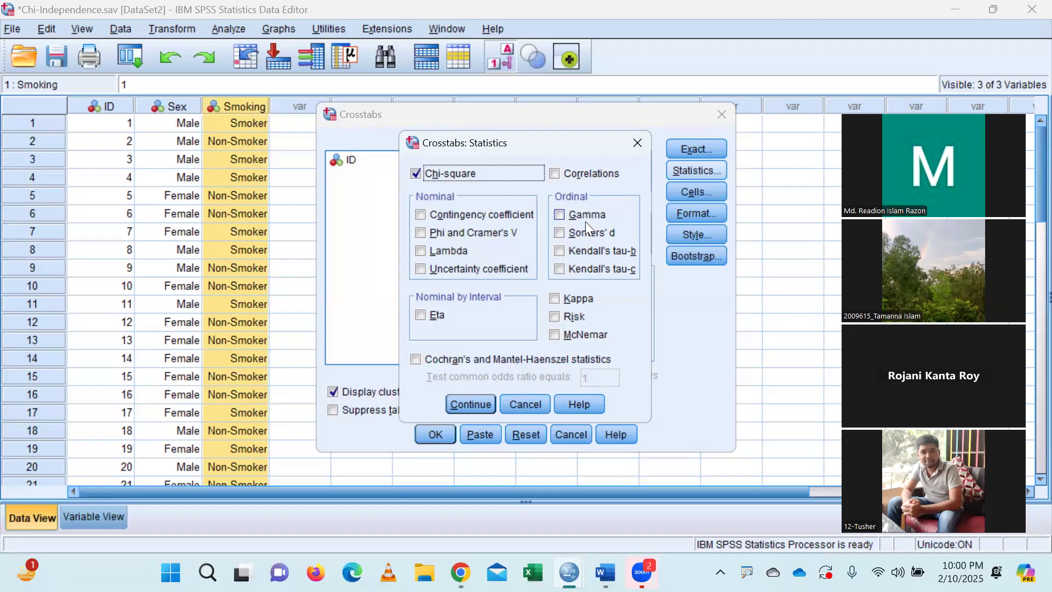
click(433, 213)
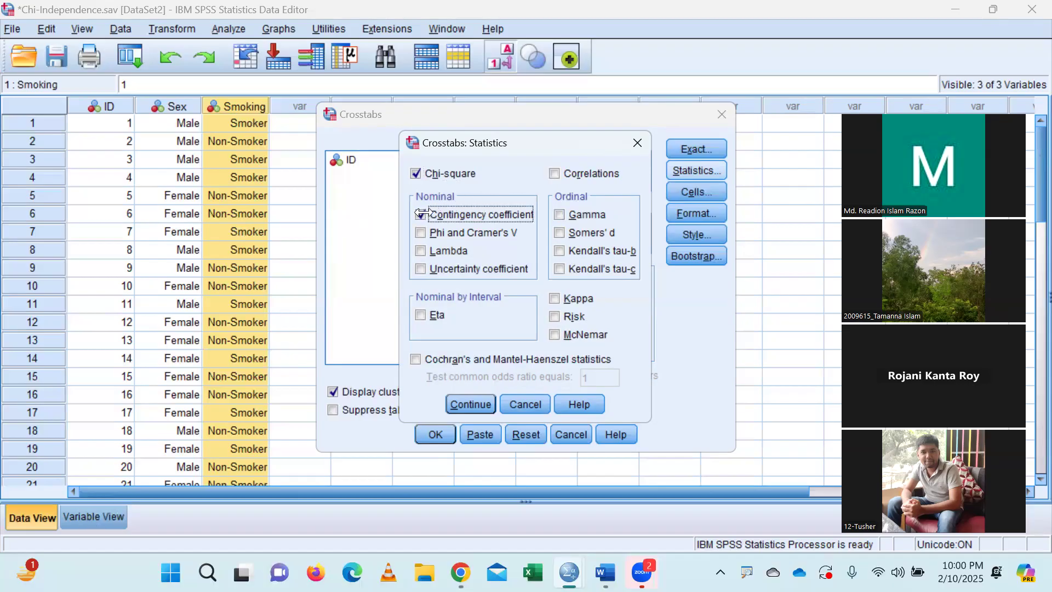
click(419, 214)
click(417, 232)
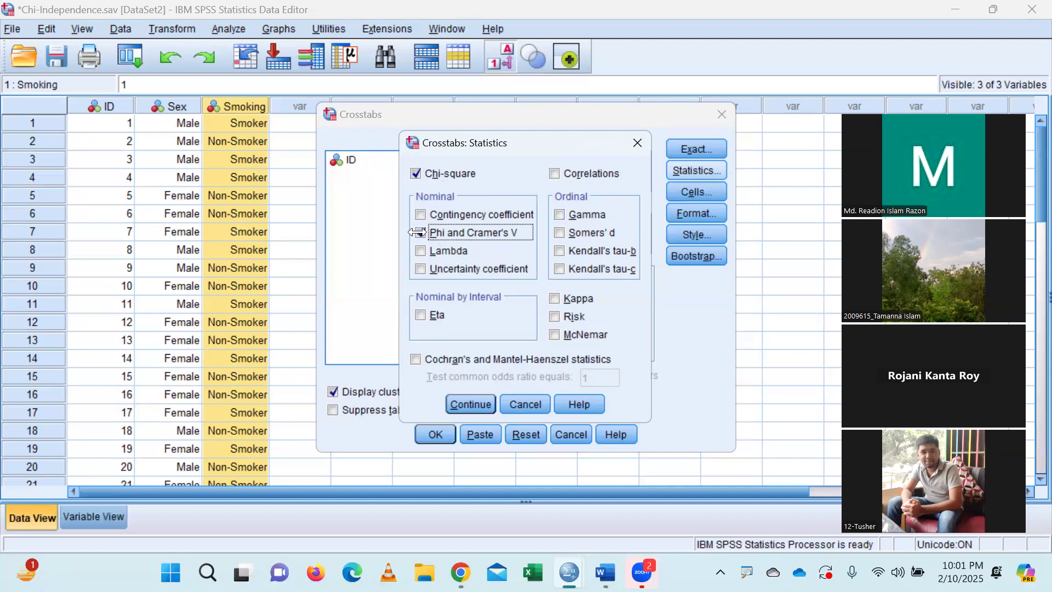
click(420, 232)
click(554, 317)
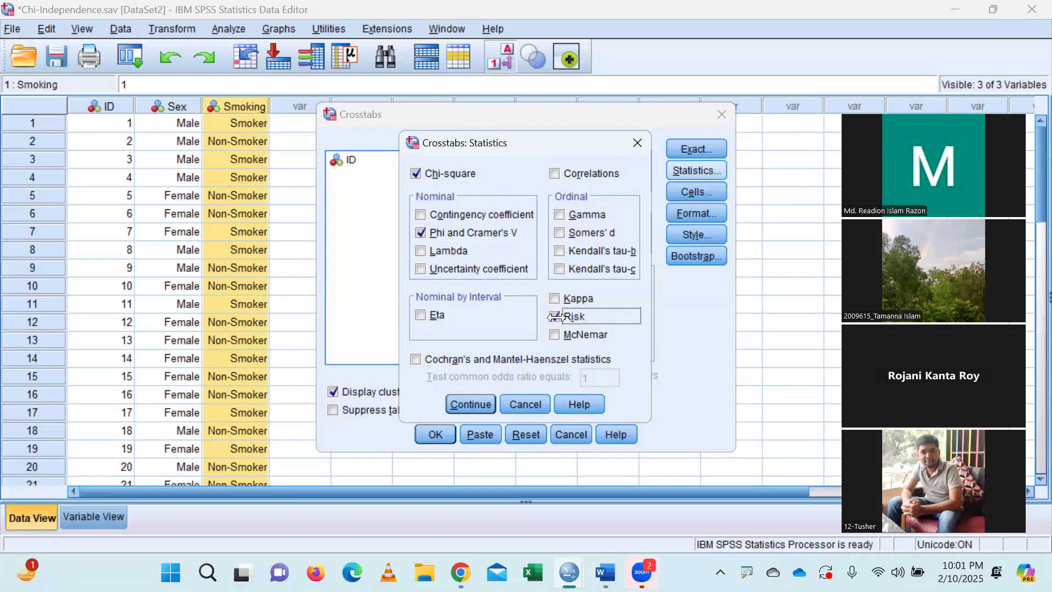
click(466, 403)
Step: Display expected counts alongside the observed counts in the crosstab cells
click(685, 189)
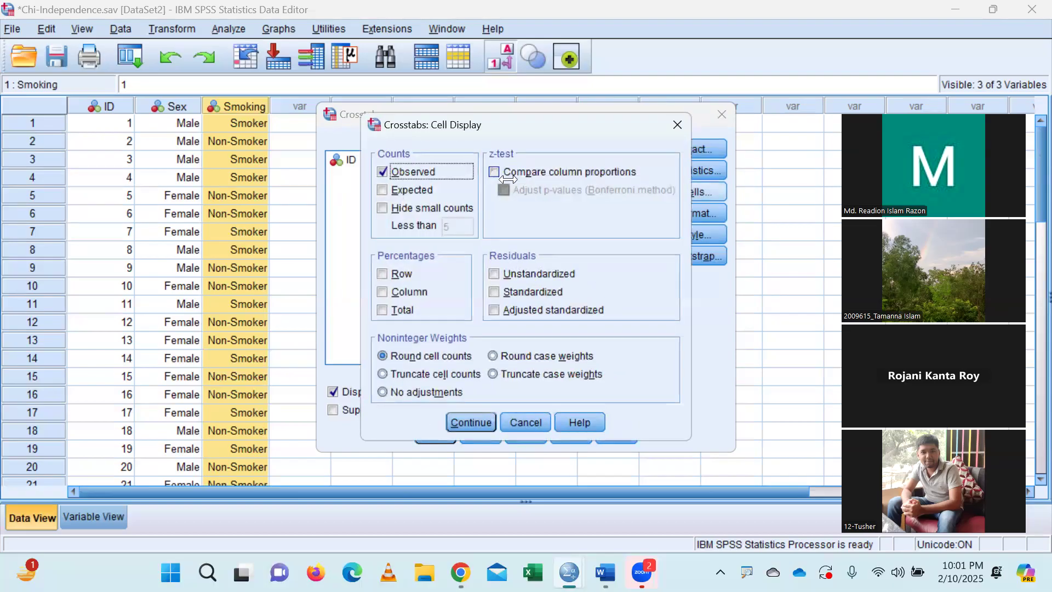
click(381, 189)
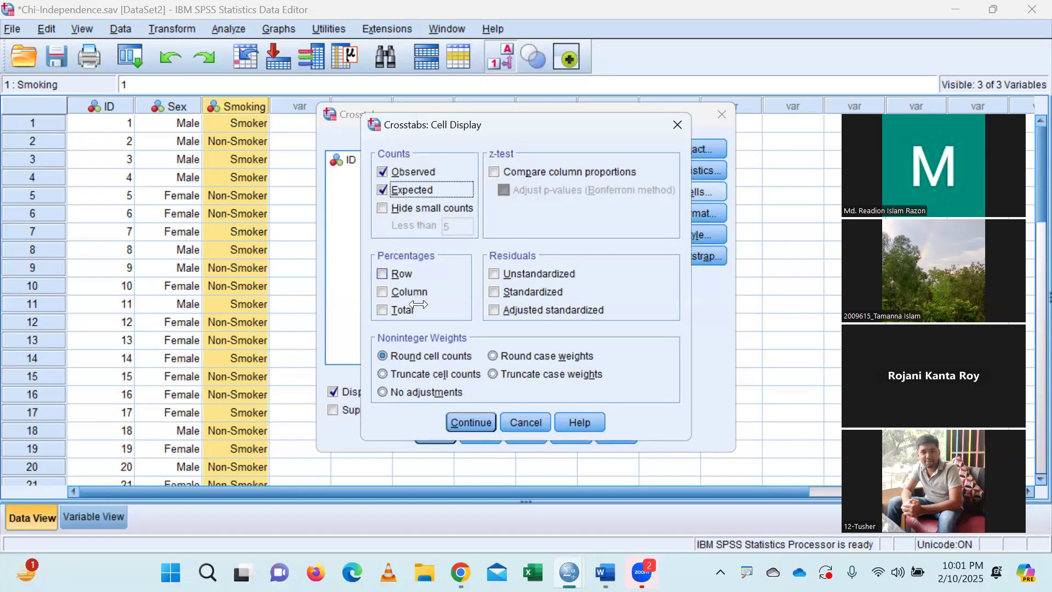
click(462, 421)
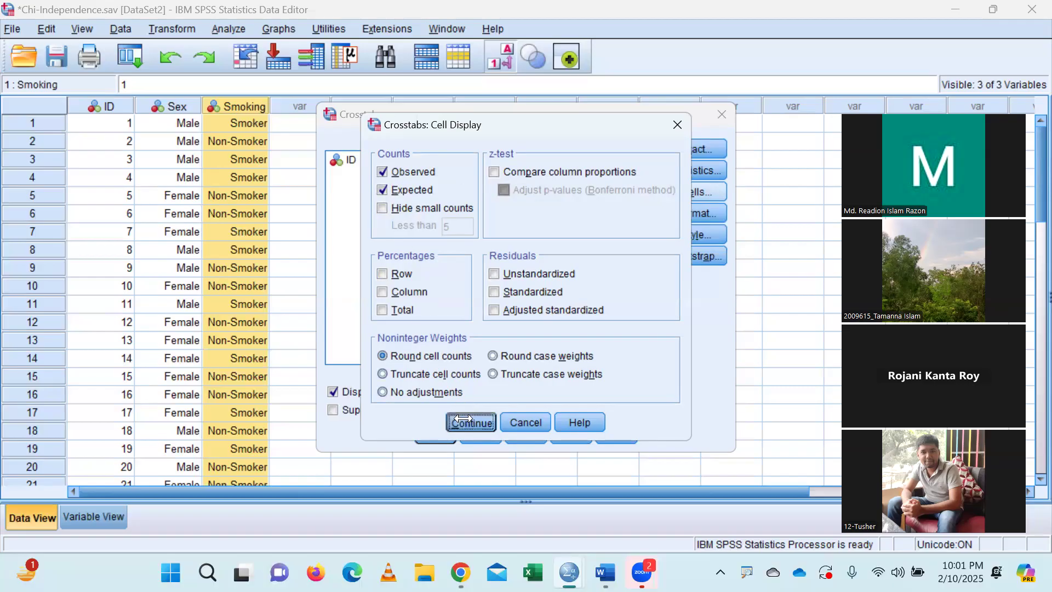
Step: Run the Crosstabs analysis with the default table format and bring up its results in the output document
click(691, 213)
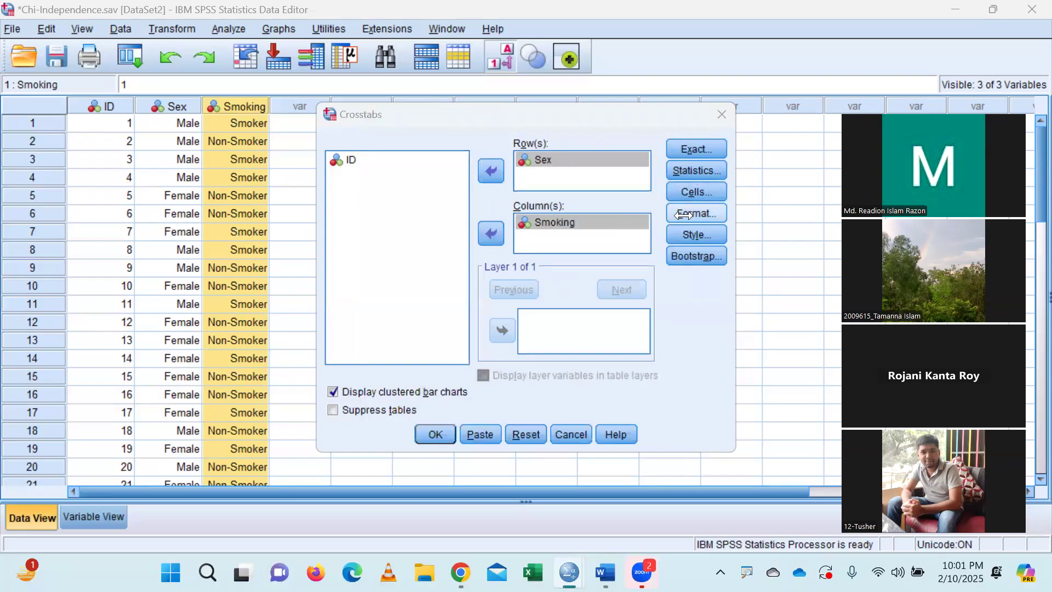
click(602, 226)
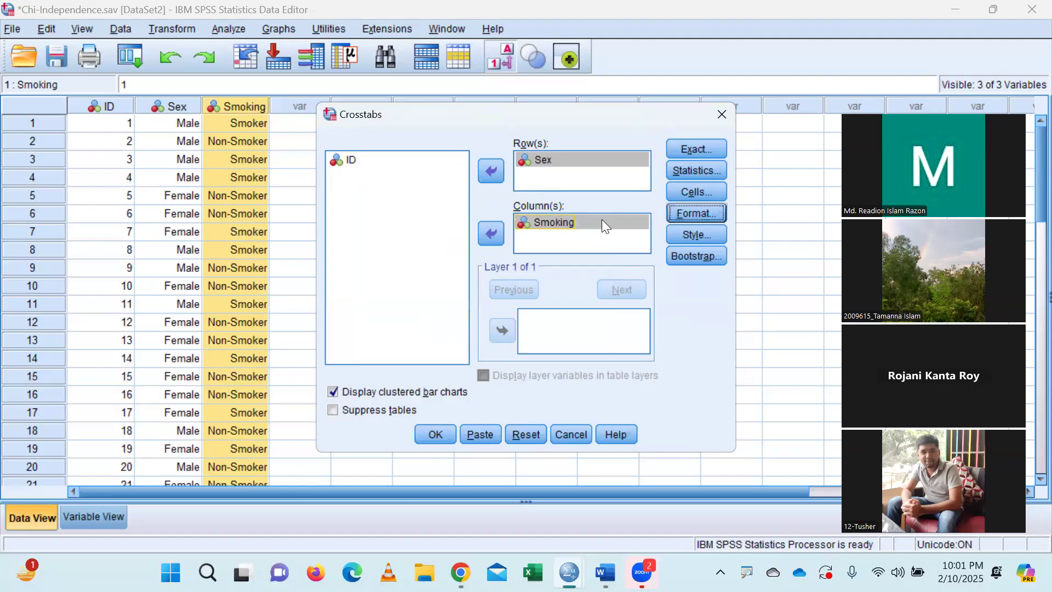
click(425, 433)
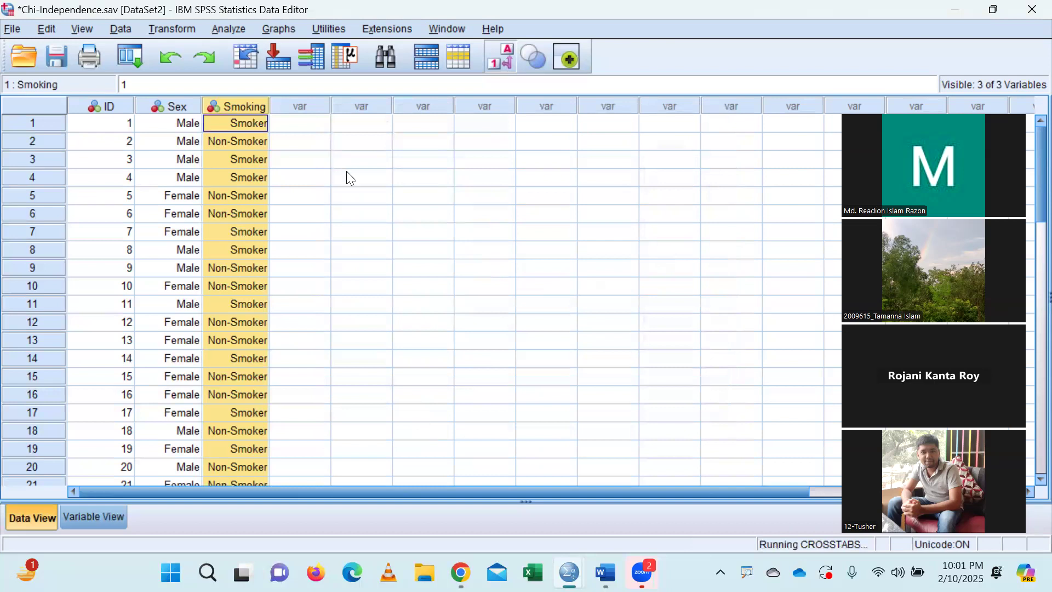
mouse_move(569, 572)
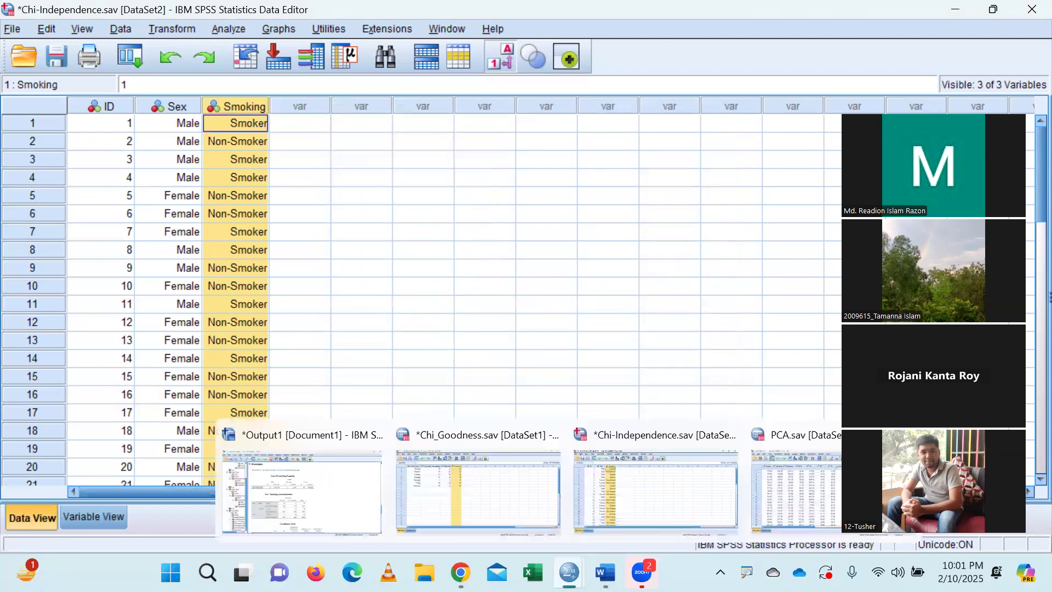
click(325, 496)
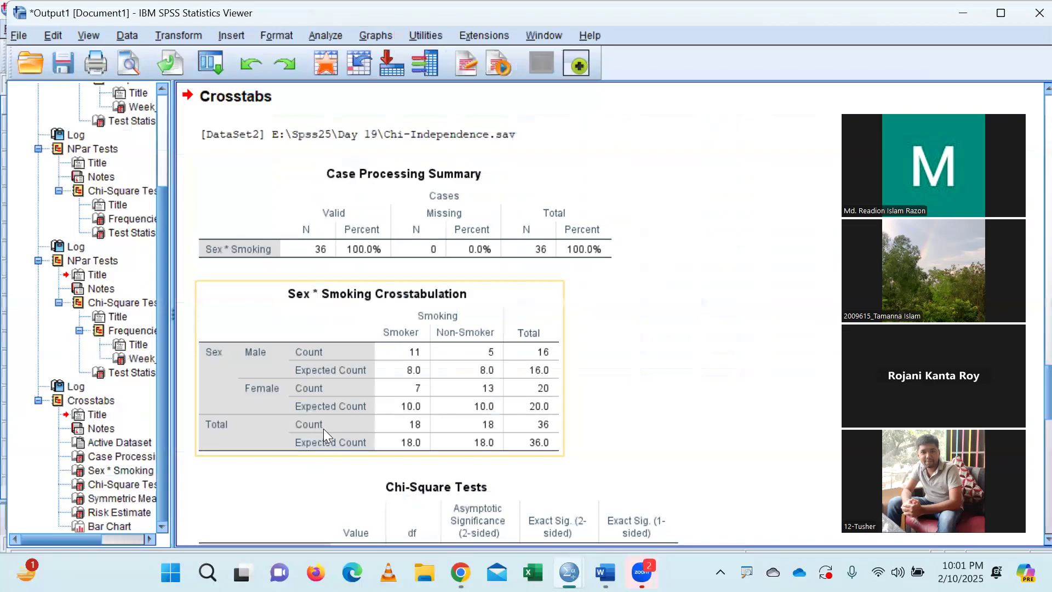
Step: Return to the Chi-Independence.sav data and examine the Male and Female cases in Sex and the Smoker and Non-Smoker cases in Smoking
click(320, 70)
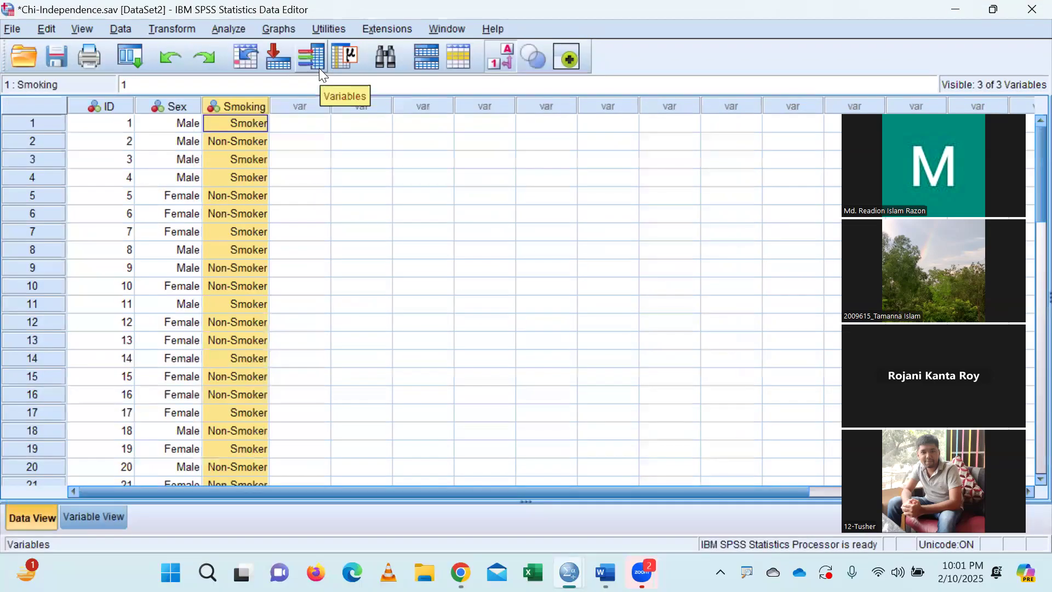
click(318, 159)
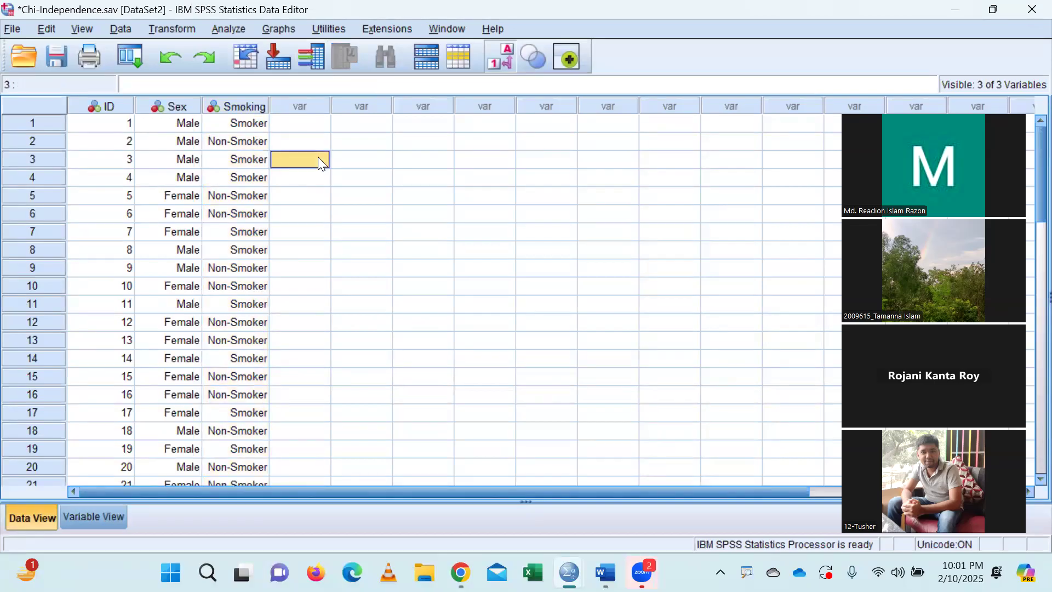
click(194, 120)
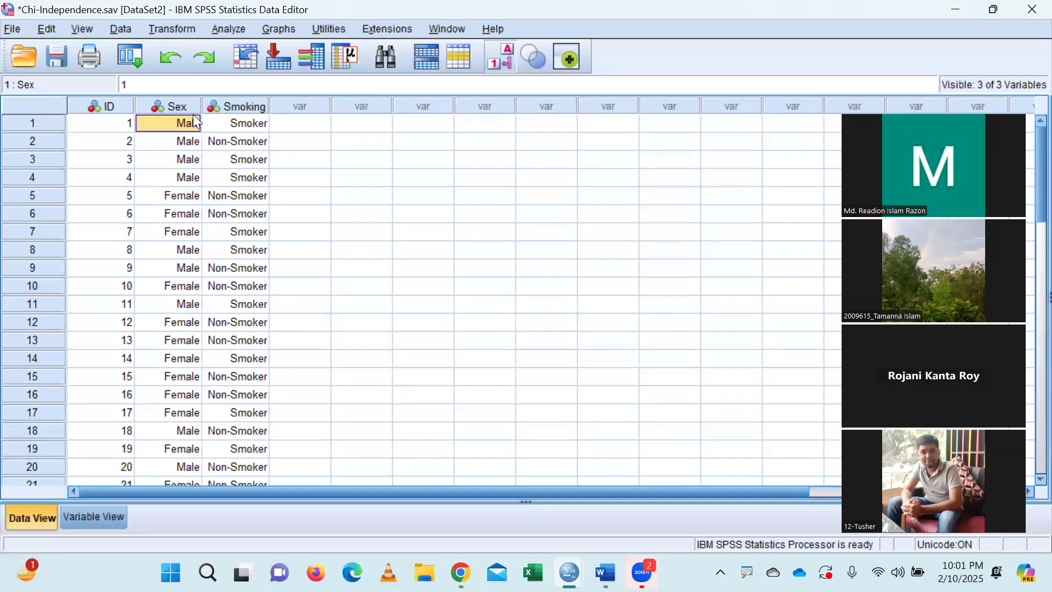
click(184, 196)
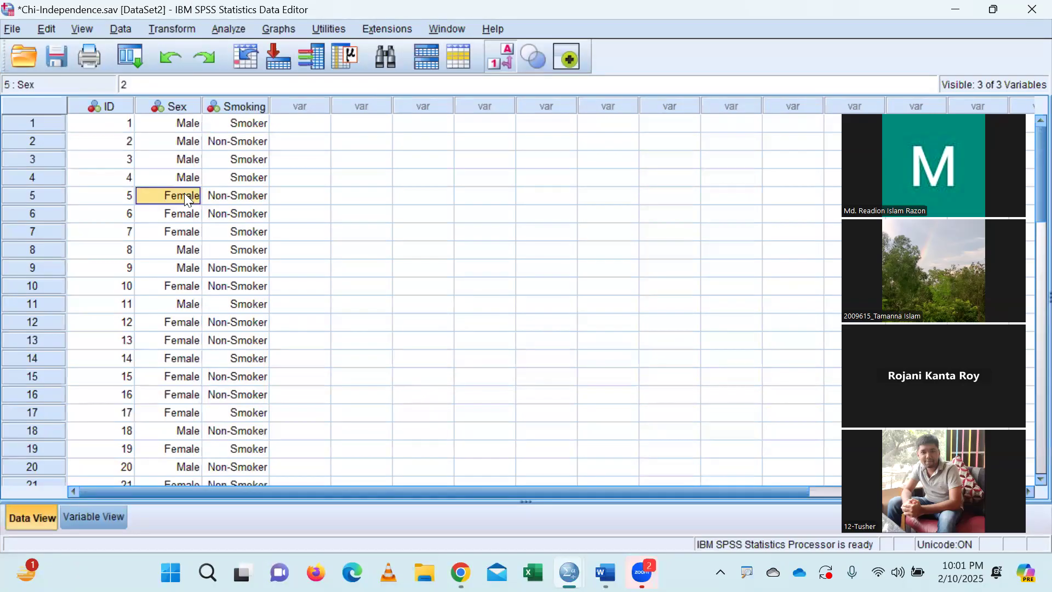
click(186, 124)
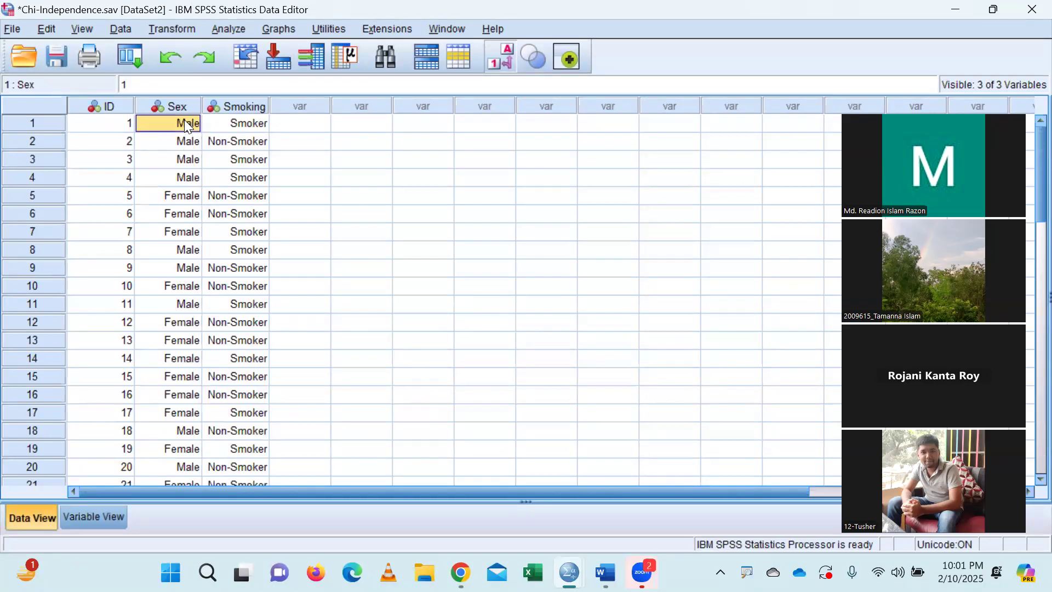
click(237, 124)
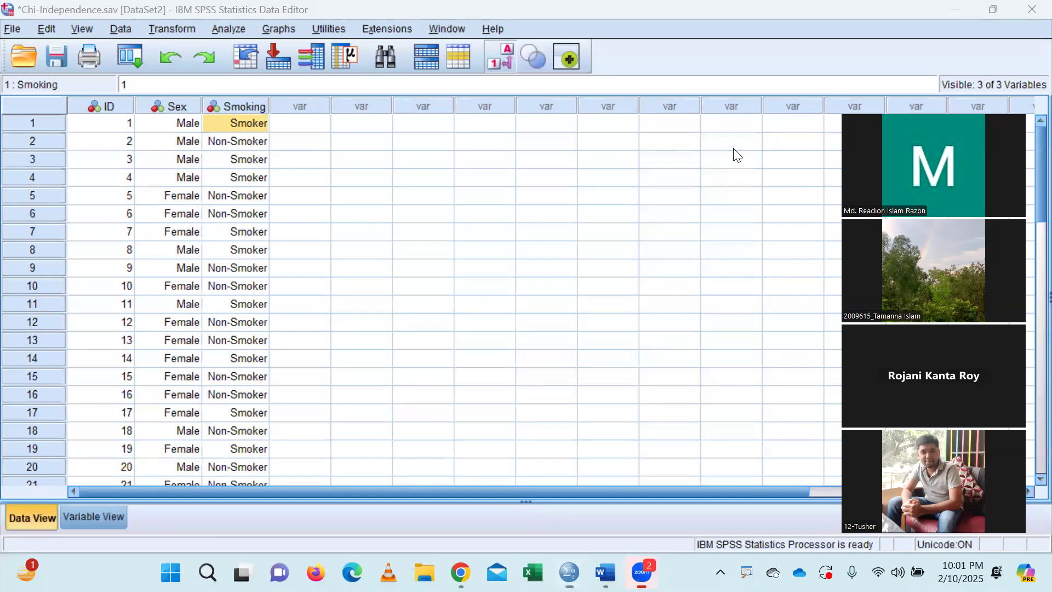
click(246, 141)
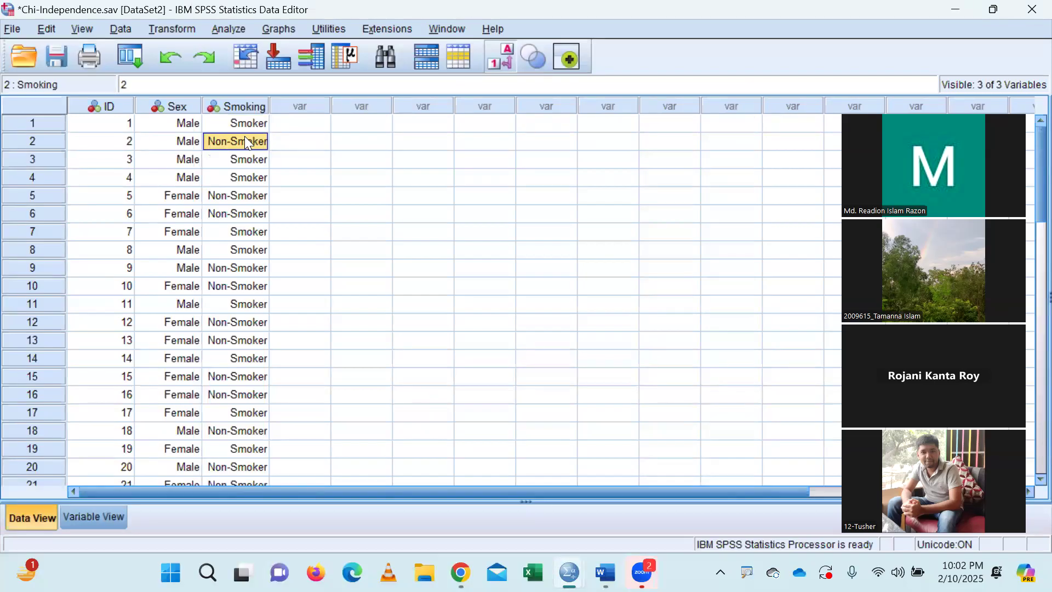
click(251, 107)
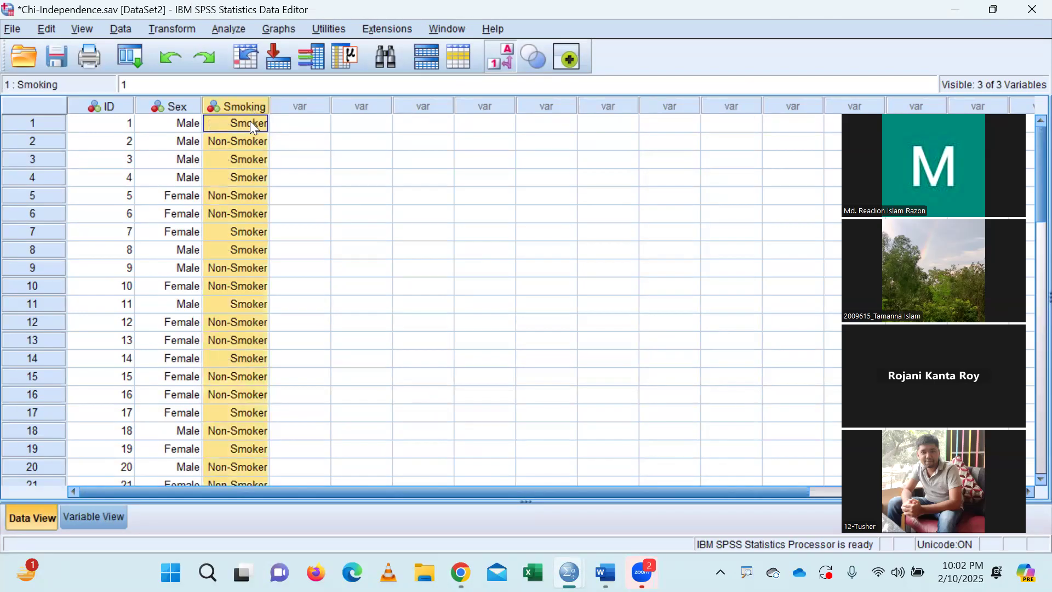
double_click(250, 122)
click(245, 141)
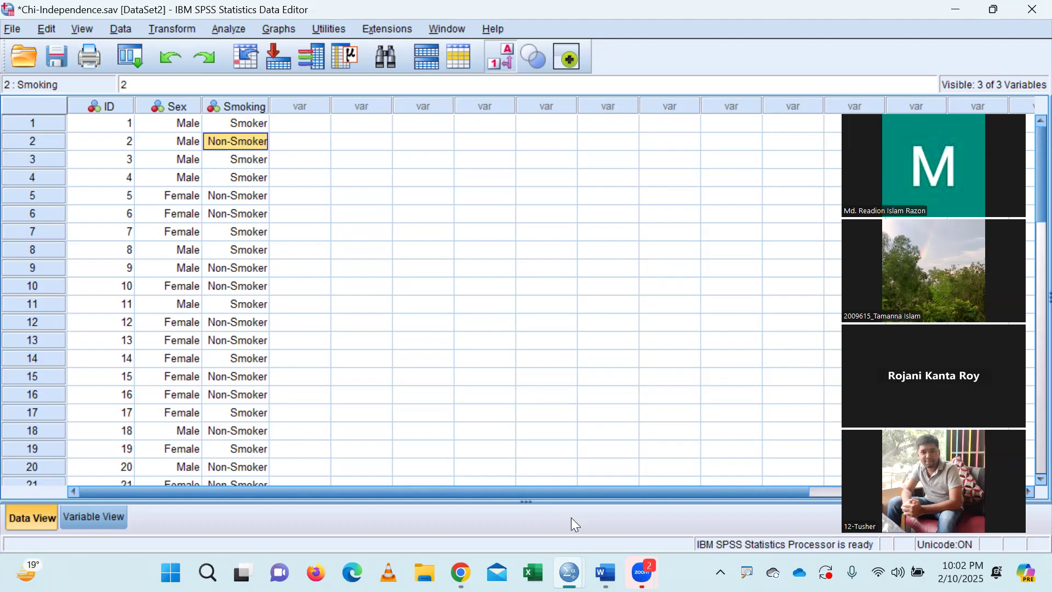
Step: Go back to the output and compare the observed and expected counts in the Sex * Smoking Crosstabulation table
mouse_move(570, 573)
click(361, 514)
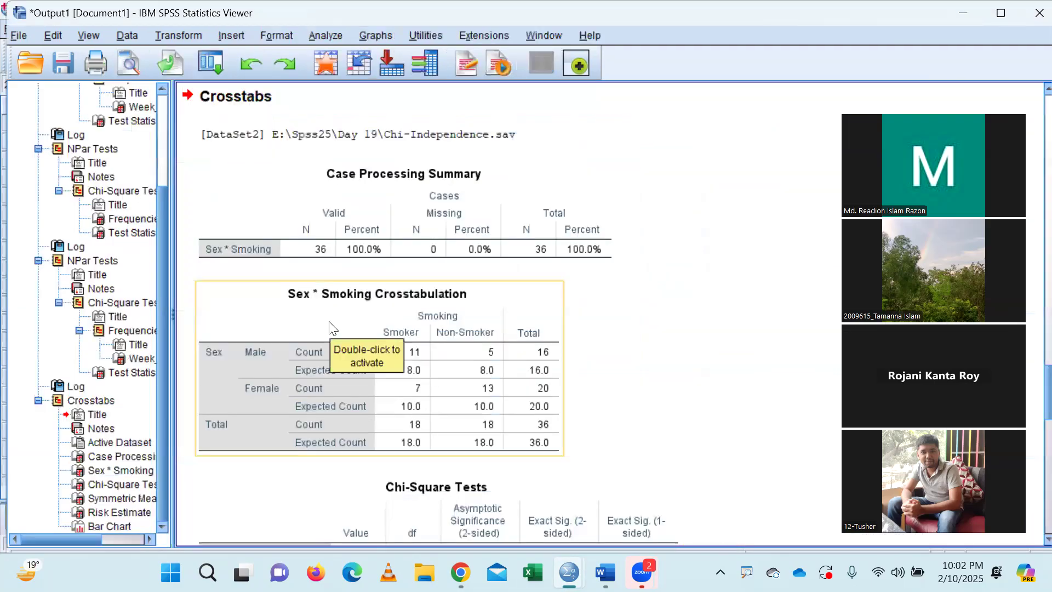
scroll(660, 369, down, 3)
scroll(630, 354, up, 2)
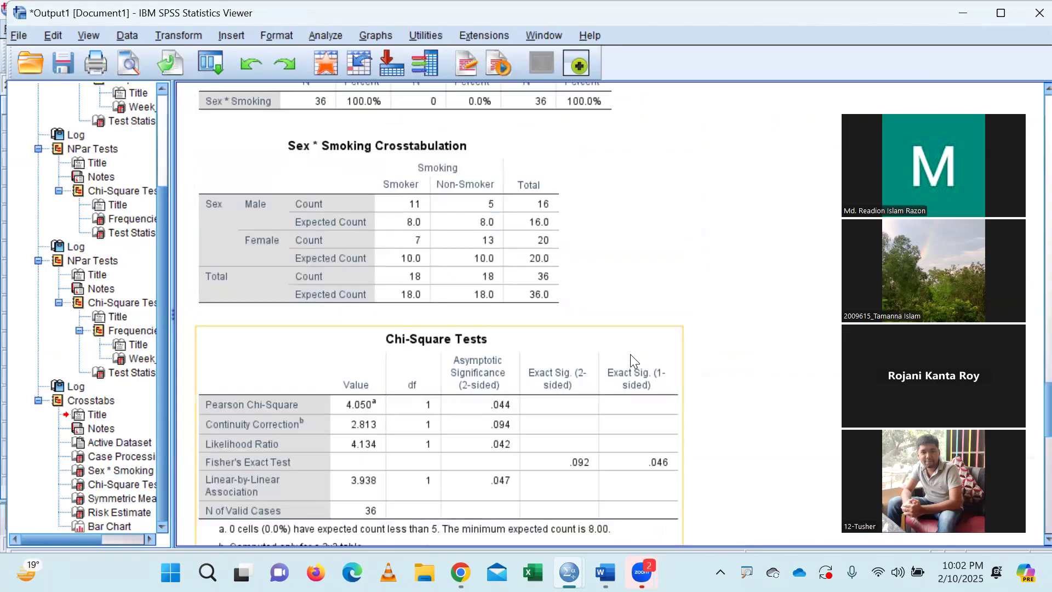
click(372, 247)
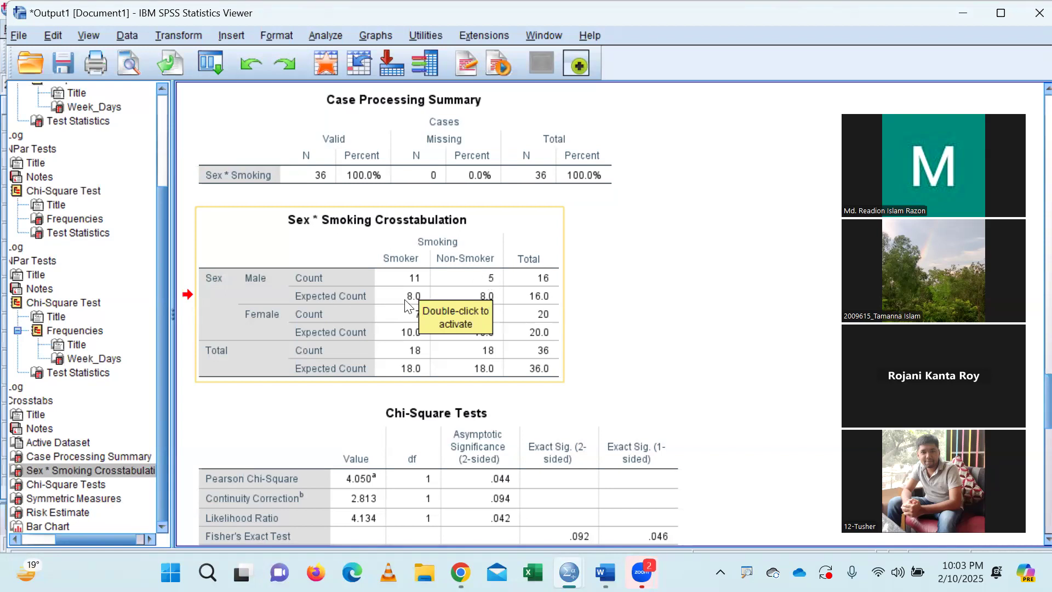
click(420, 295)
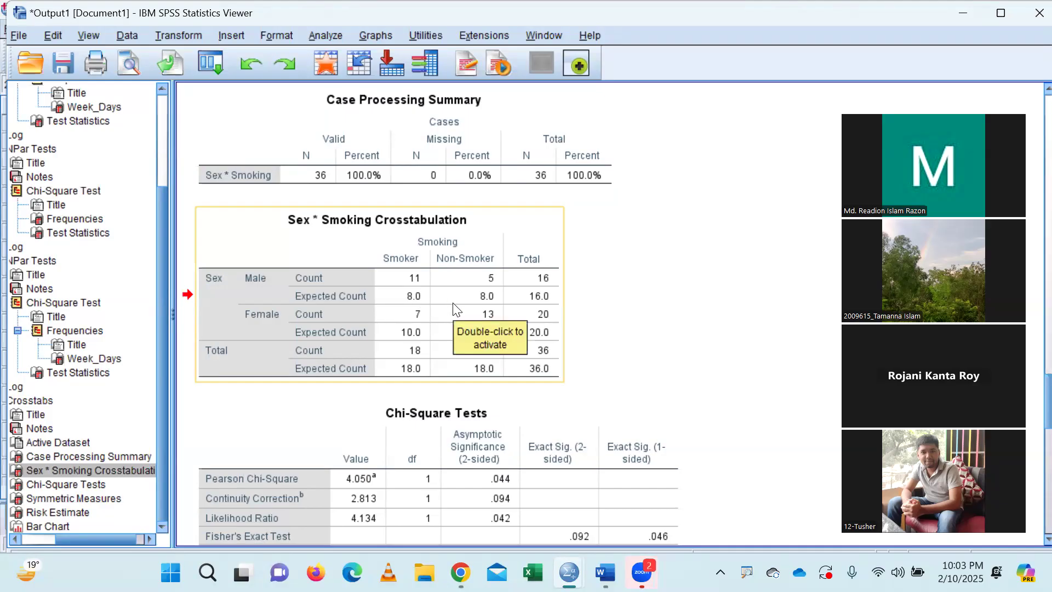
click(279, 313)
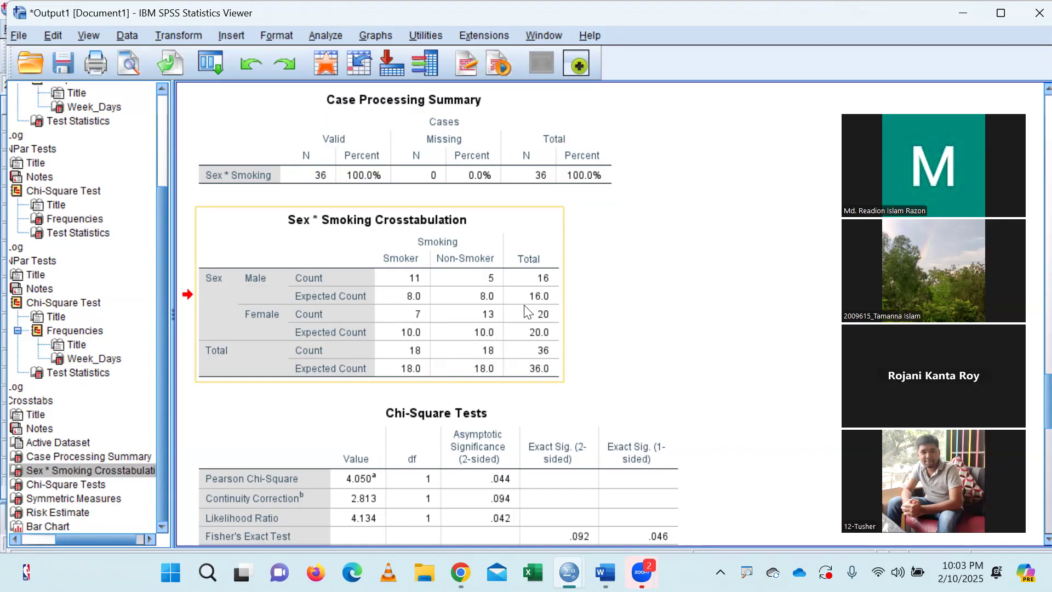
Step: Examine the Chi-Square Tests table, including its significance values and the expected-count footnote
scroll(528, 312, down, 5)
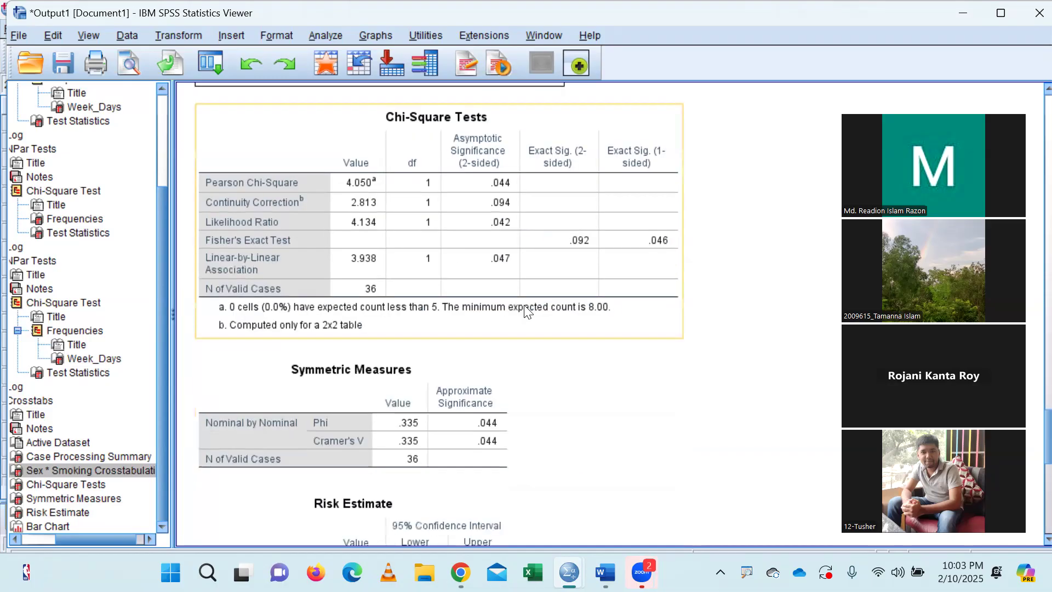
scroll(527, 311, up, 1)
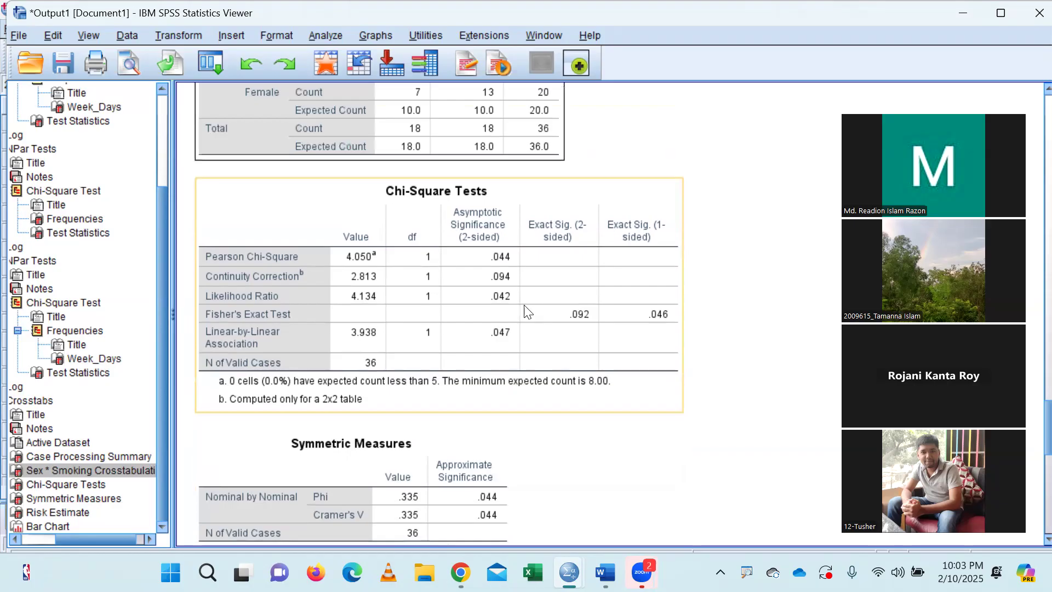
click(338, 207)
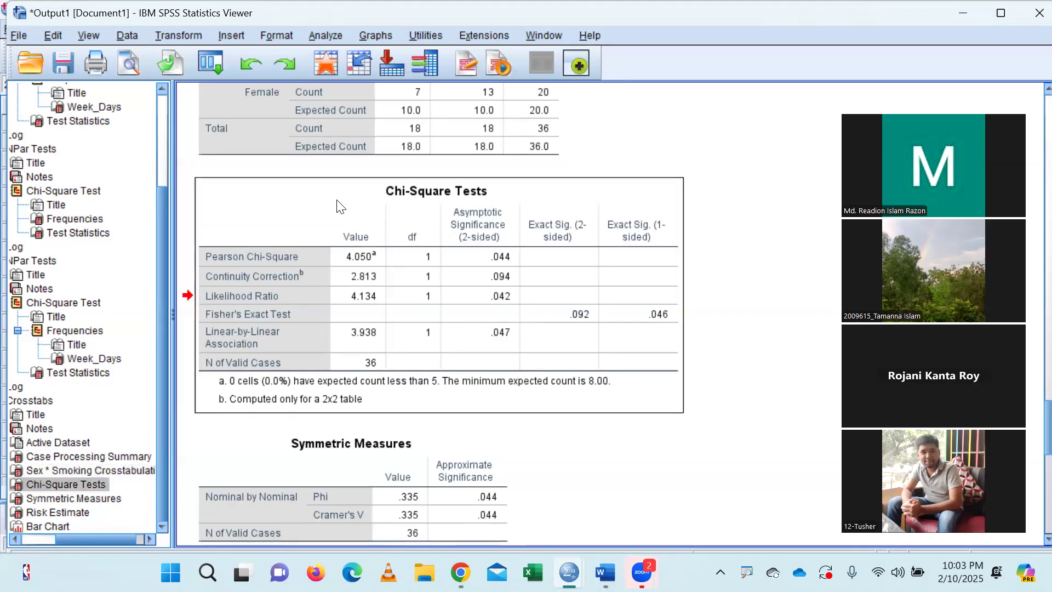
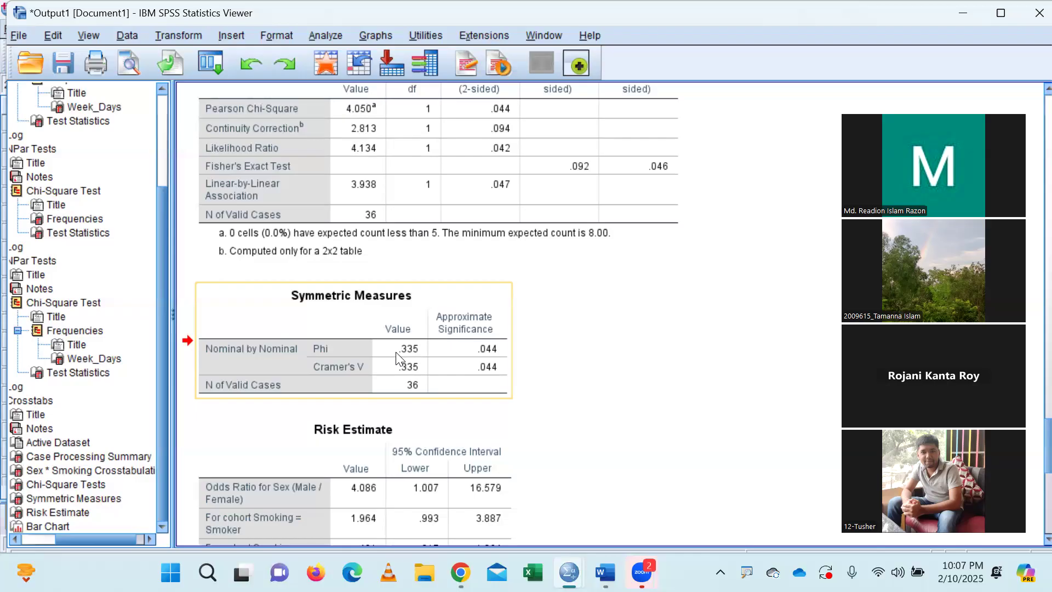
Step: Read the Phi and Cramer's V values with their significance in the Symmetric Measures table
click(559, 362)
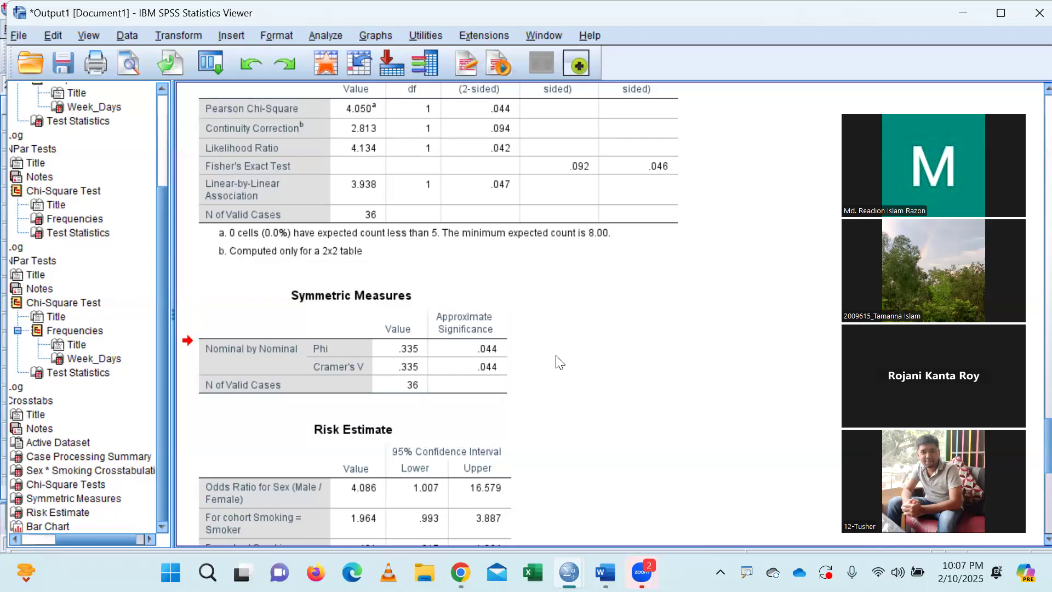
click(438, 315)
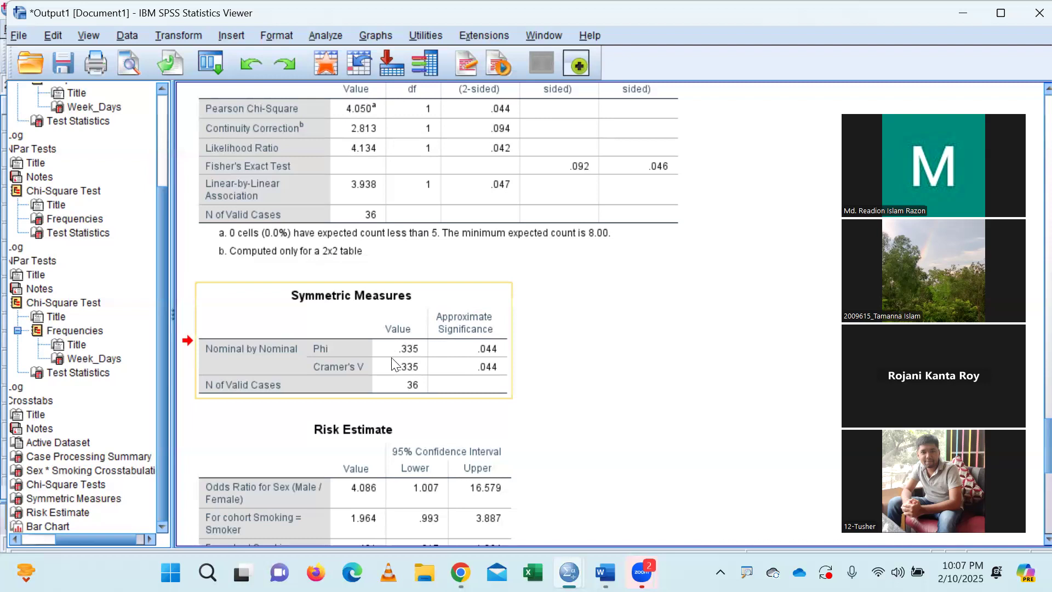
click(576, 346)
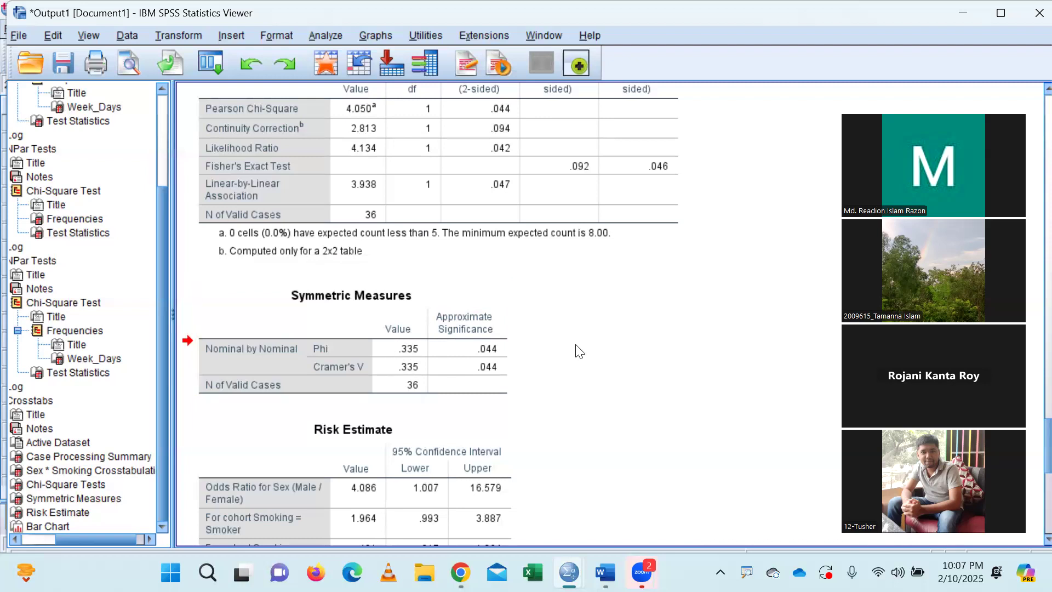
click(482, 147)
click(380, 326)
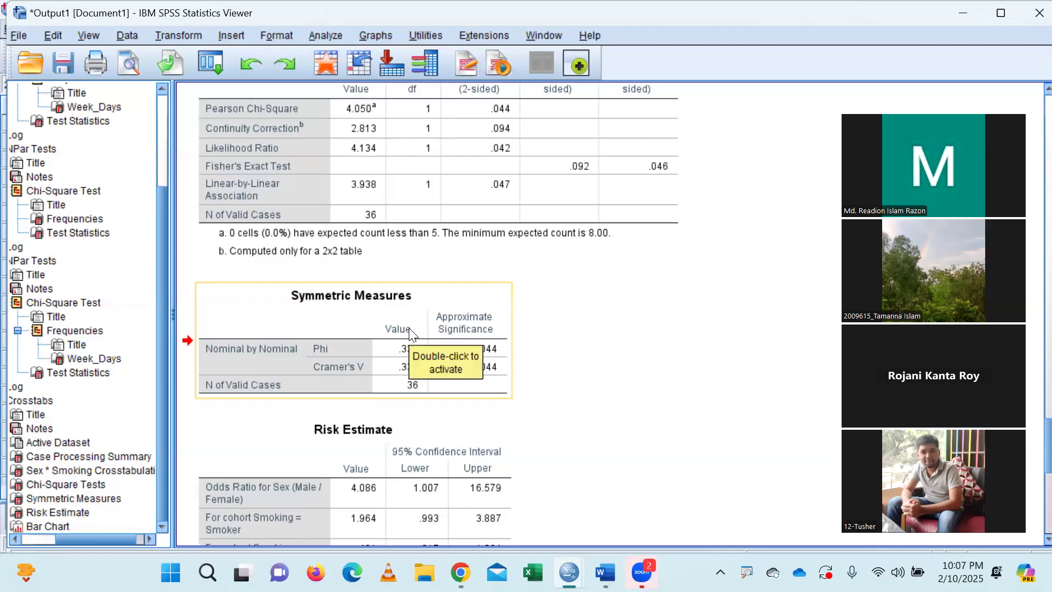
click(662, 293)
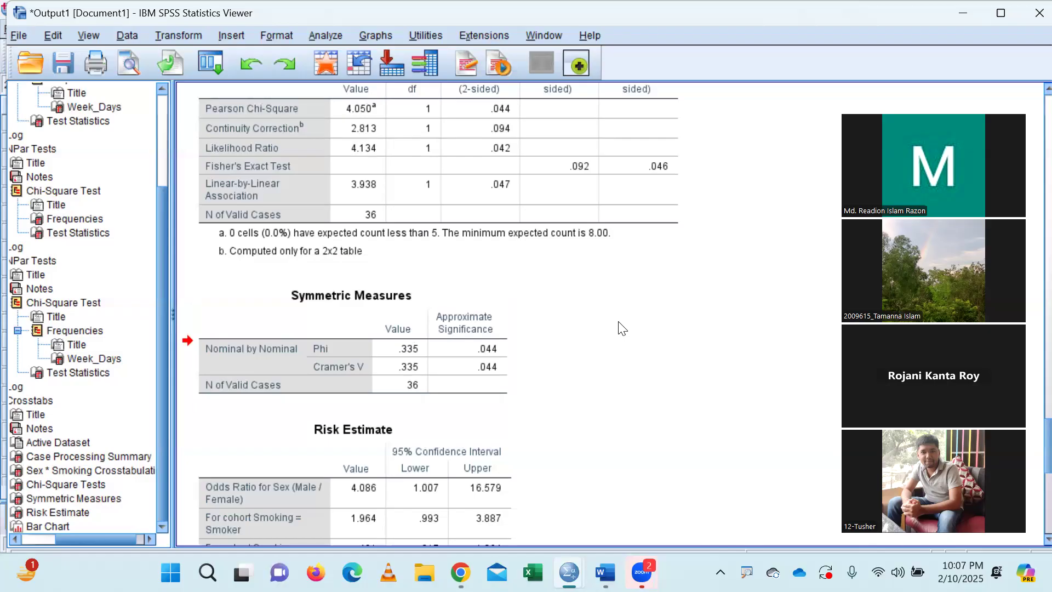
Step: Read the Symmetric Measures table, then the odds ratio, cohort estimates and 95% confidence intervals in the Risk Estimate table
click(474, 331)
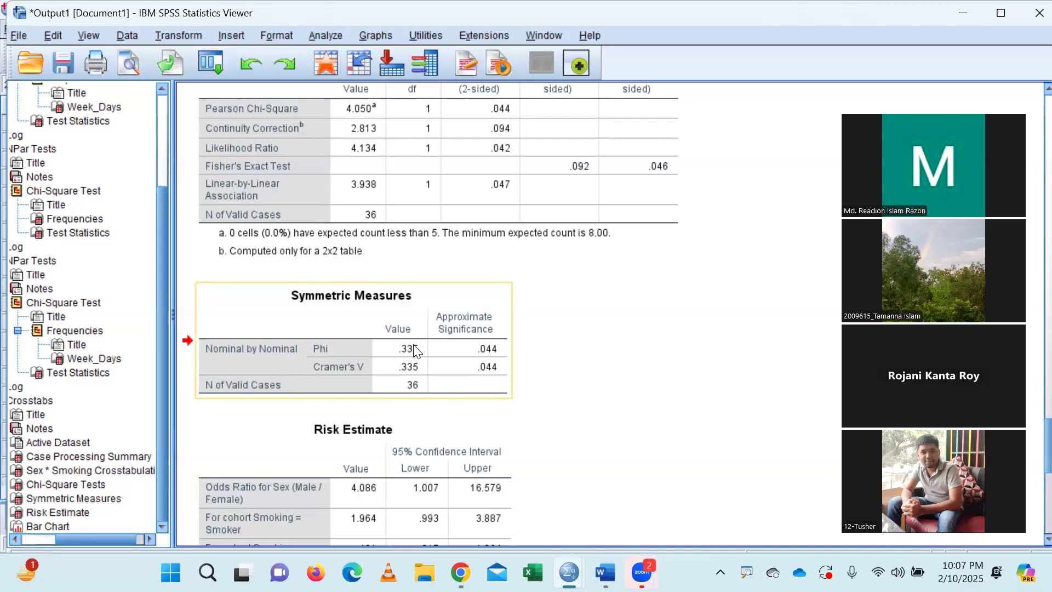
scroll(415, 350, down, 3)
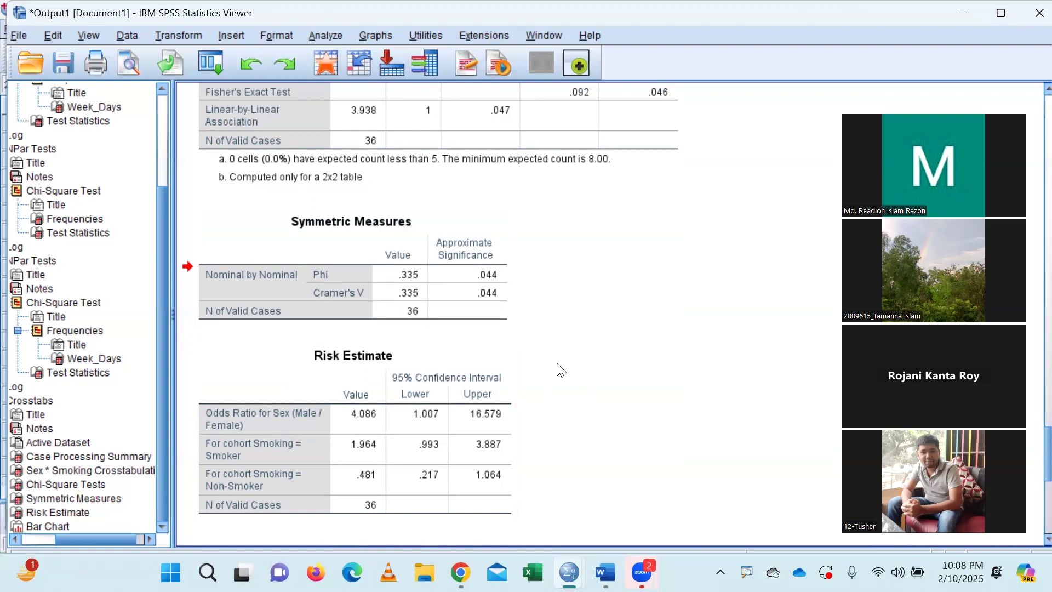
click(424, 353)
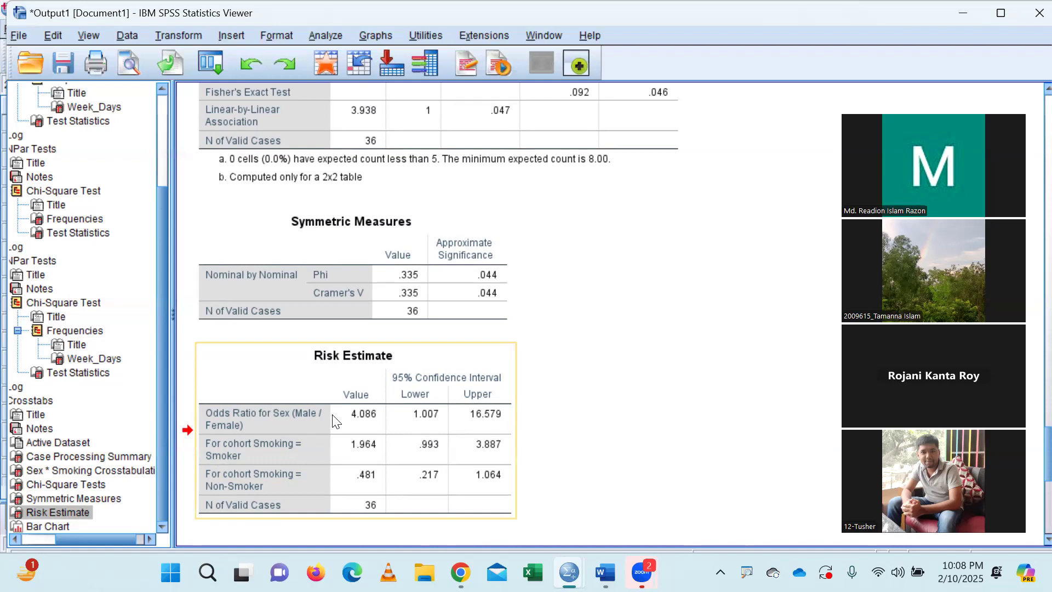
click(531, 406)
Step: Open the bar chart of Smoking by Sex for editing and add data labels to its bars
scroll(532, 406, down, 5)
scroll(531, 402, down, 1)
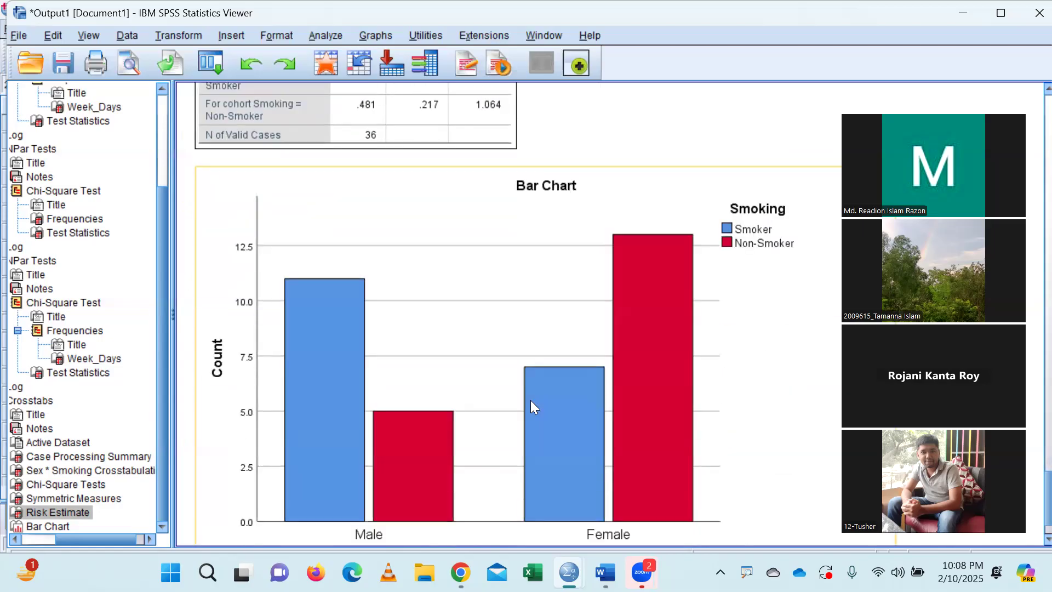
scroll(530, 401, down, 1)
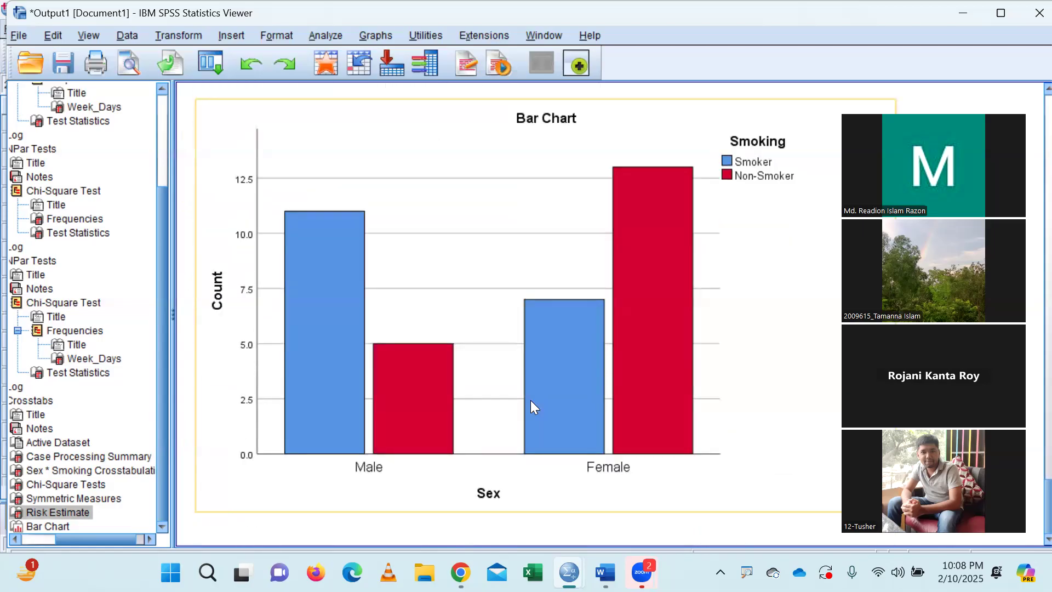
click(530, 400)
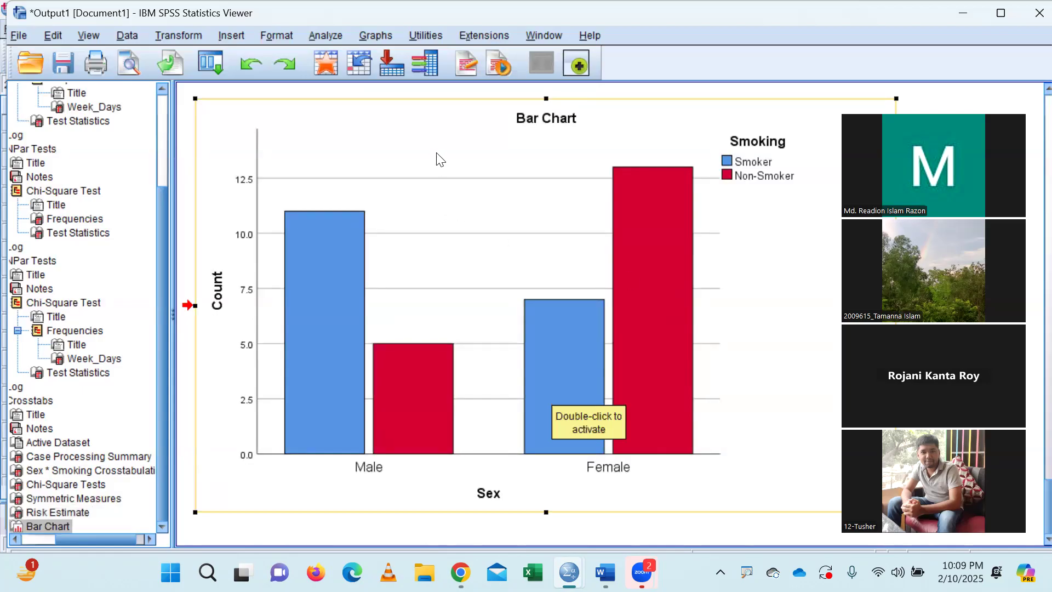
double_click(499, 187)
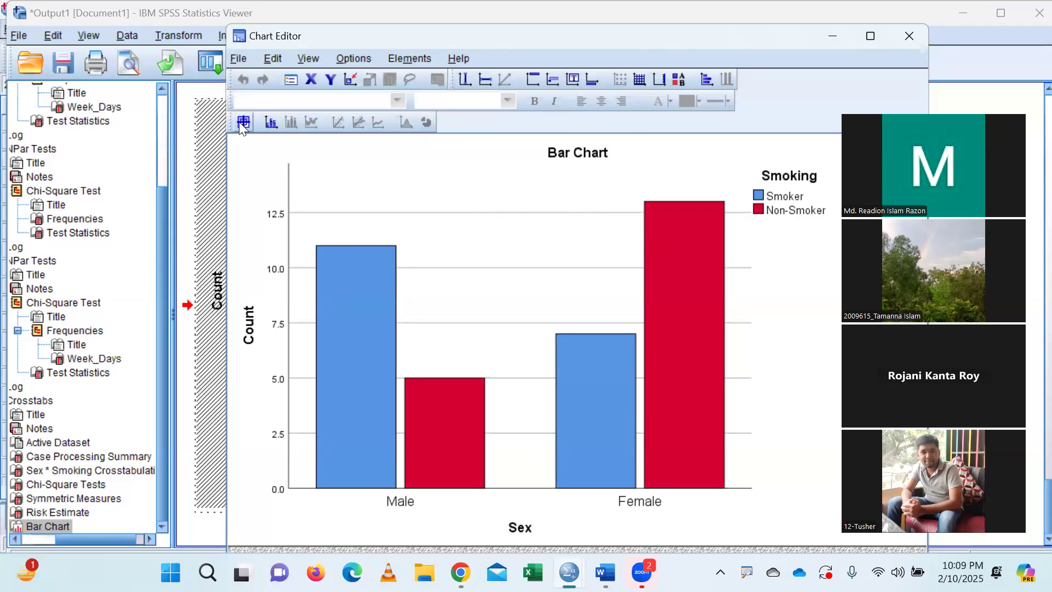
click(269, 125)
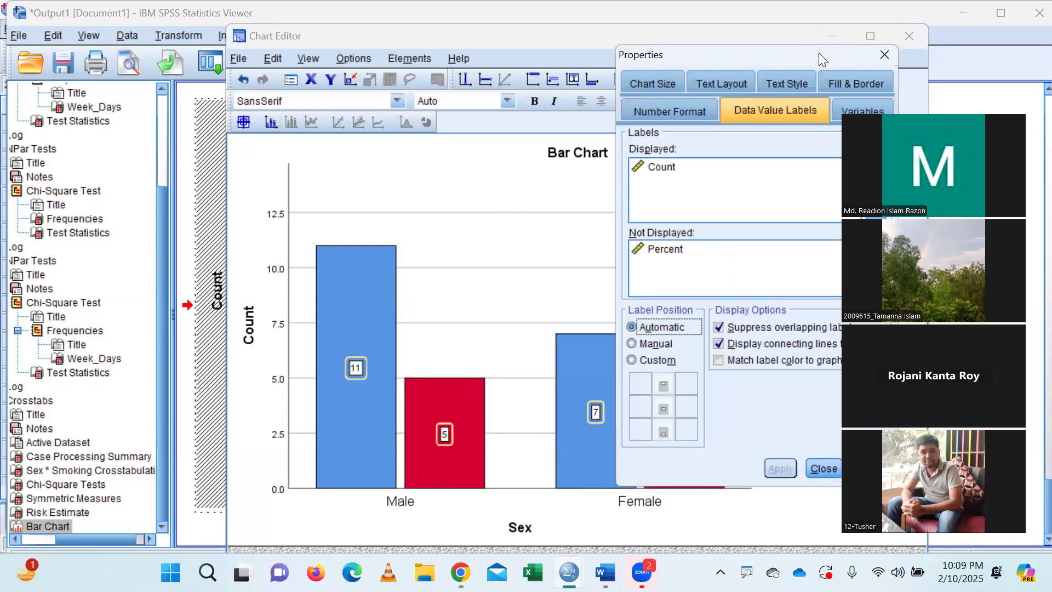
drag(818, 52, 559, 48)
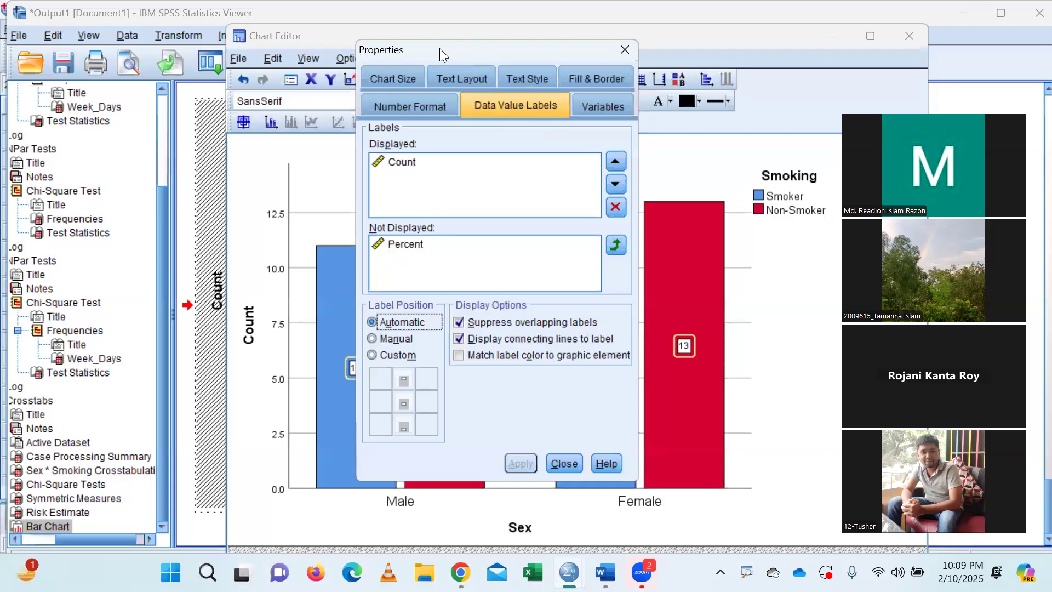
drag(440, 48, 298, 49)
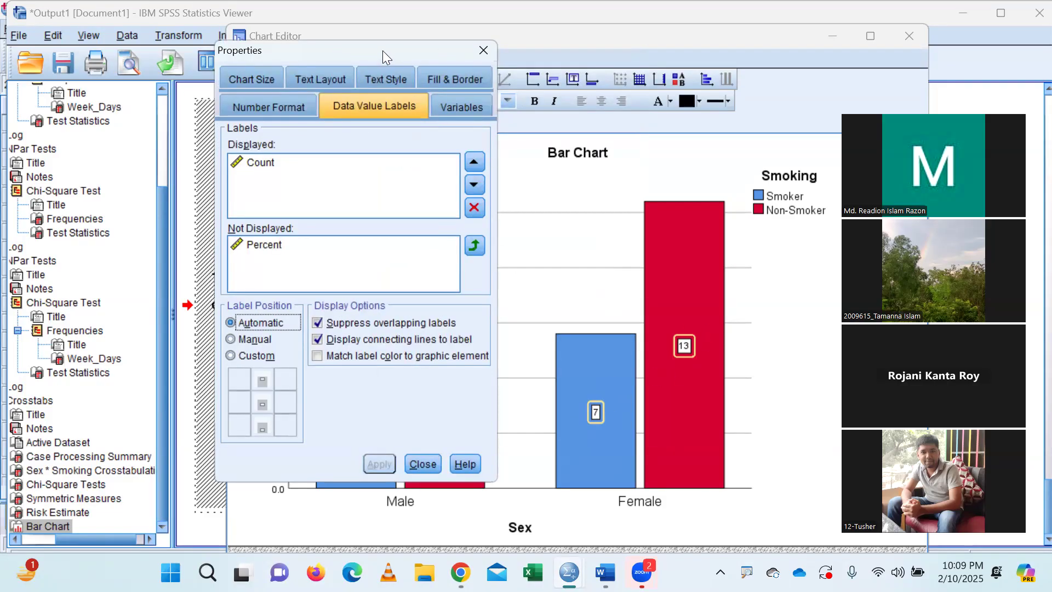
drag(430, 52, 615, 56)
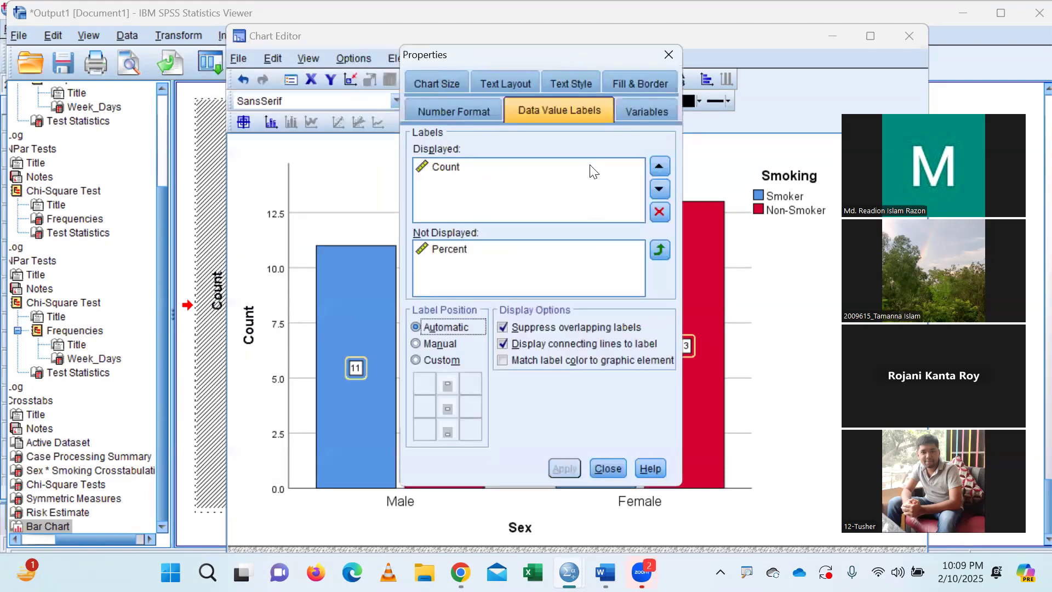
Step: Replace Count with Percent in the bars' data value labels, apply the change and minimize the chart editor
click(532, 164)
click(535, 170)
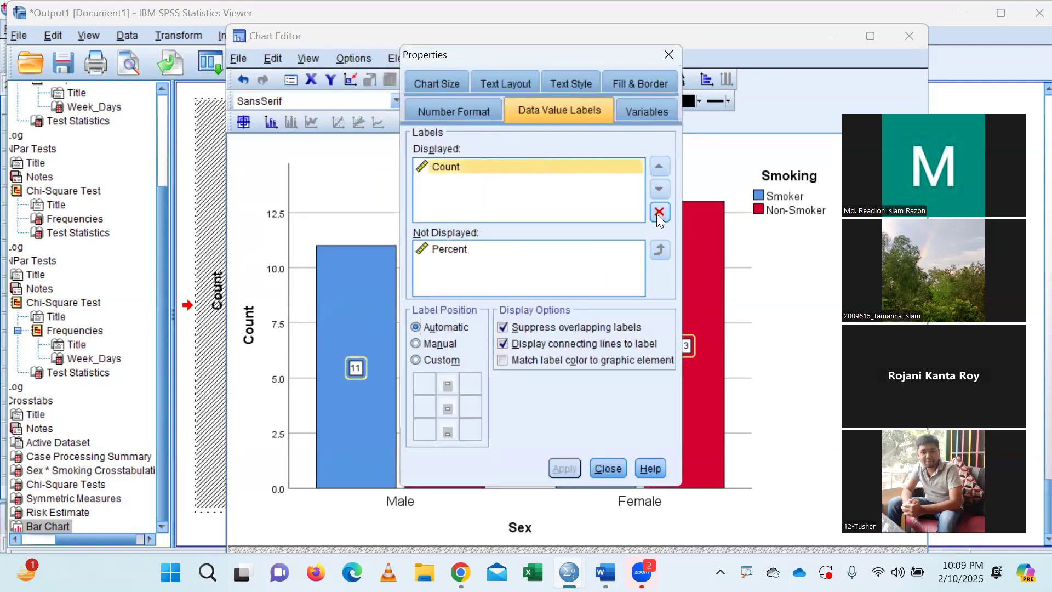
click(658, 212)
click(522, 250)
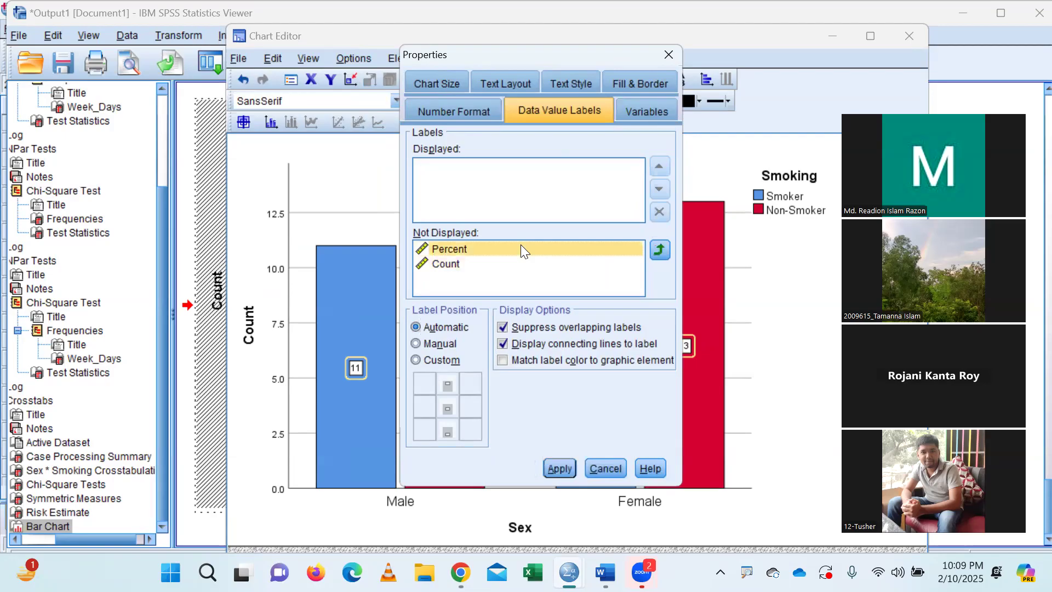
click(659, 249)
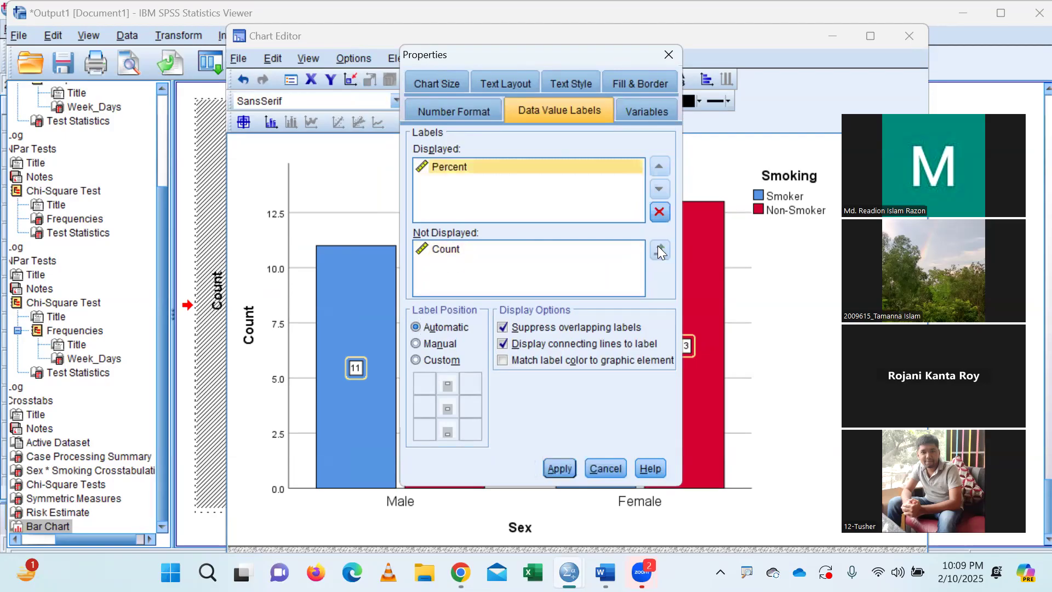
click(553, 469)
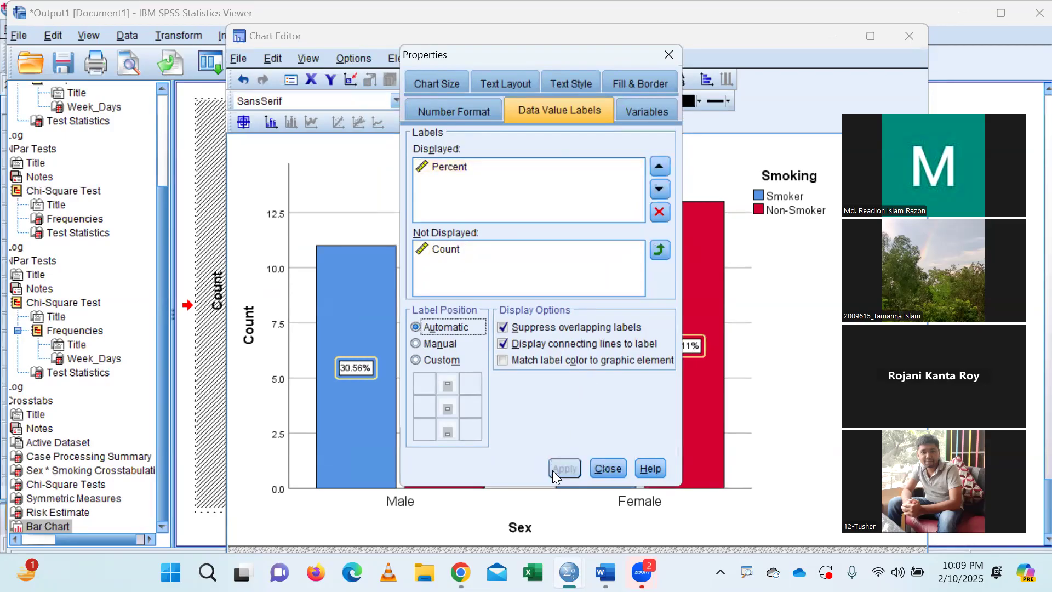
click(606, 468)
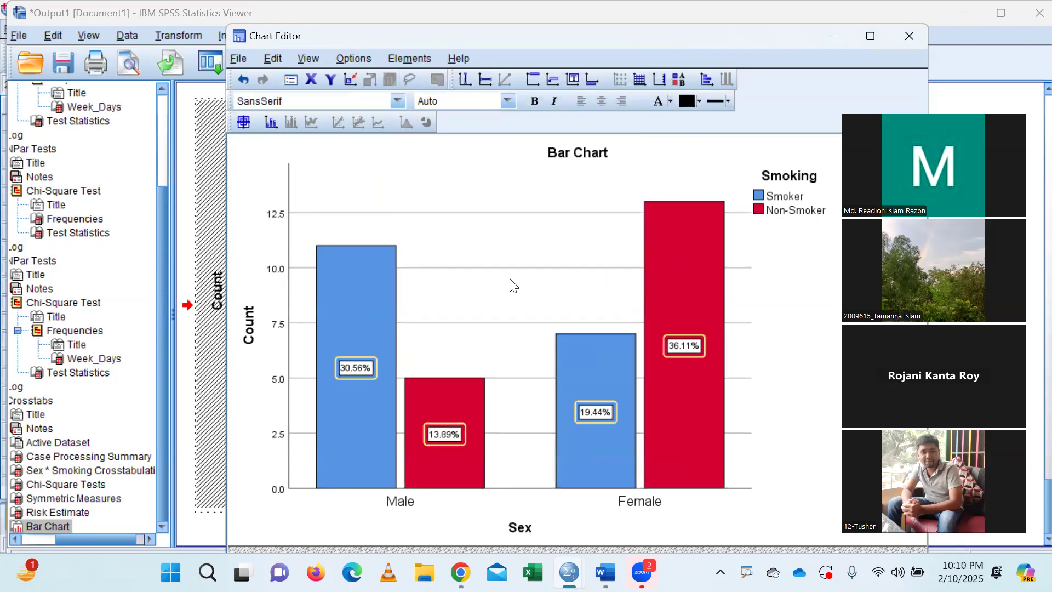
click(832, 37)
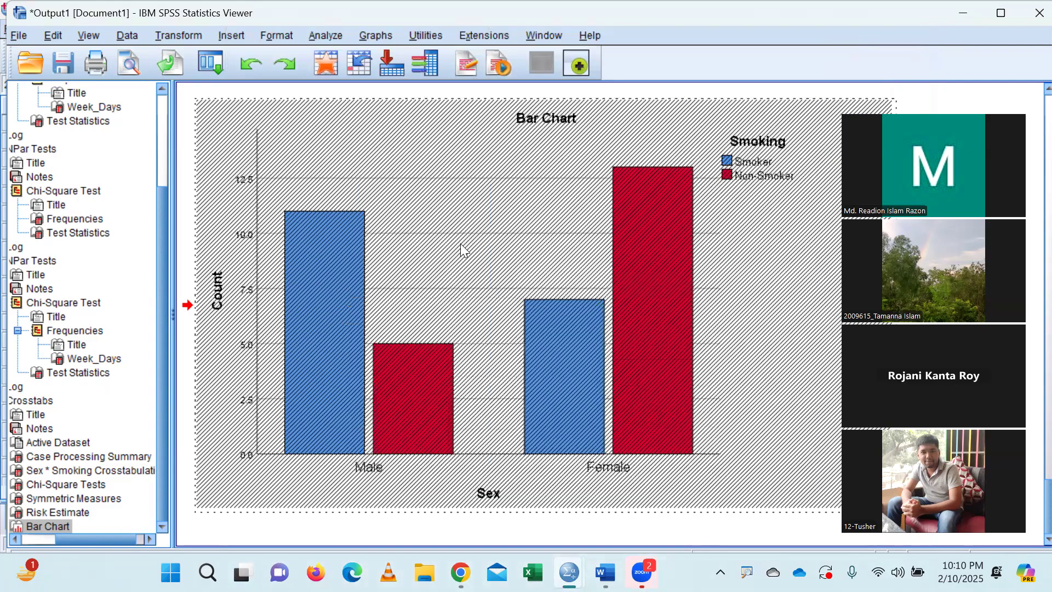
Step: Review the Chi-Square Tests, Symmetric Measures and Risk Estimate tables again and return to the Chi-Independence.sav data
scroll(463, 247, up, 10)
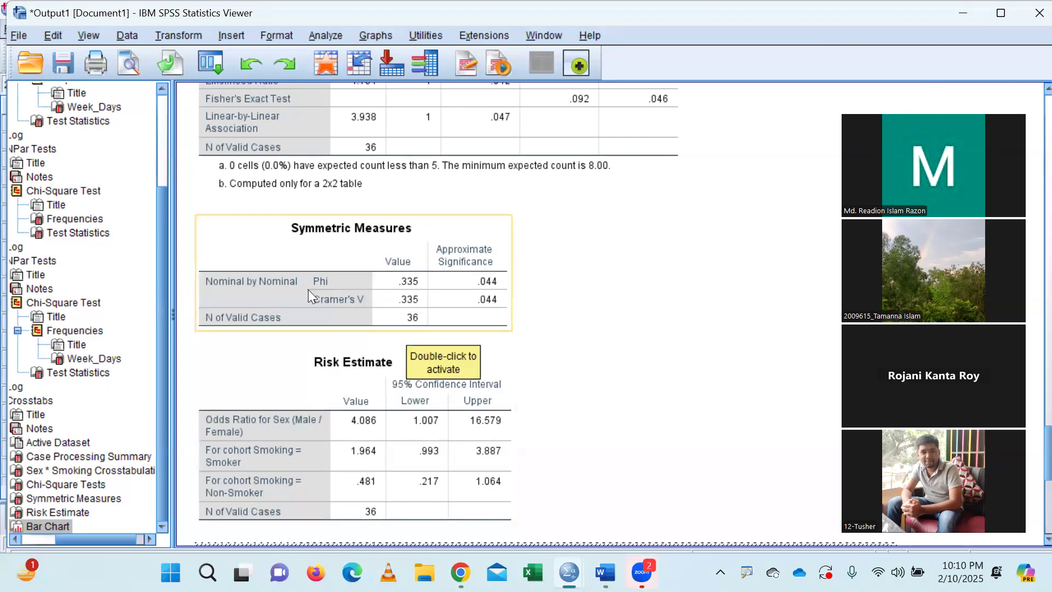
scroll(384, 285, up, 3)
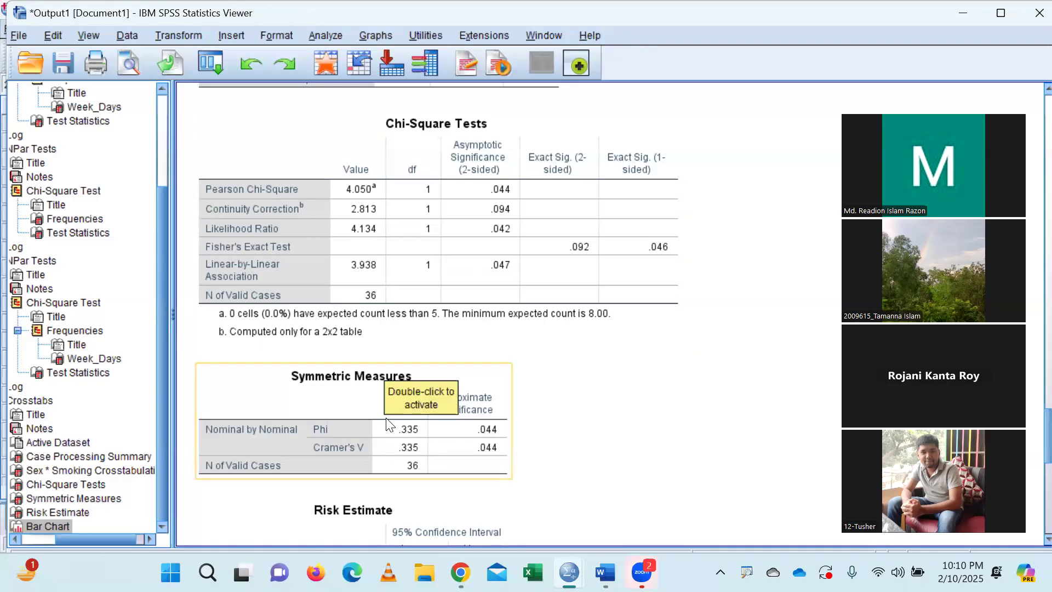
scroll(389, 425, down, 3)
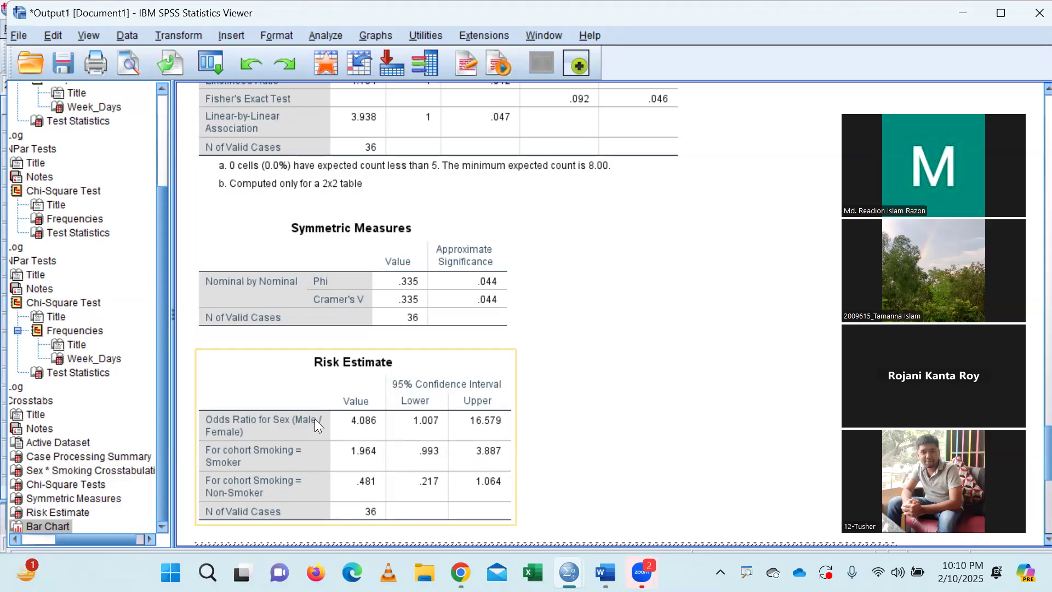
click(327, 62)
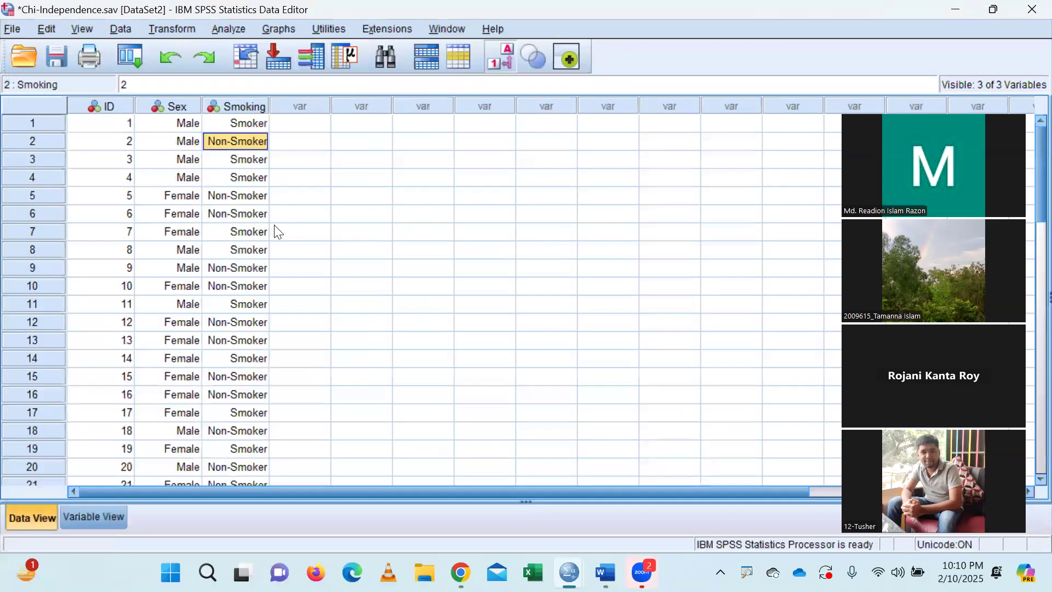